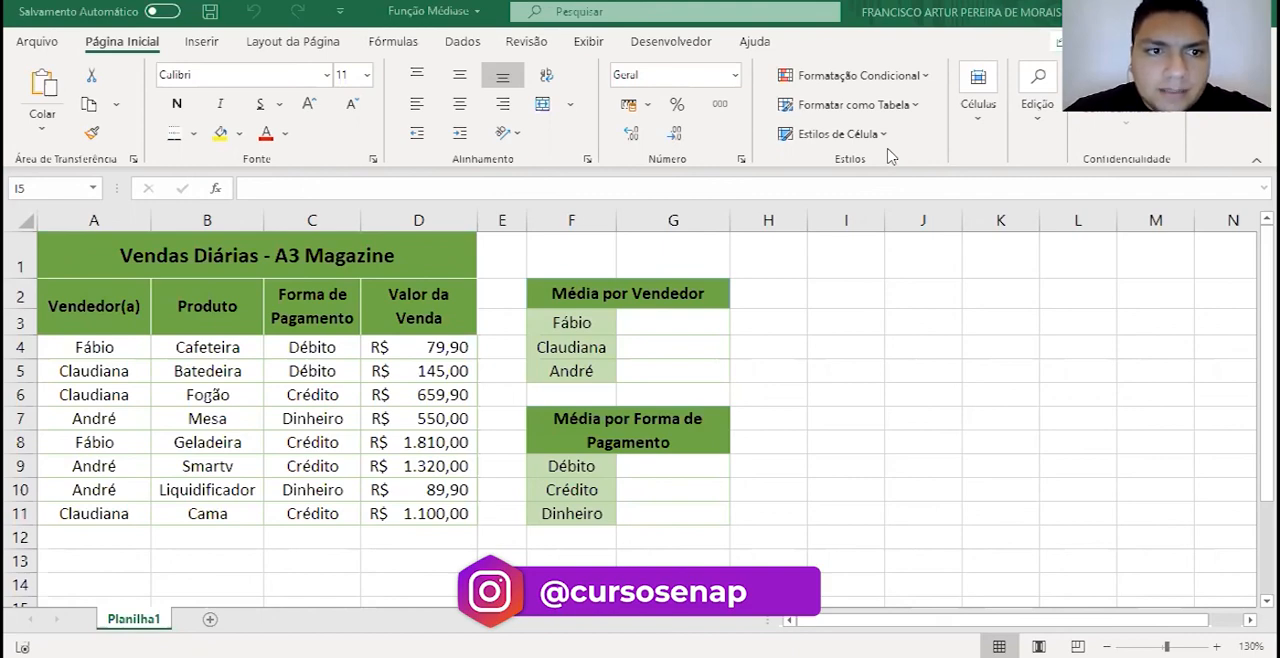
- Examine the daily sales table and the row labels of the Média por Vendedor and Média por Forma de Pagamento tables
left_click(155, 250)
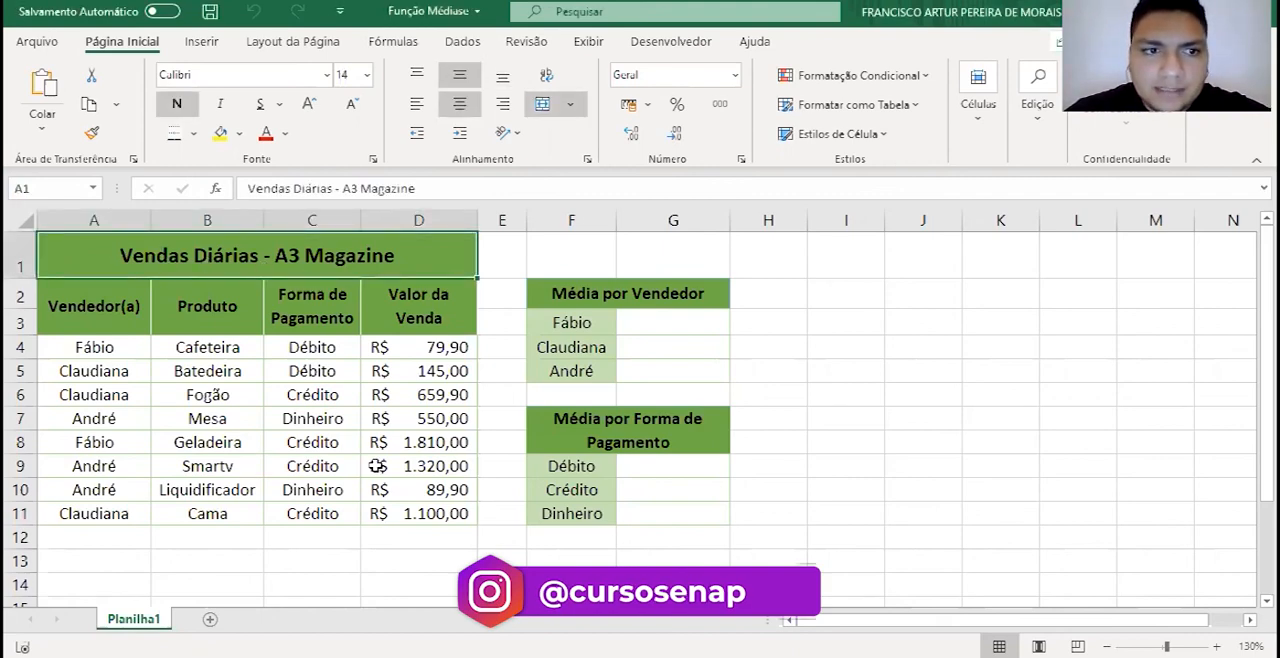
key("Down")
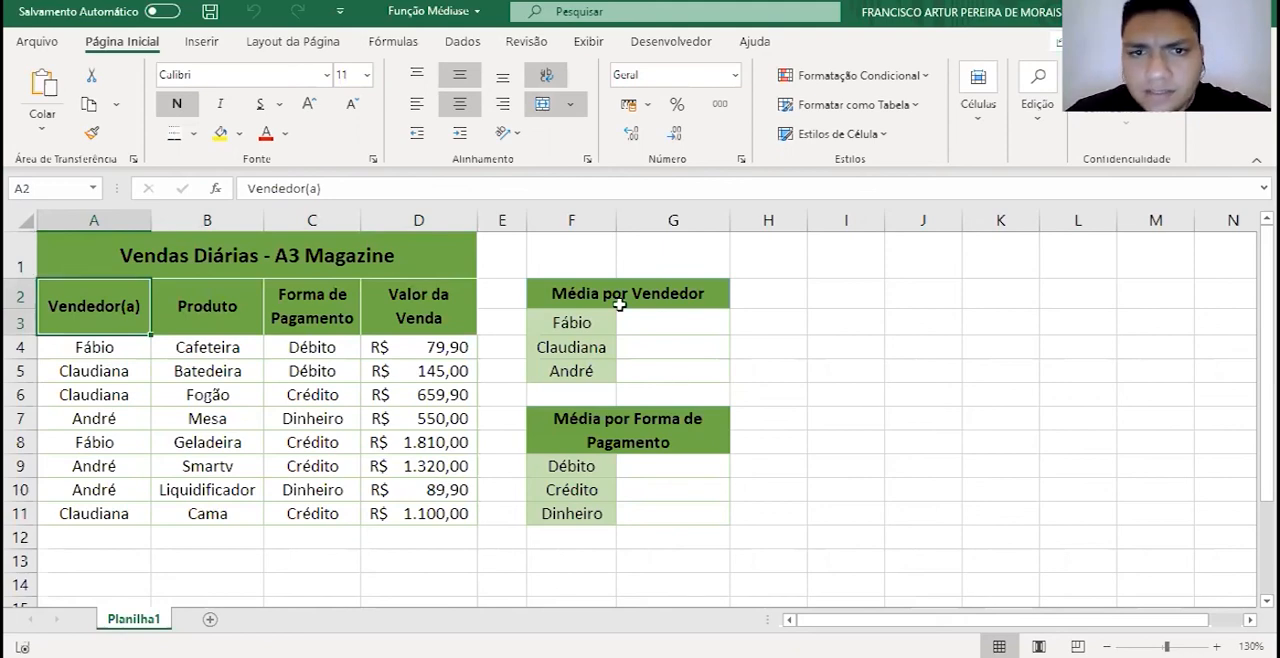
left_click(652, 298)
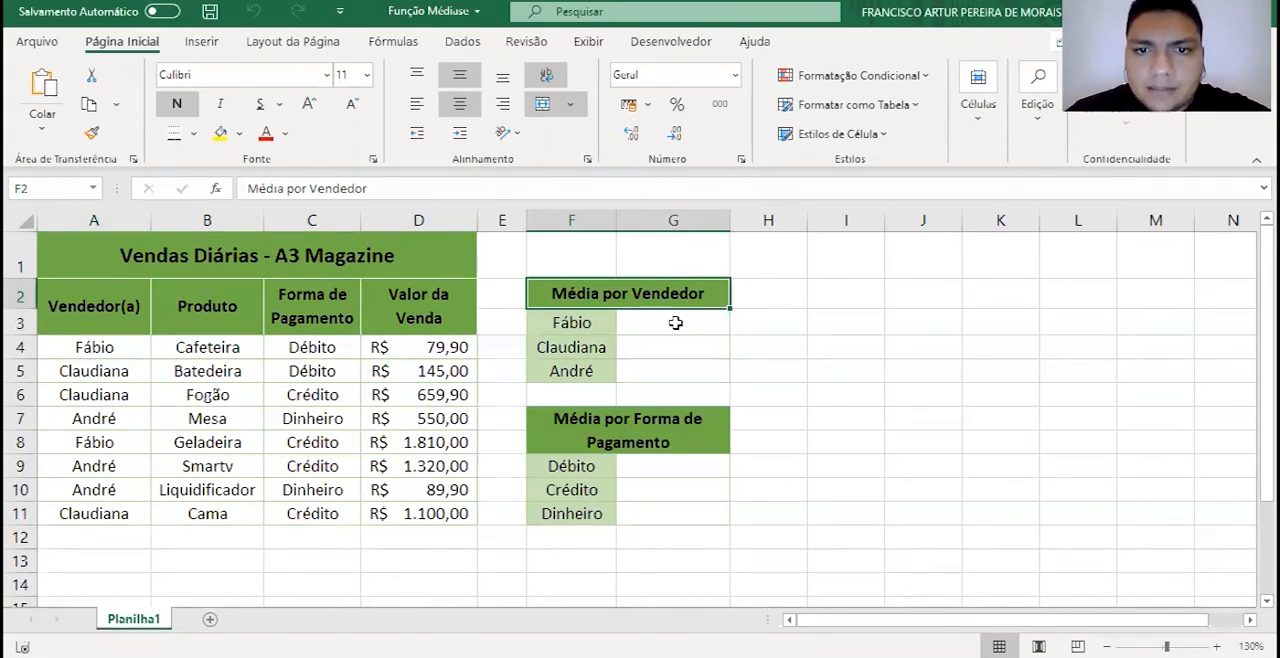
left_click(600, 327)
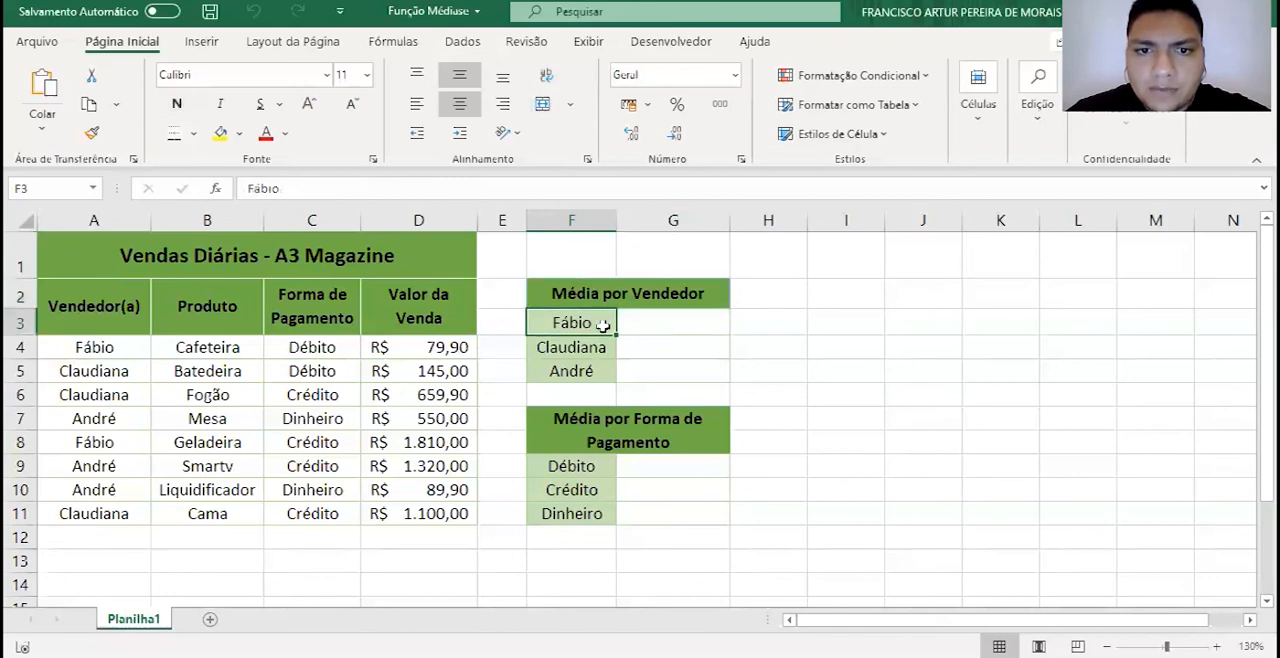
left_click(596, 352)
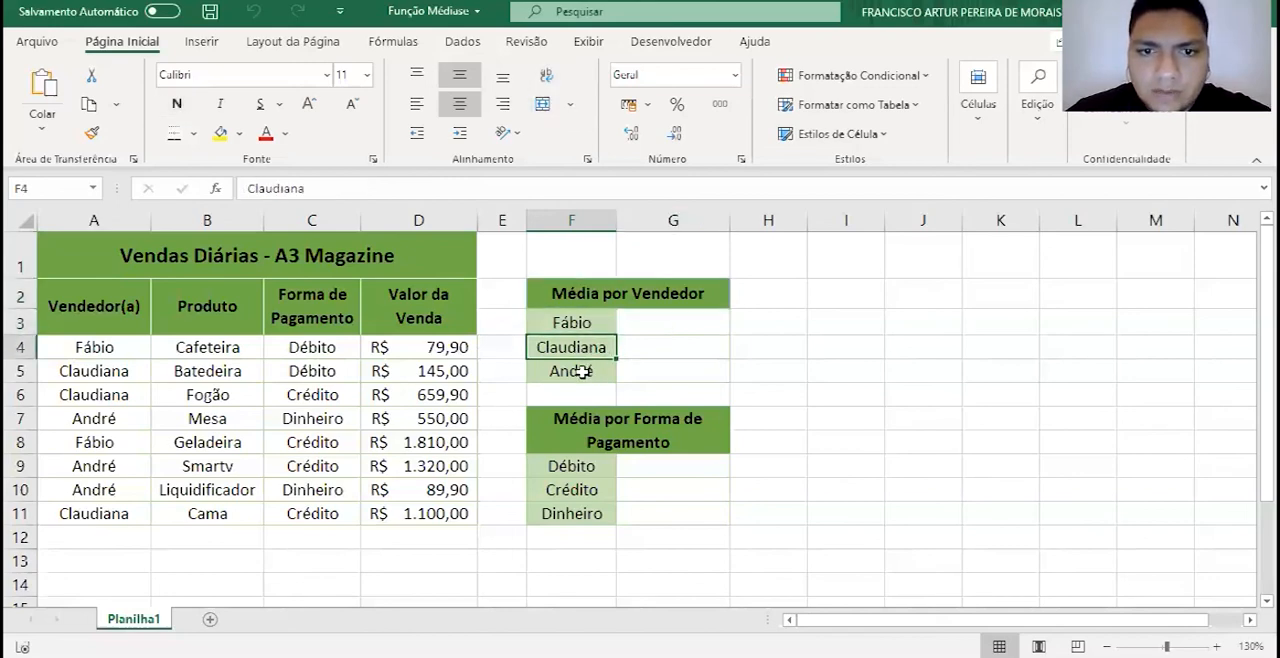
left_click(588, 370)
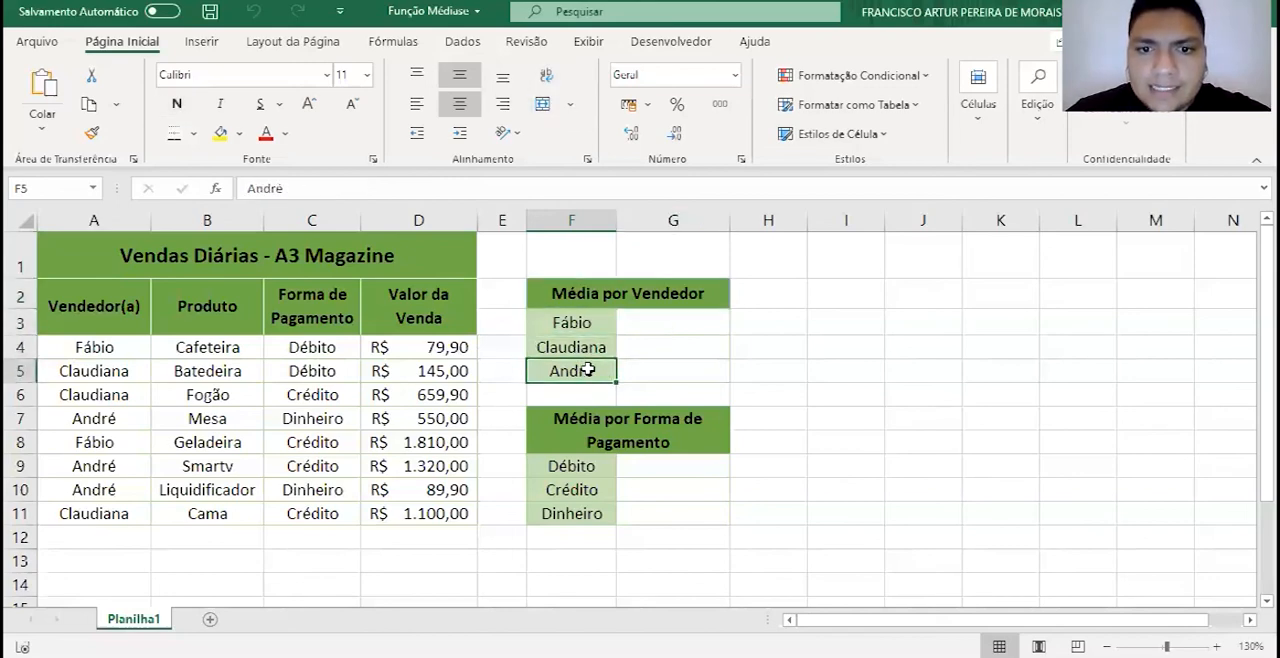
left_click(580, 465)
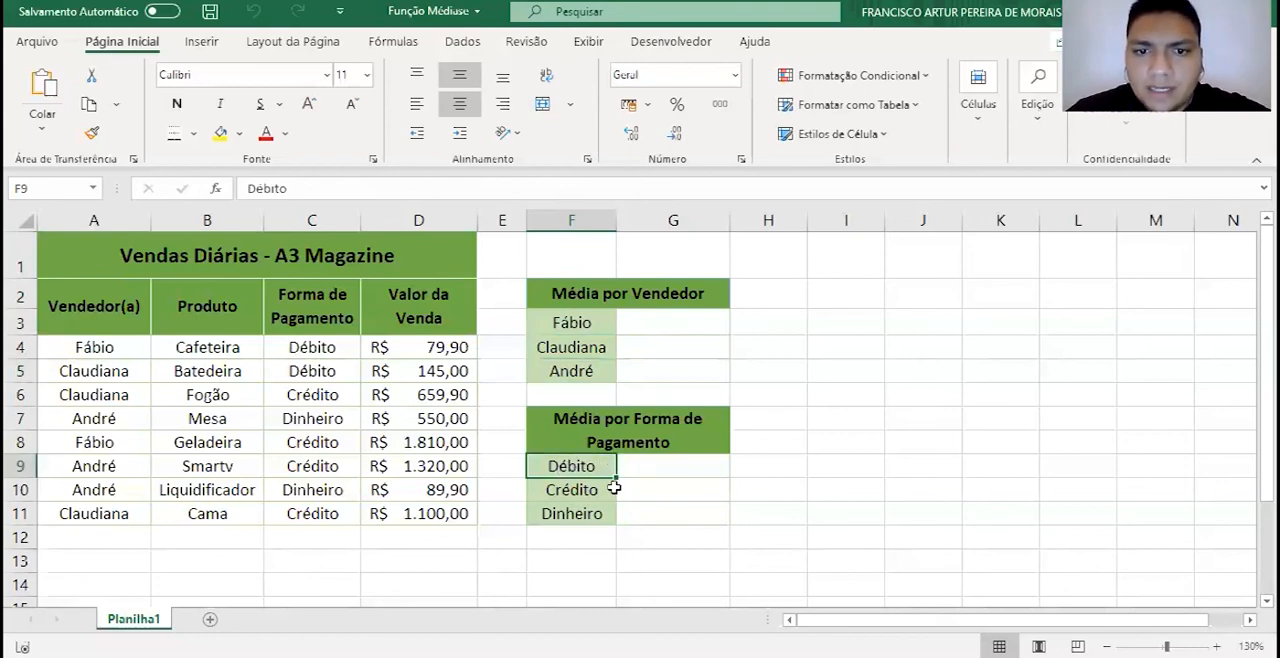
left_click(598, 489)
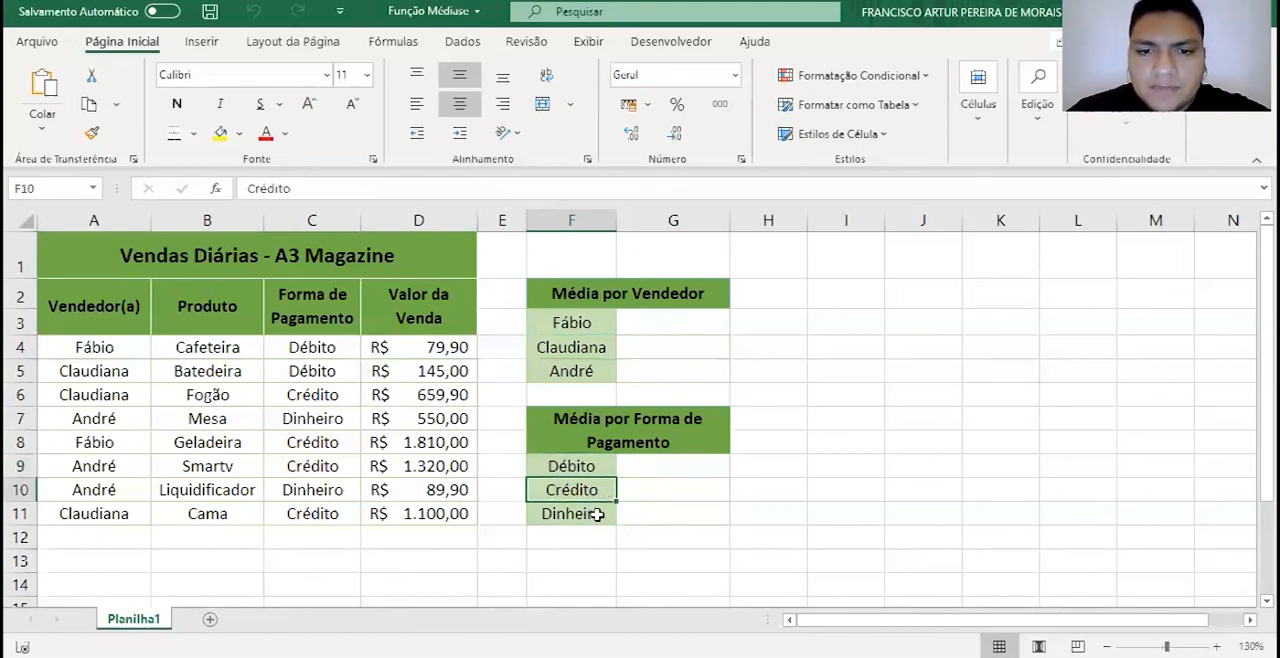
left_click(597, 514)
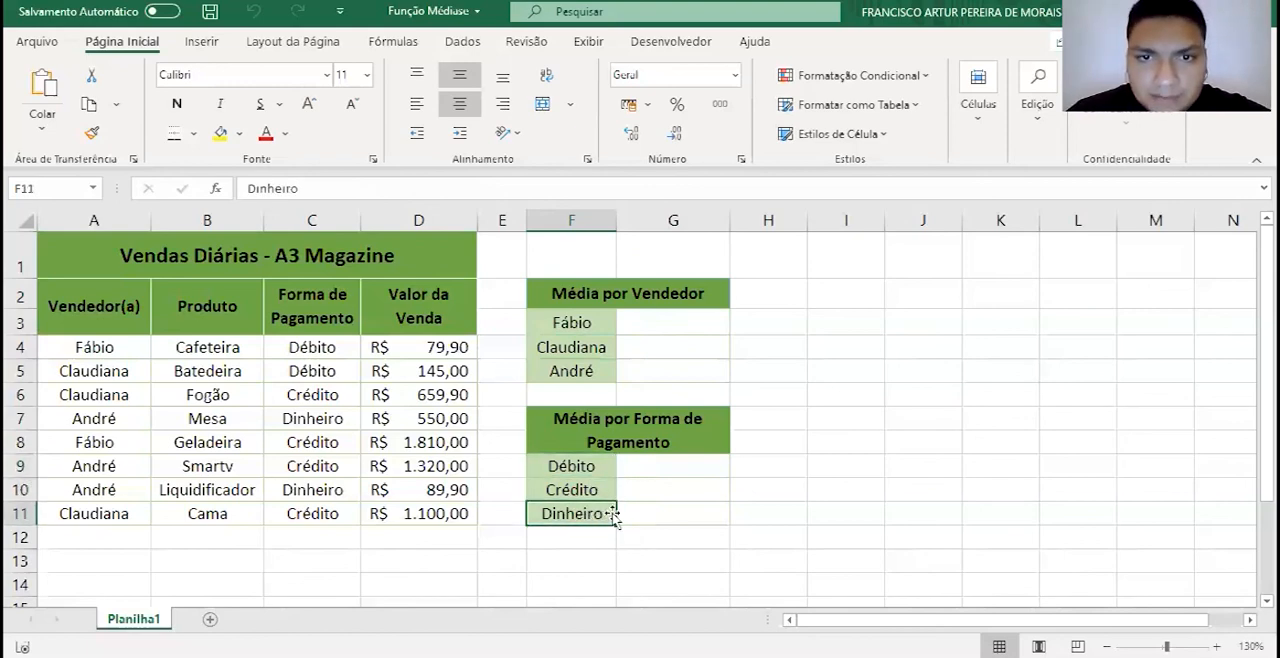
left_click(677, 409)
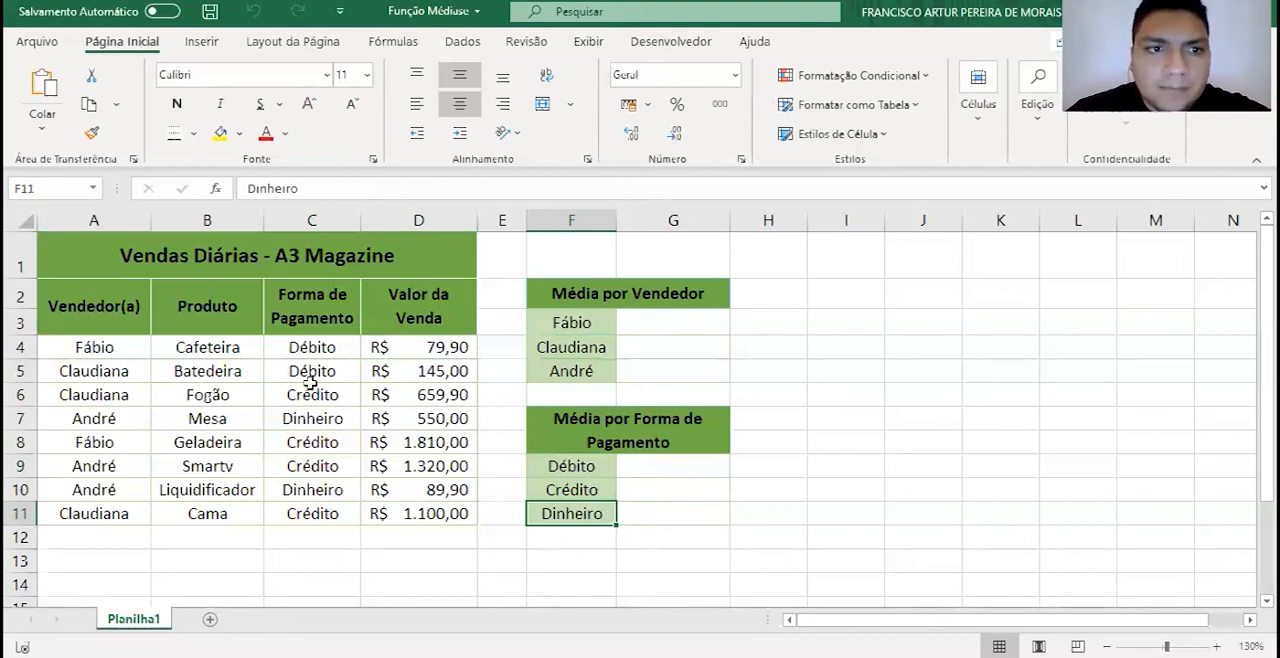
left_click(130, 295)
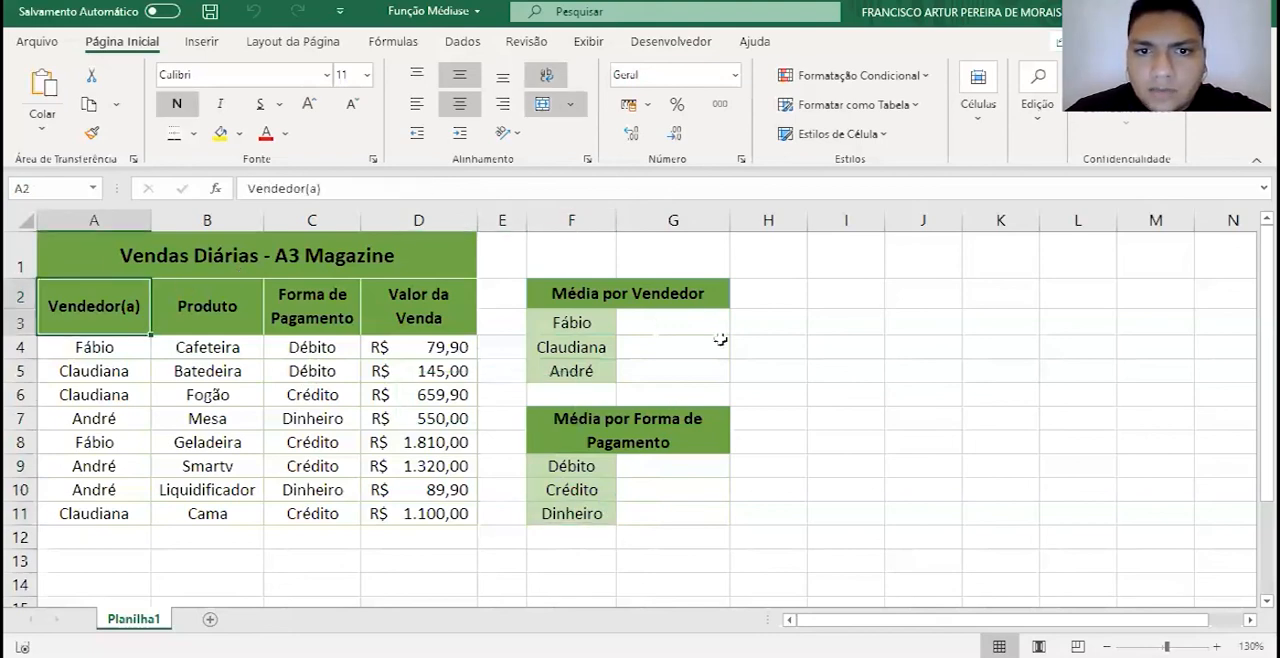
- Begin a formula with =médiase in G3, beside the first vendor in the Média por Vendedor table
left_click(624, 328)
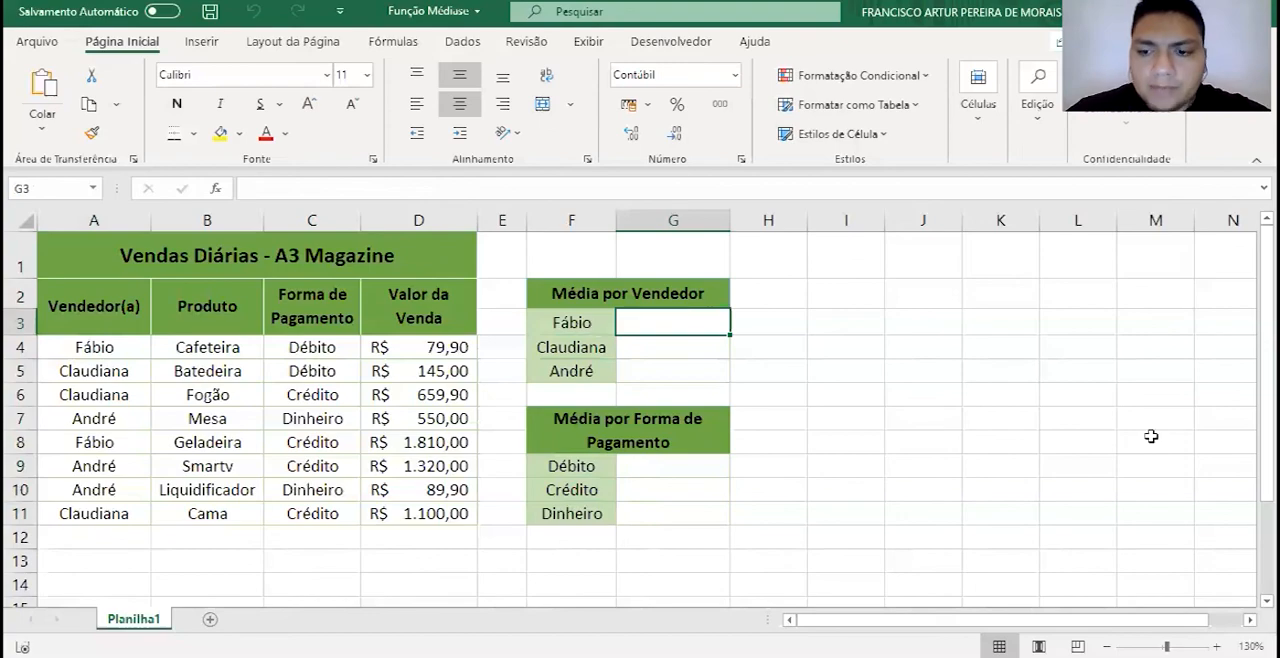
type("=")
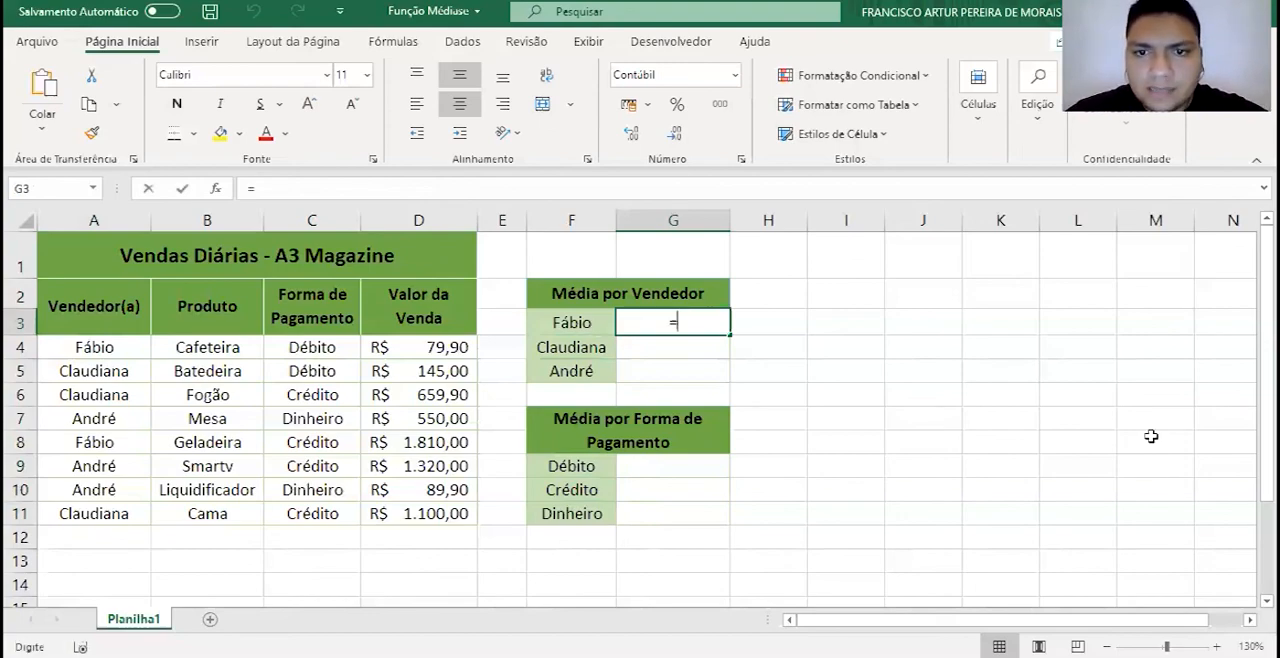
type("média")
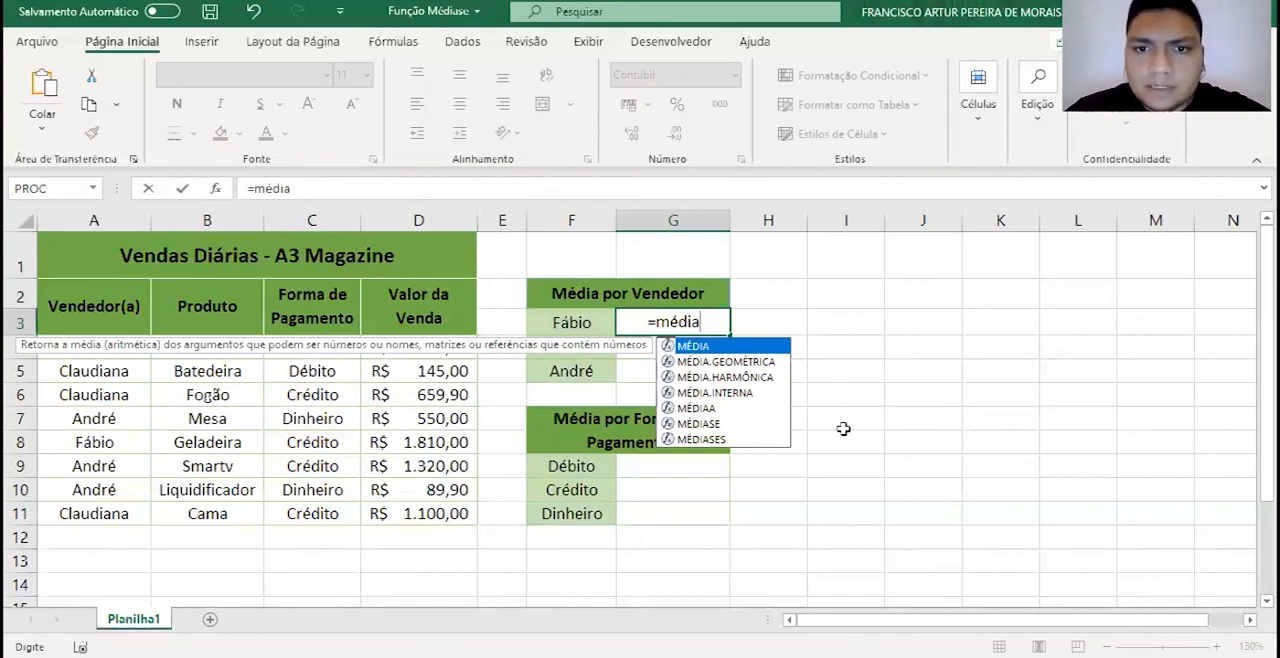
type("se")
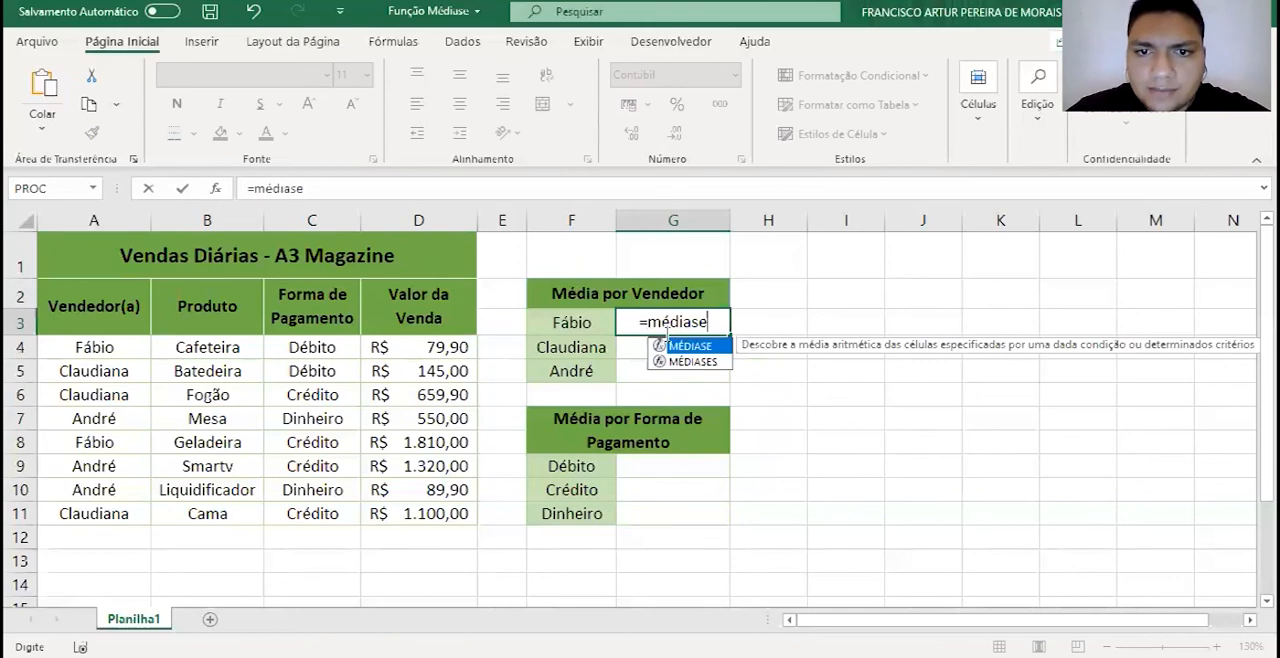
- Try spelling the function name without its accent as =mediase in G3, and restore it to =médiase
left_click(664, 322)
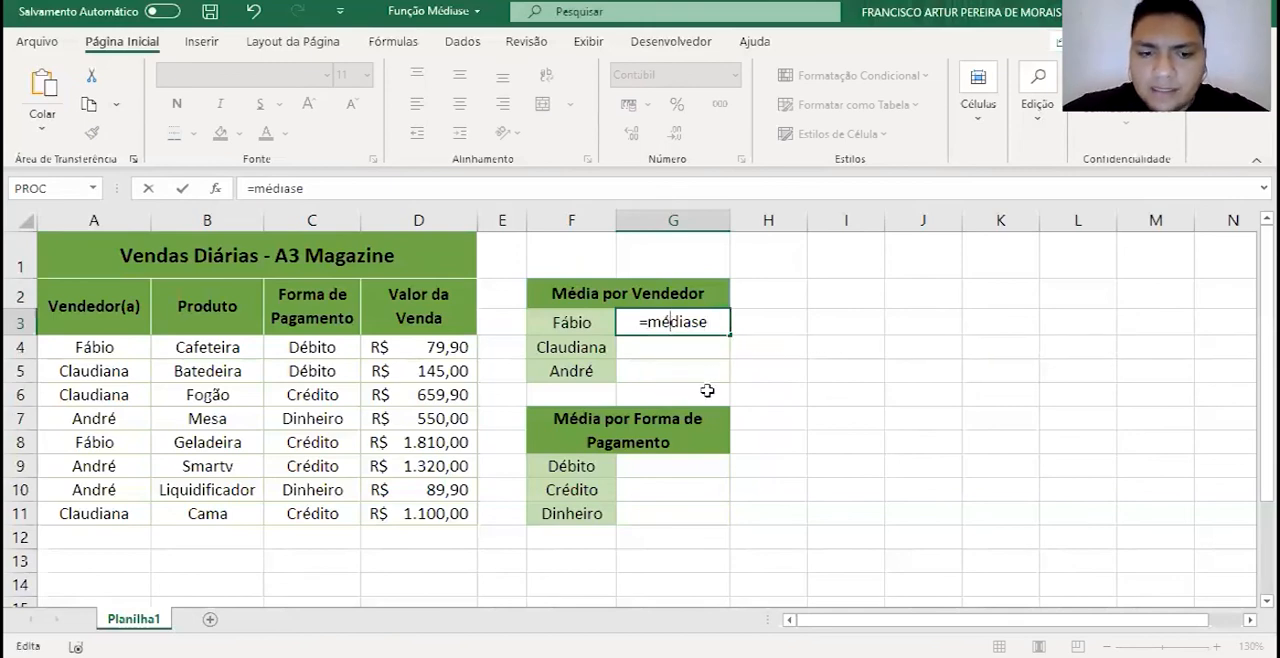
key("BackSpace")
type("e")
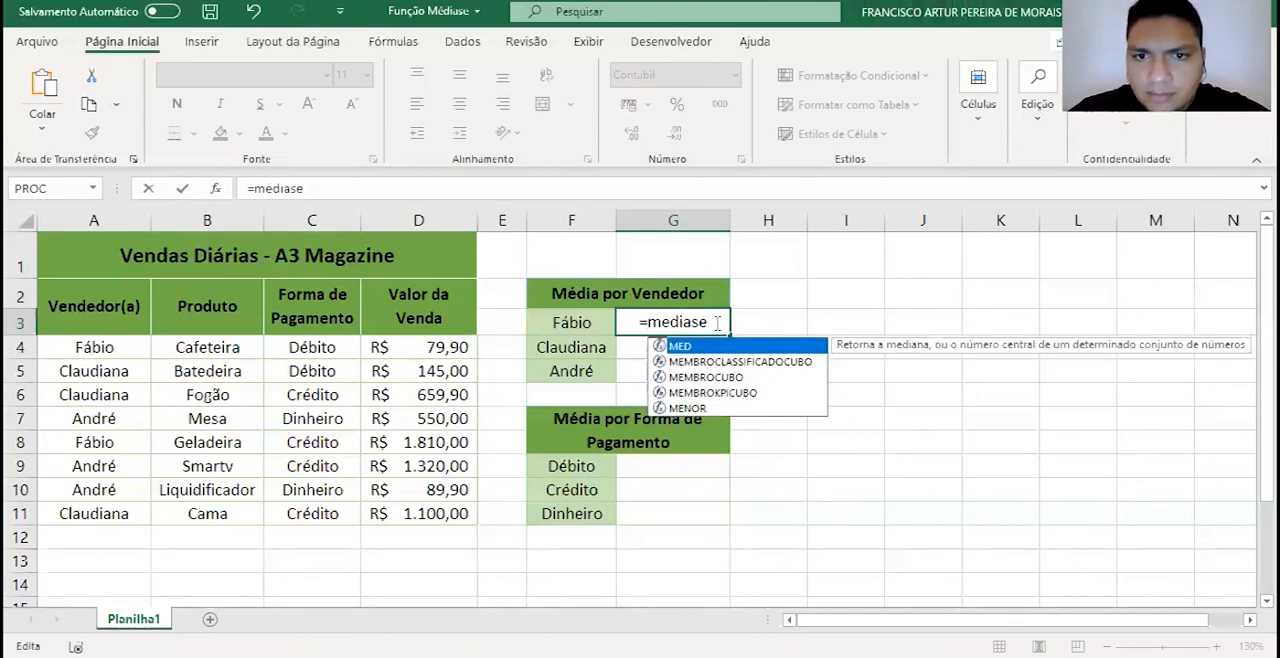
left_click(713, 321)
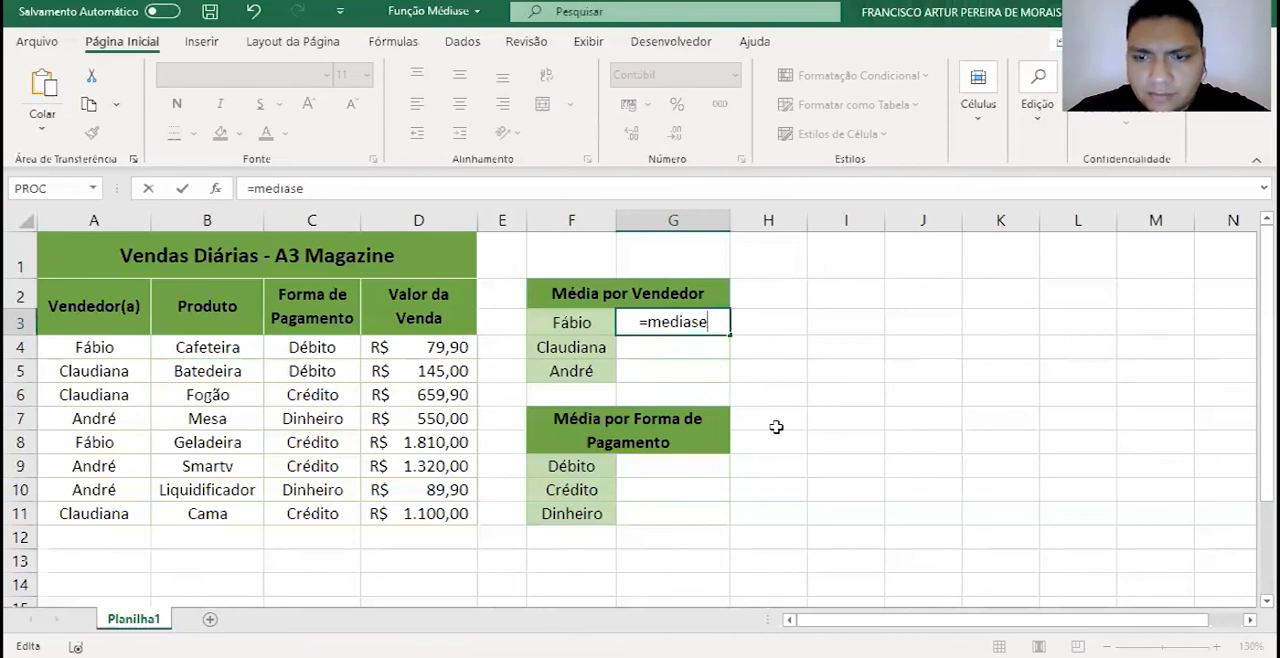
key("BackSpace")
type("e")
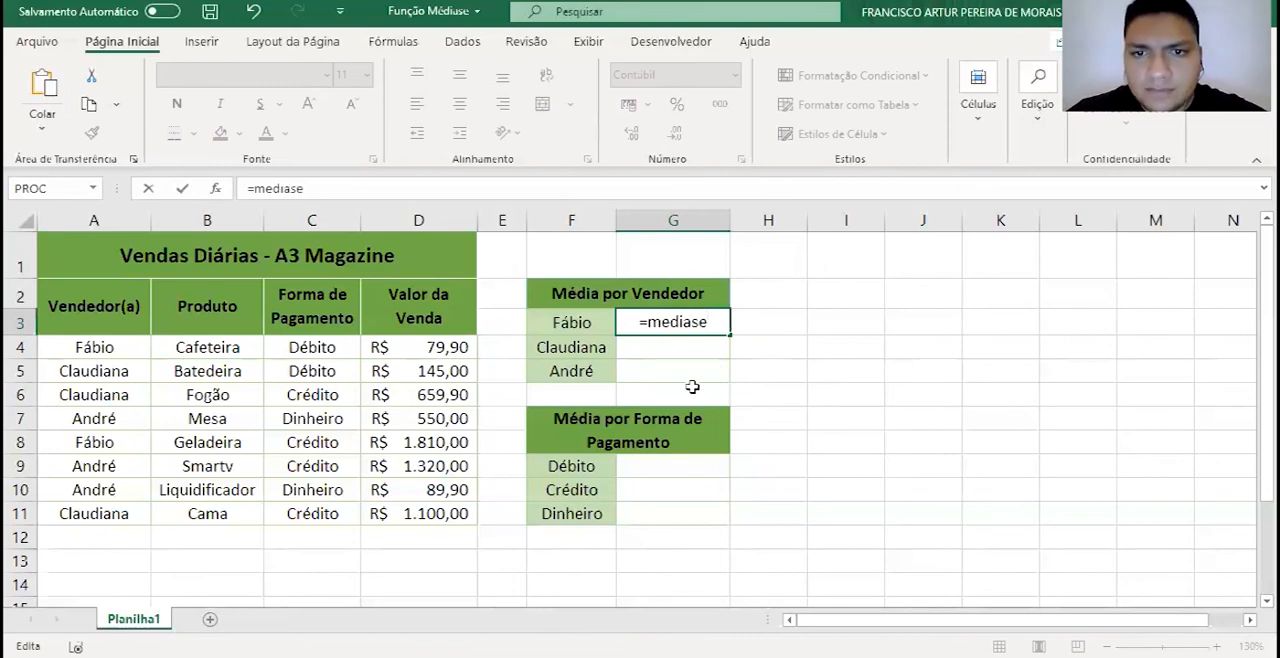
key("BackSpace")
key("BackSpace")
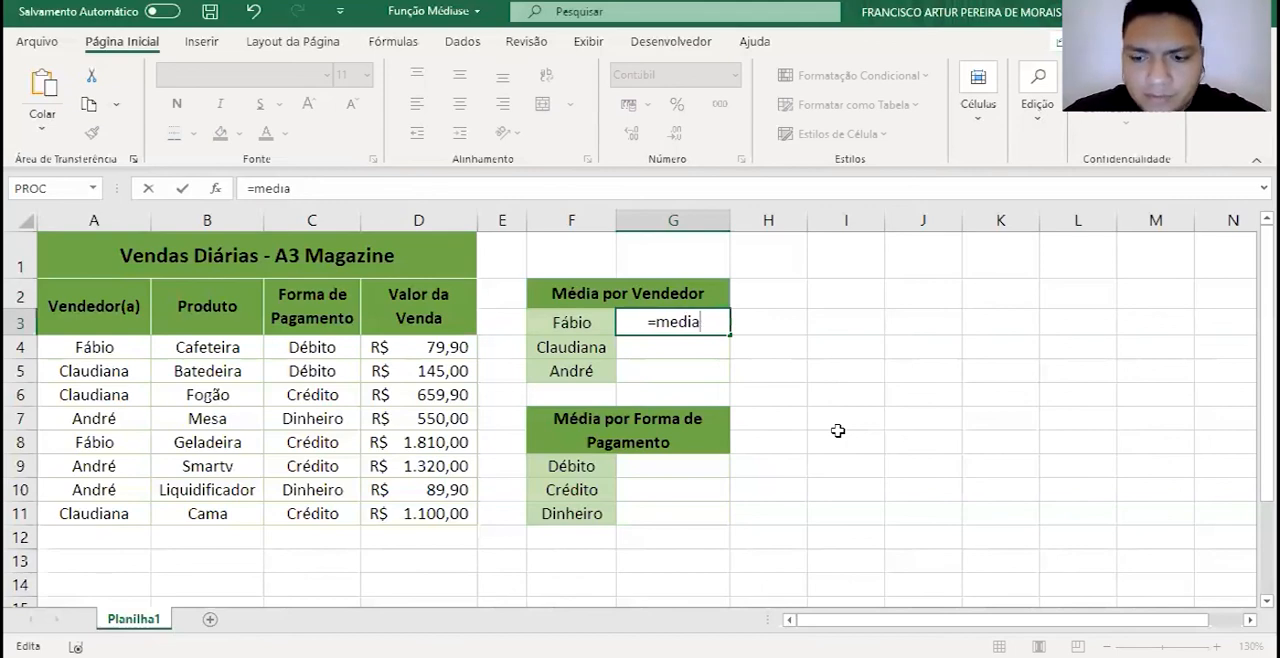
key("BackSpace")
key("BackSpace")
key("BackSpace")
key("BackSpace")
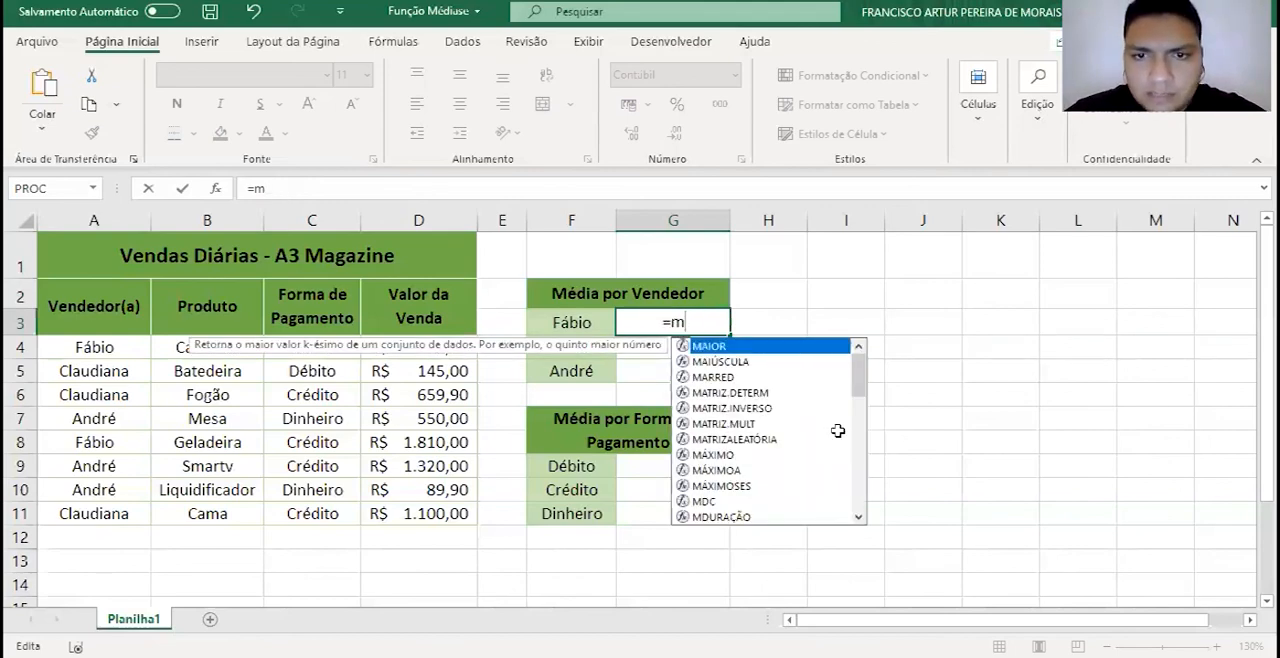
type("édiase")
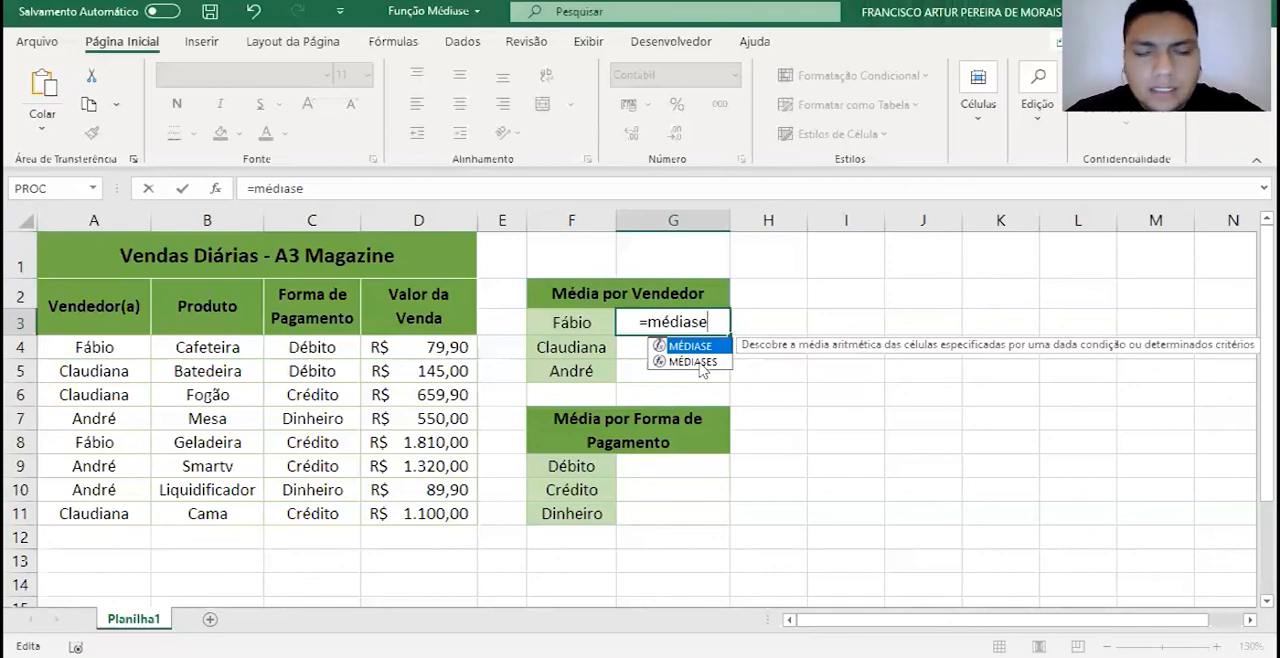
- Accept the MÉDIASE function and give it the vendor range A4:A11 and the criterion cell F3
key("Tab")
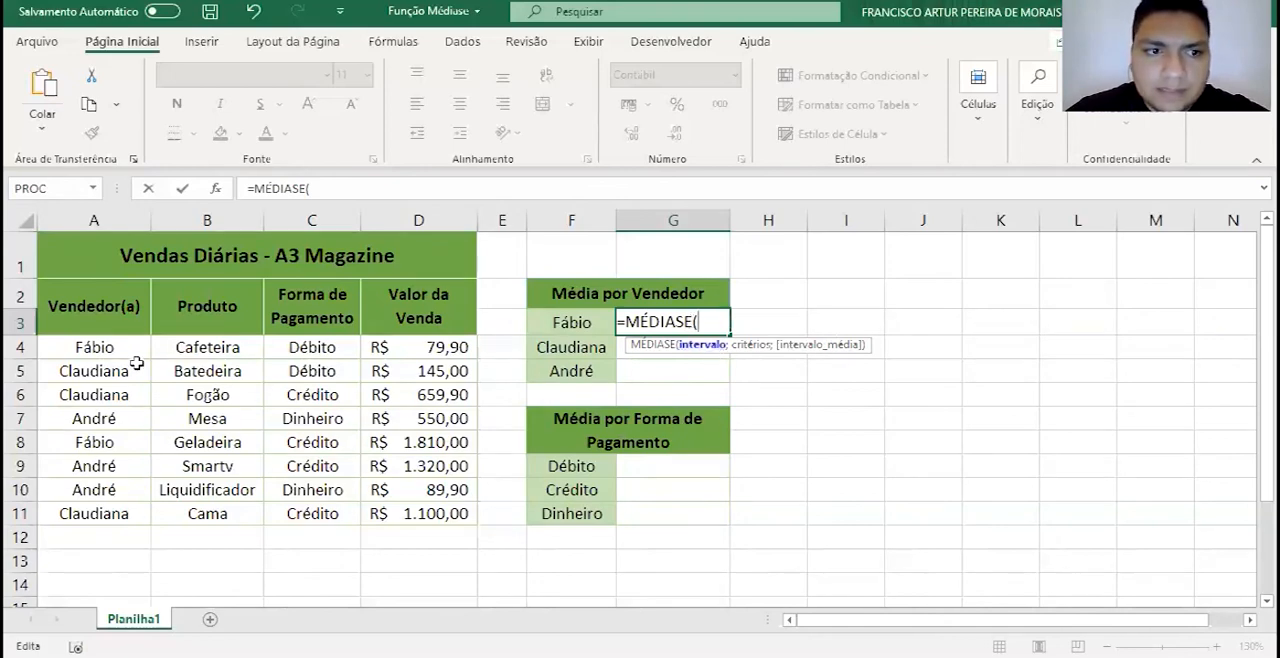
left_click_drag(94, 348, 93, 421)
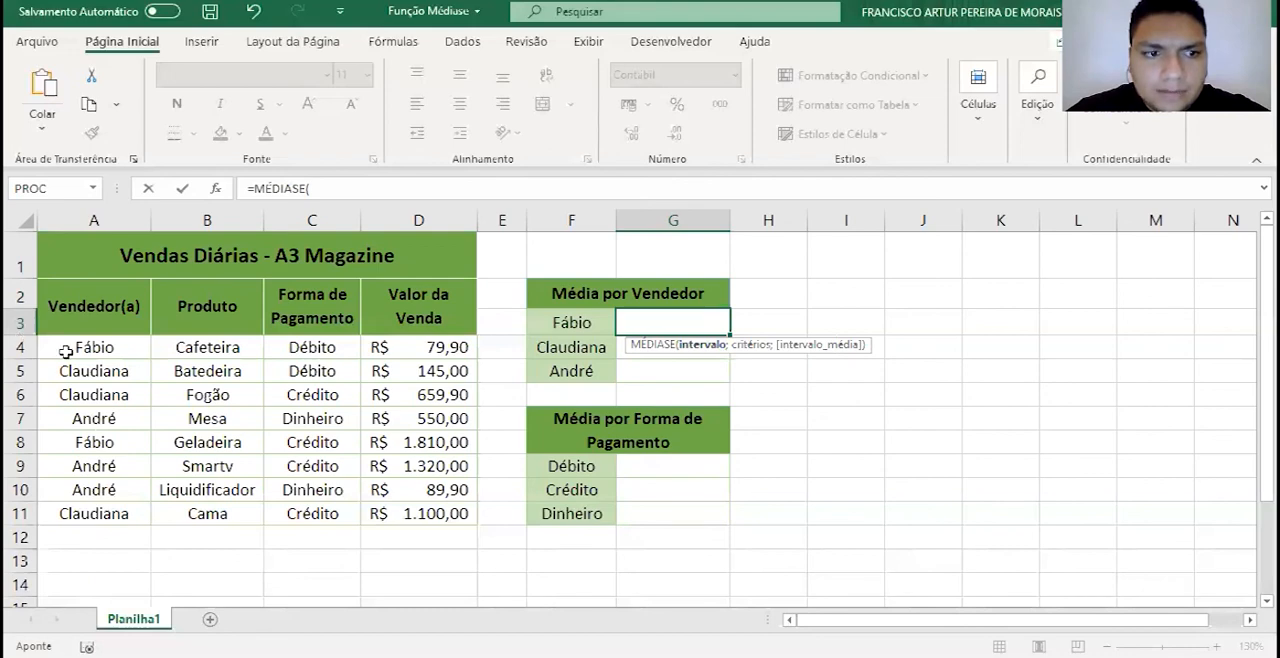
left_click_drag(94, 347, 100, 508)
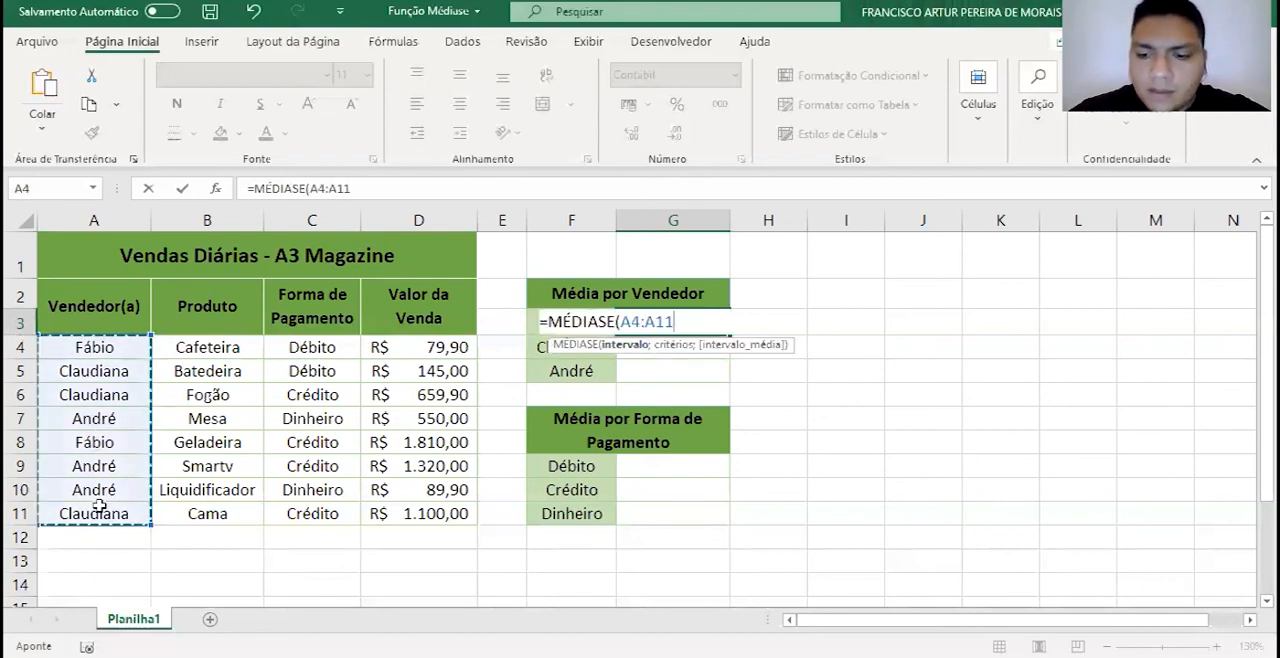
type(";")
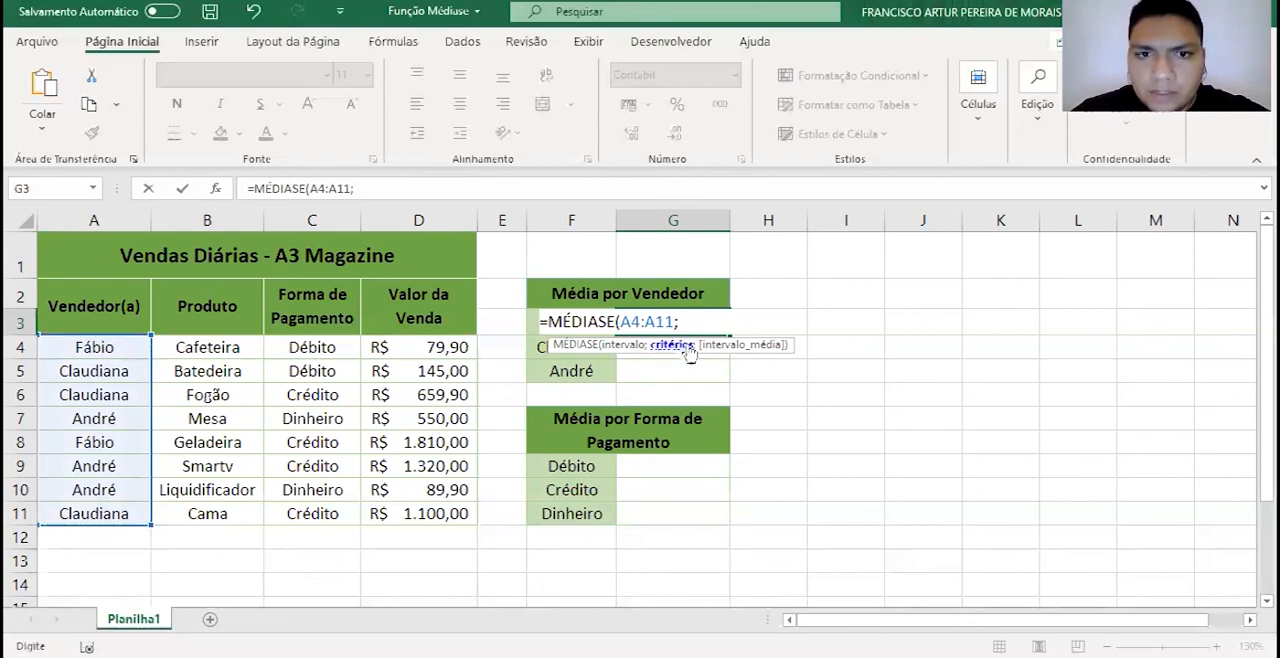
left_click(535, 325)
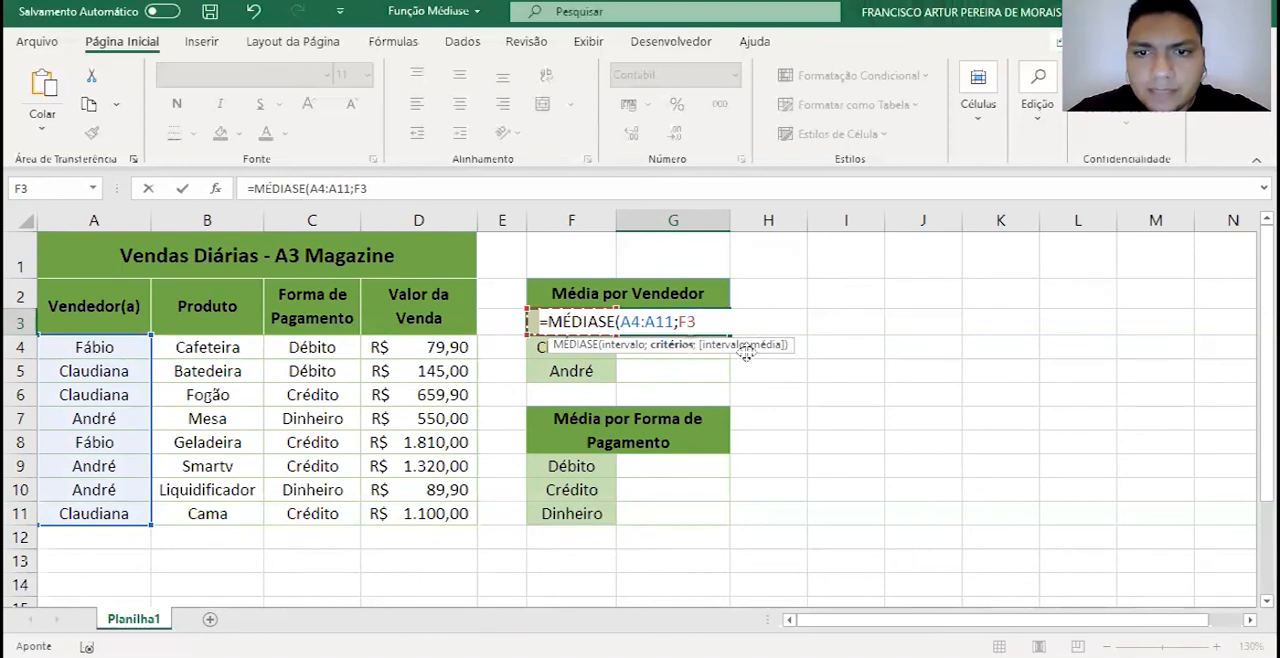
type(";")
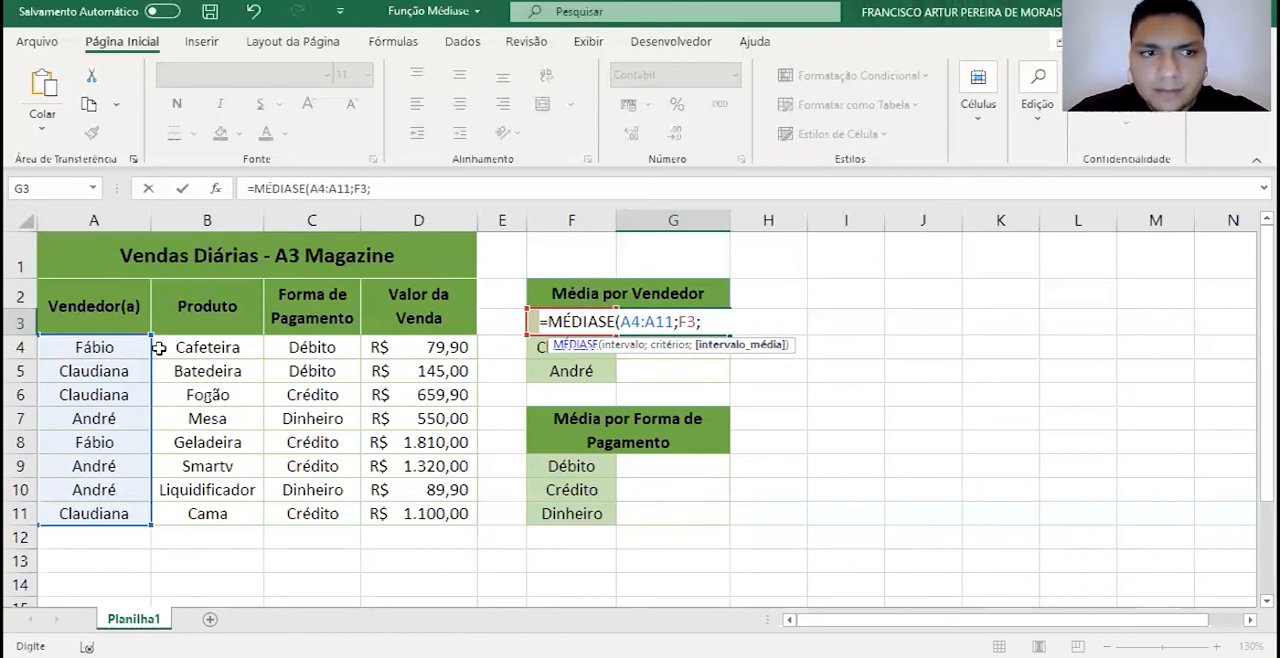
- Complete the G3 formula as =MÉDIASE(A4:A11;F3;D4:D11) by adding the sale values as the averaging range, and confirm it
left_click(383, 347)
key("ctrl+shift+Down")
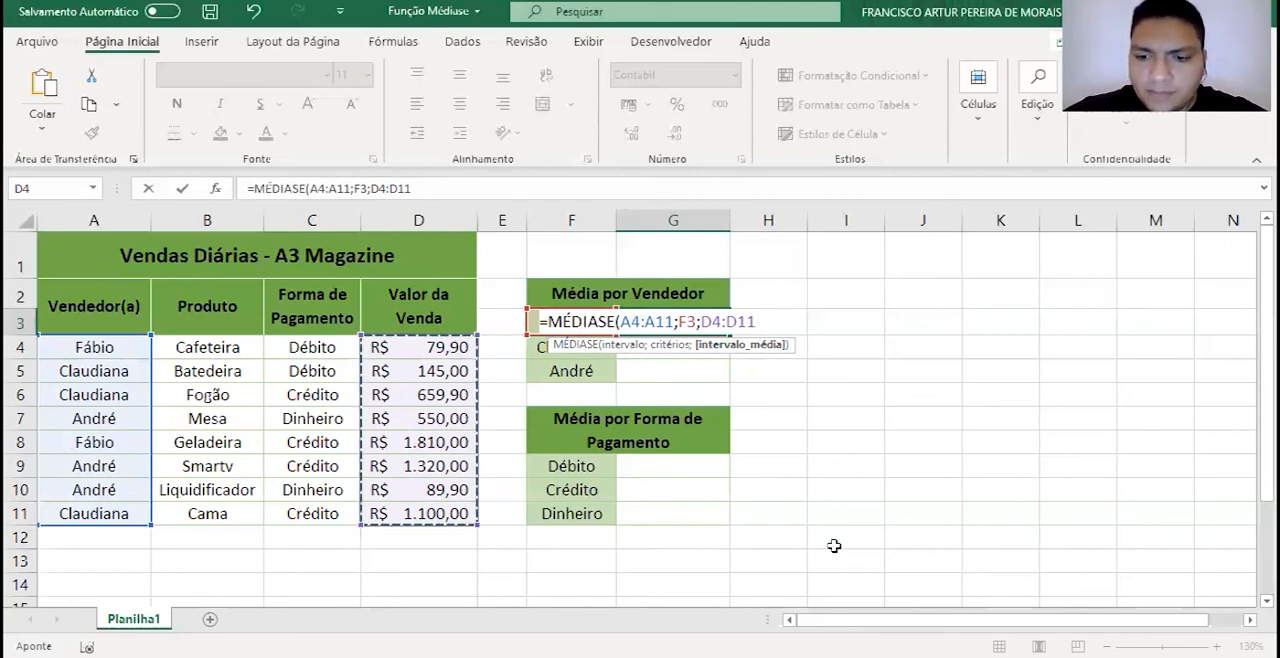
type(")")
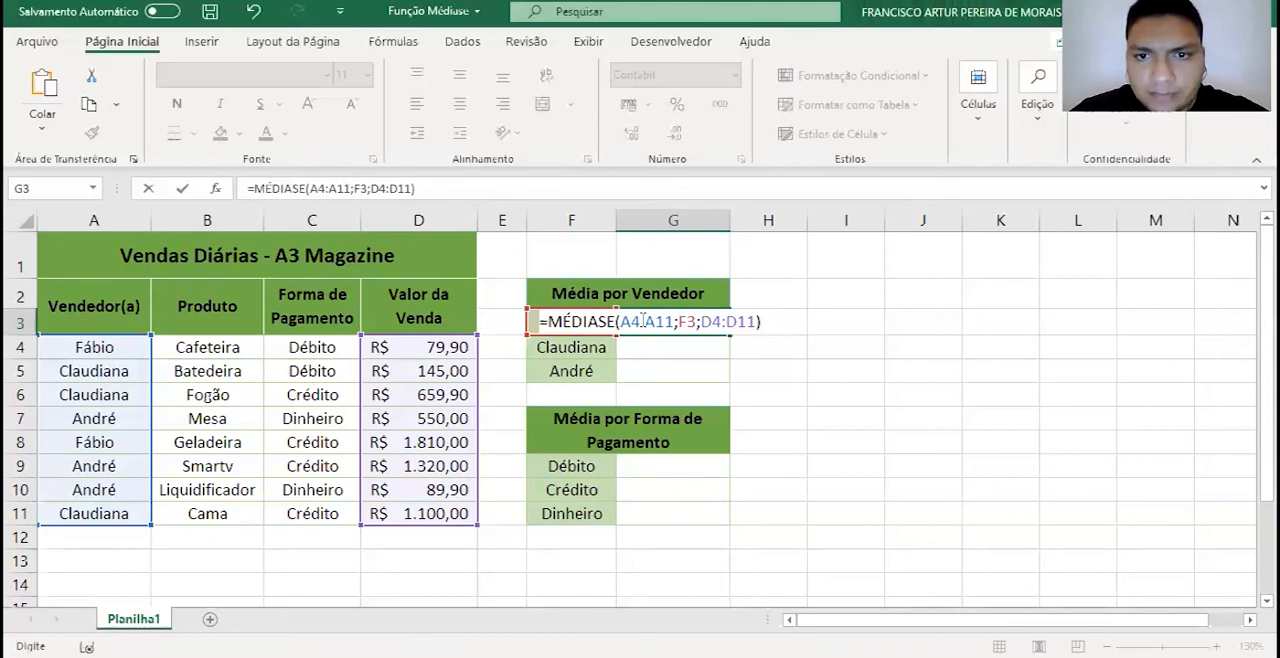
left_click(684, 321)
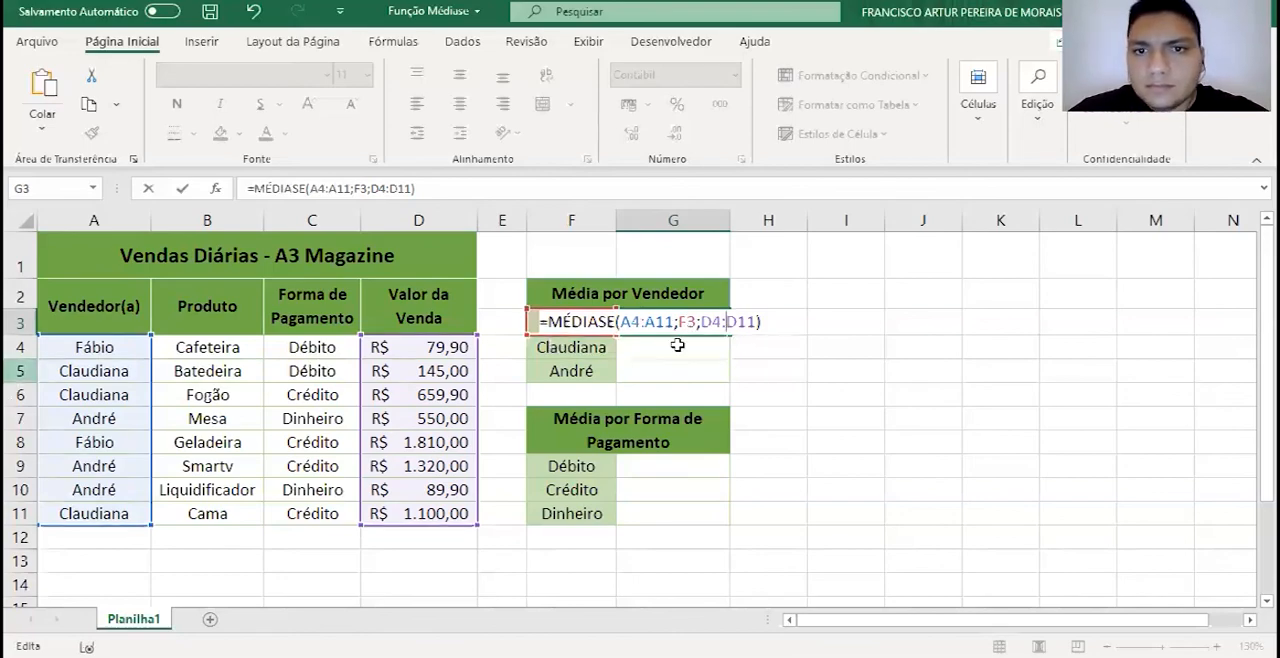
key("Return")
key("Up")
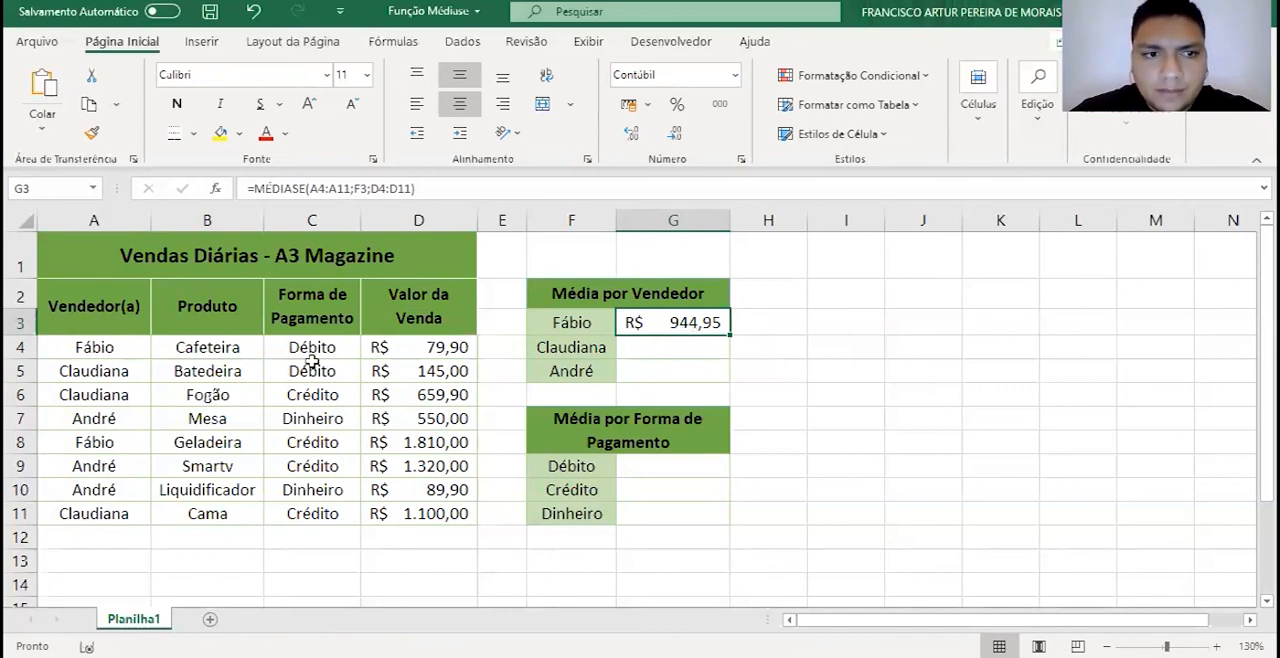
- Check the G3 average by selecting the first vendor's sale values in D4 and D8 together, and return to cell G4
left_click(470, 346)
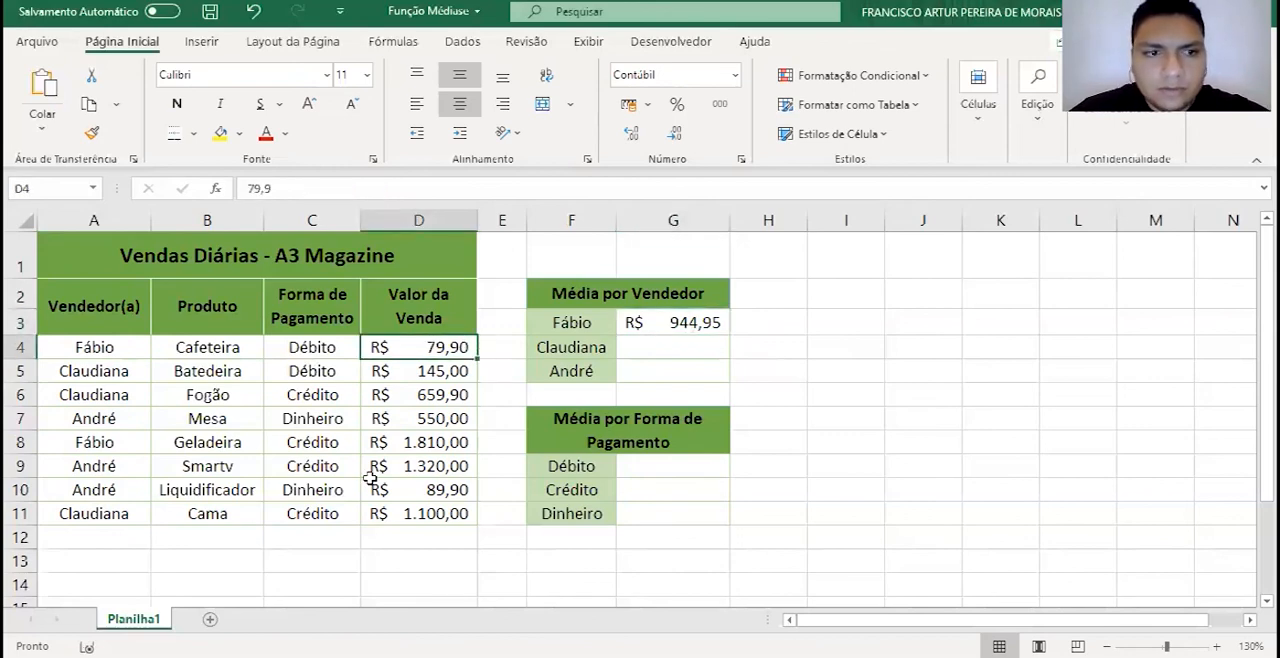
left_click(433, 441, "ctrl")
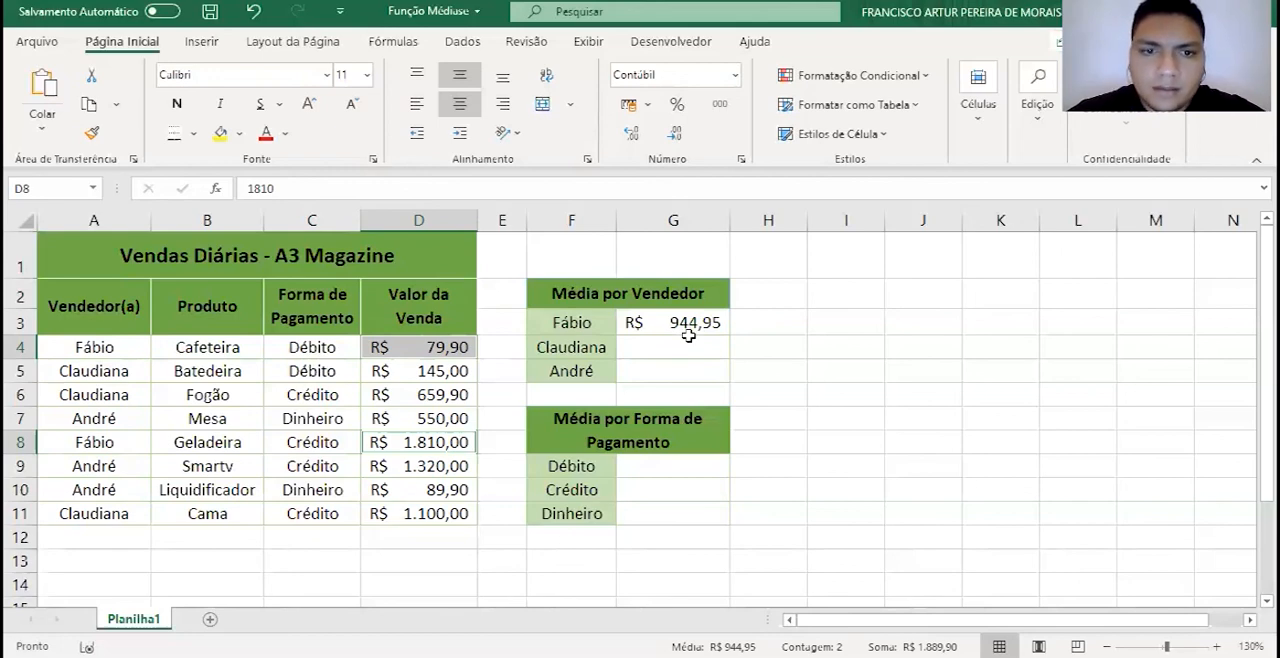
left_click(625, 370)
left_click(662, 342)
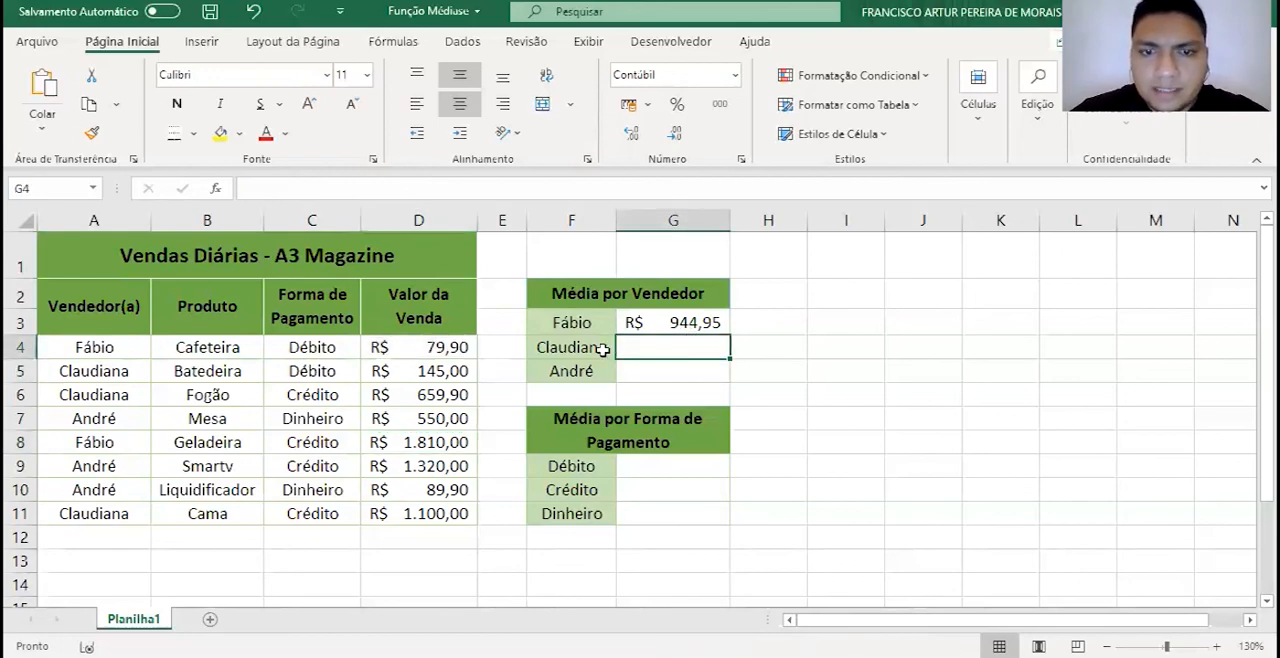
- Enter =MÉDIASE(A4:A11;F4;D4:D11) in G4 to average the second vendor's sales
type("=")
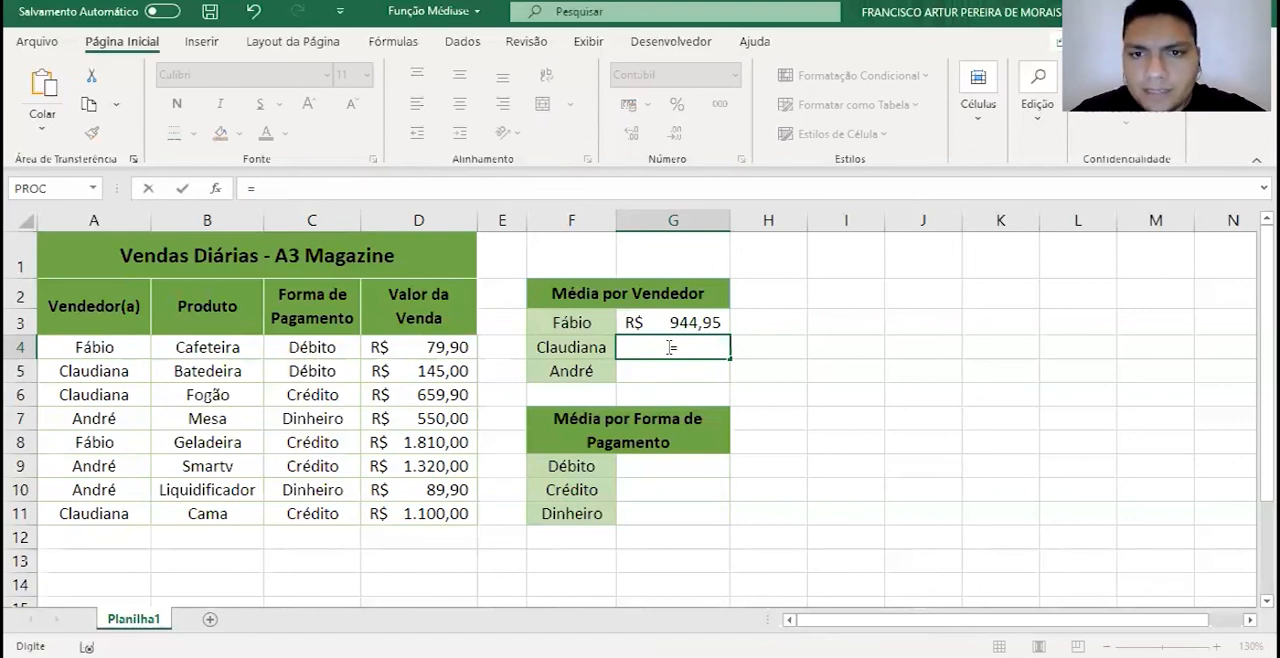
type("médis")
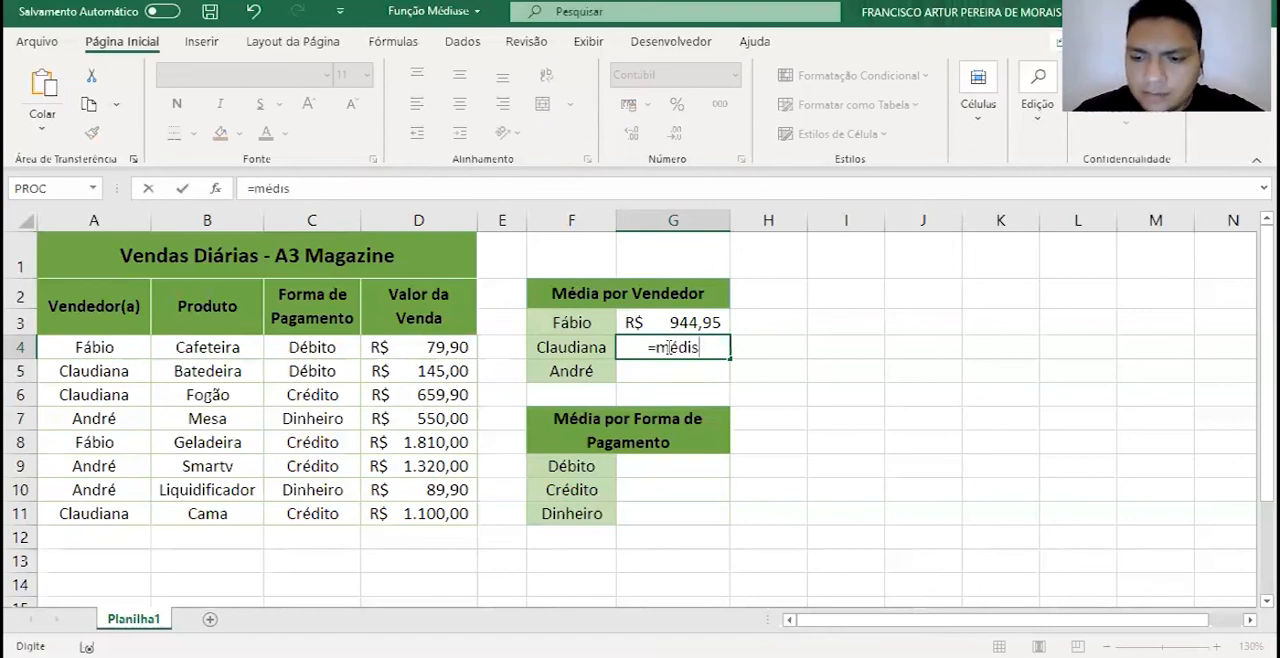
double_click(732, 373)
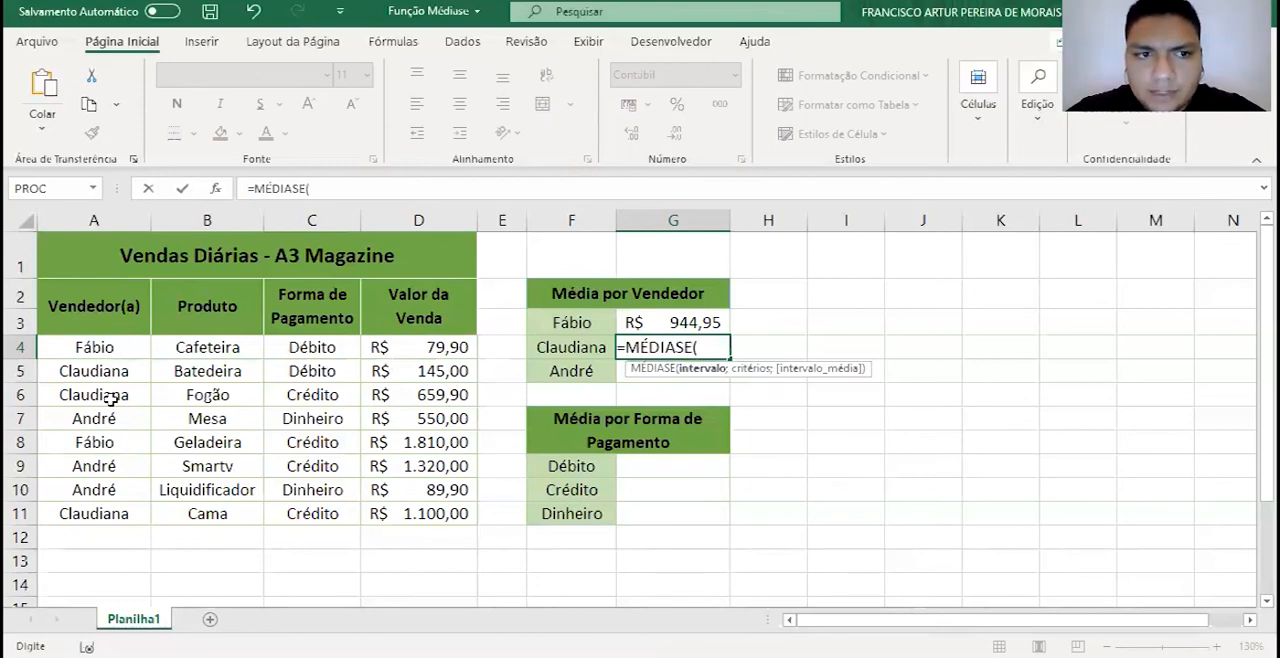
left_click_drag(94, 347, 94, 513)
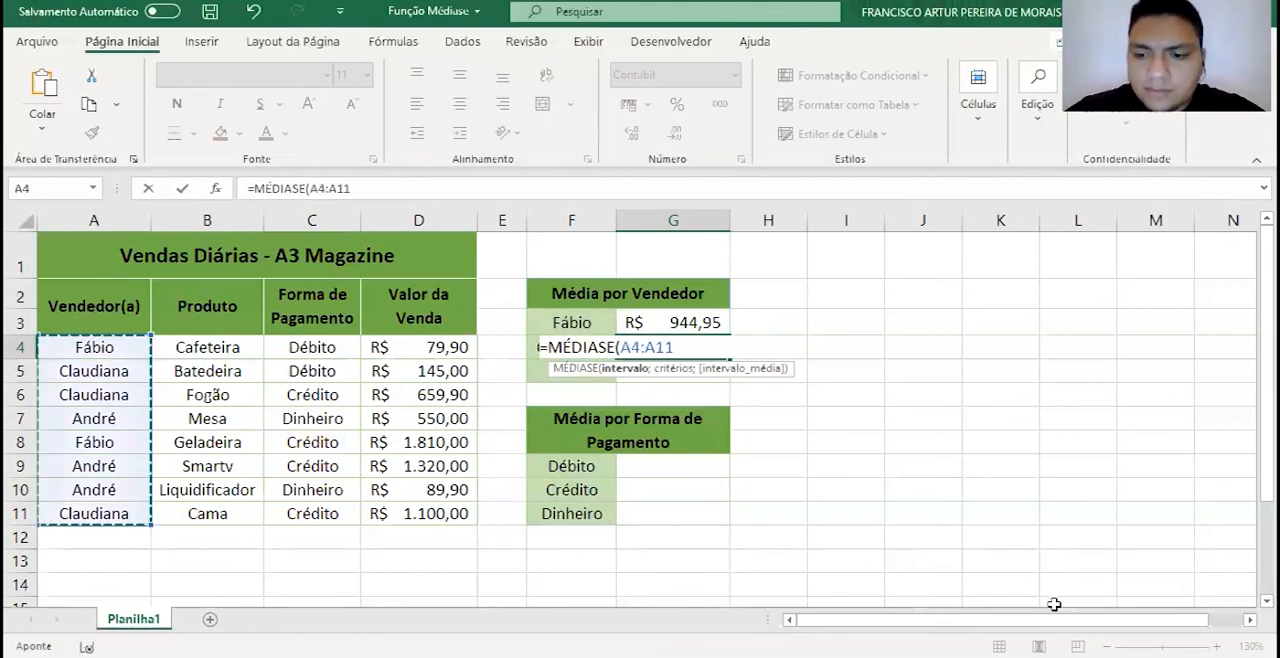
type(";")
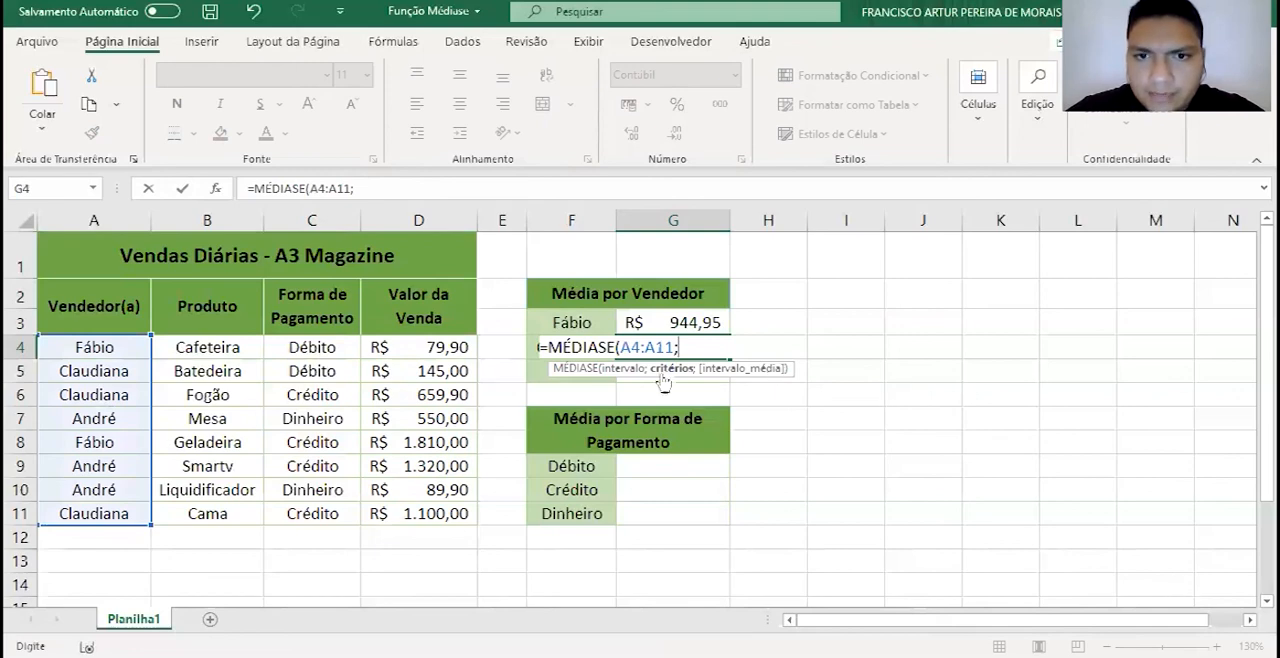
left_click(530, 346)
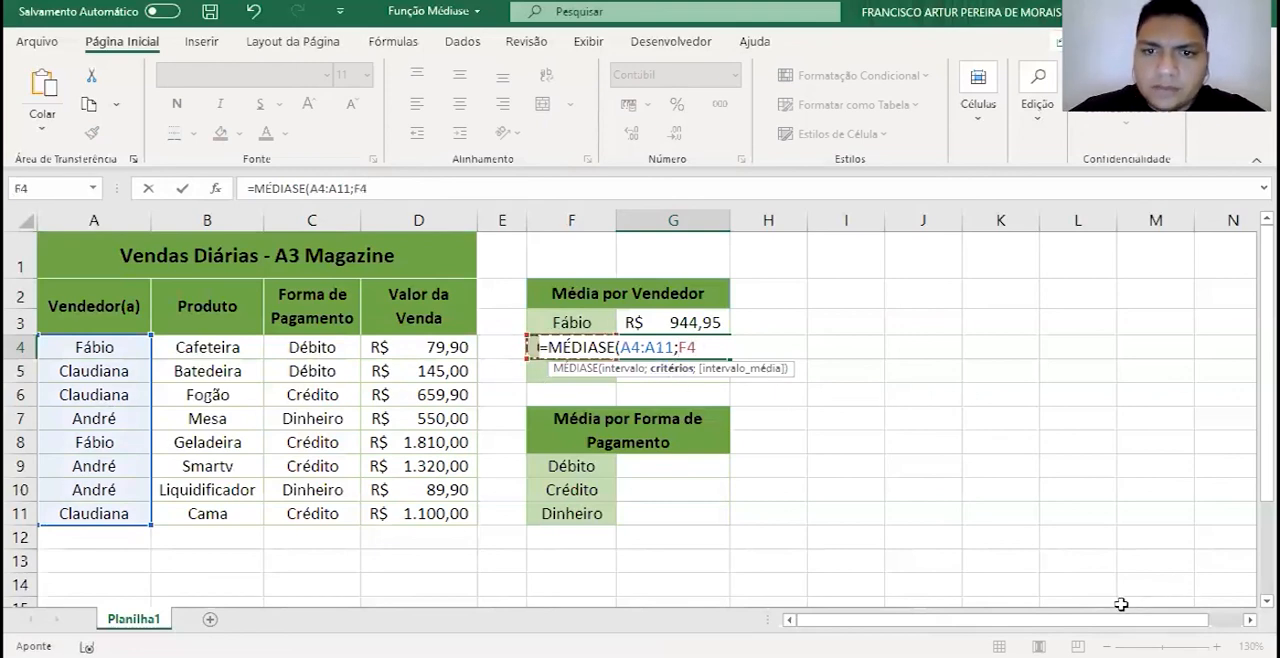
type(";")
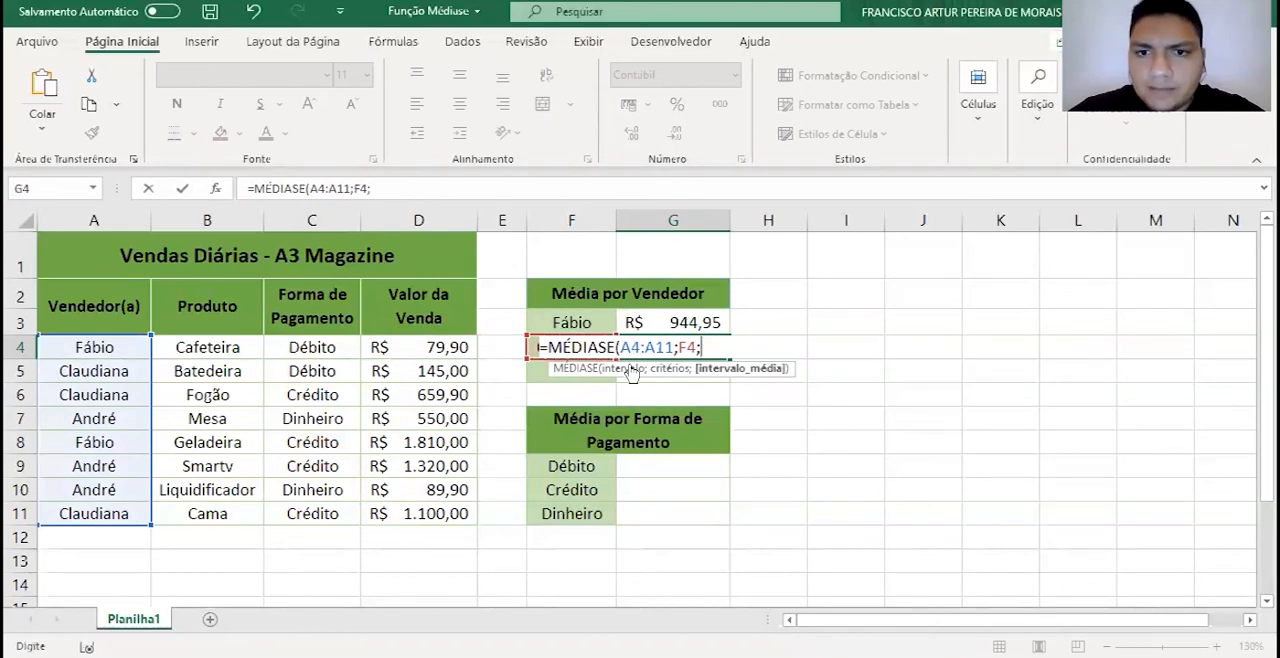
left_click(400, 342)
key("ctrl+shift+Down")
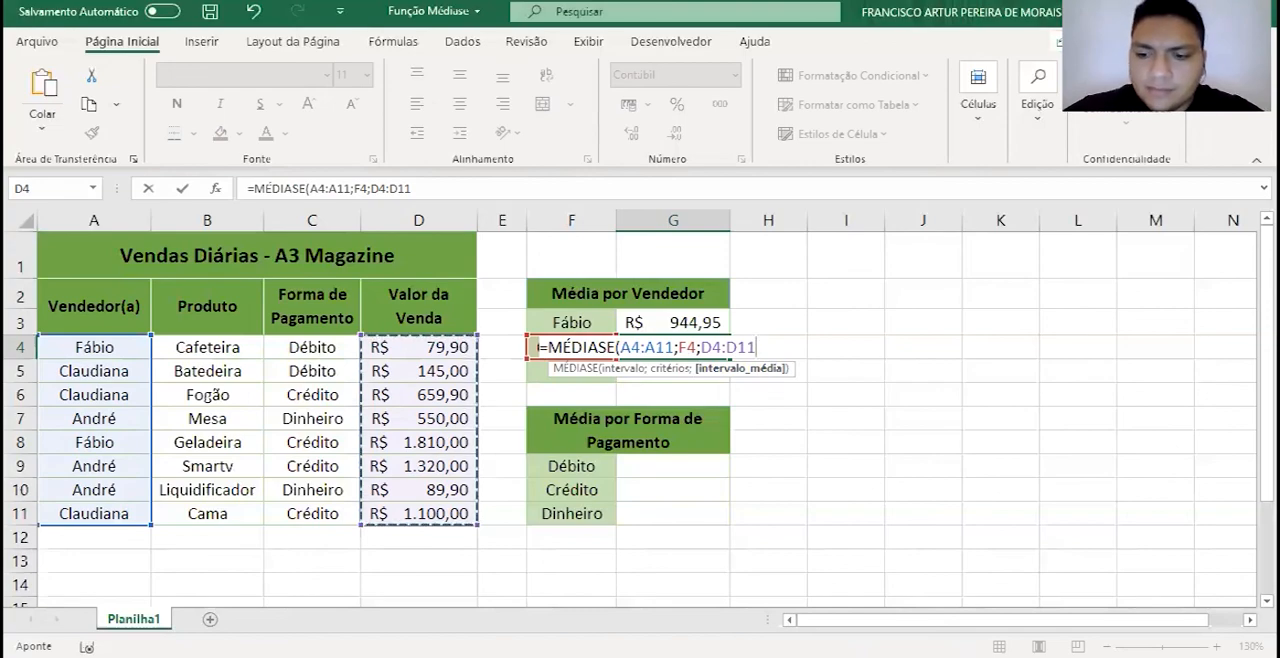
type(")")
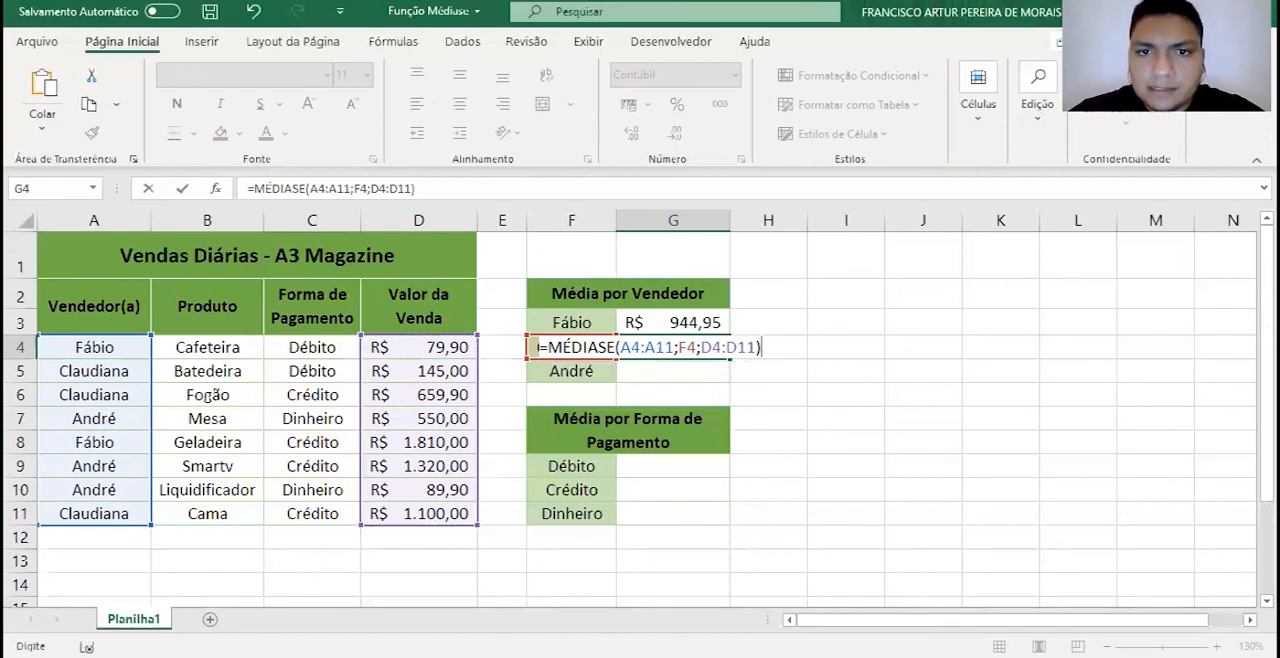
key("Return")
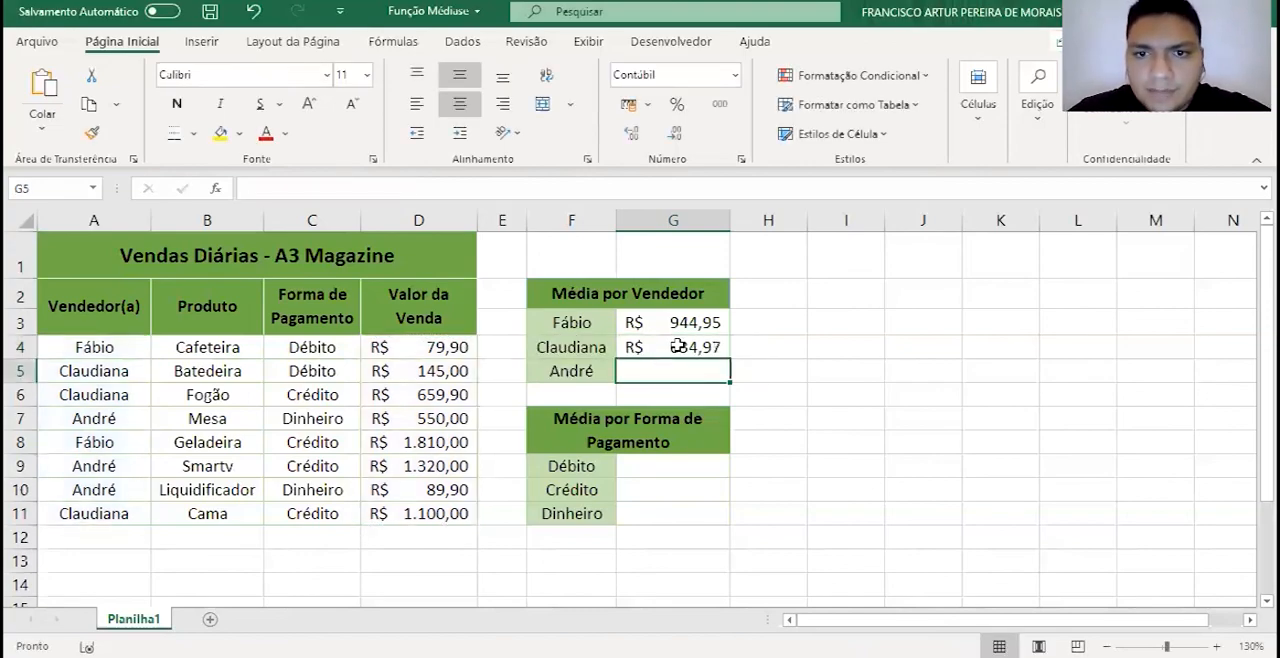
- Fill the G3 formula with its relative ranges down through G5 to cover the remaining vendors
left_click(678, 346)
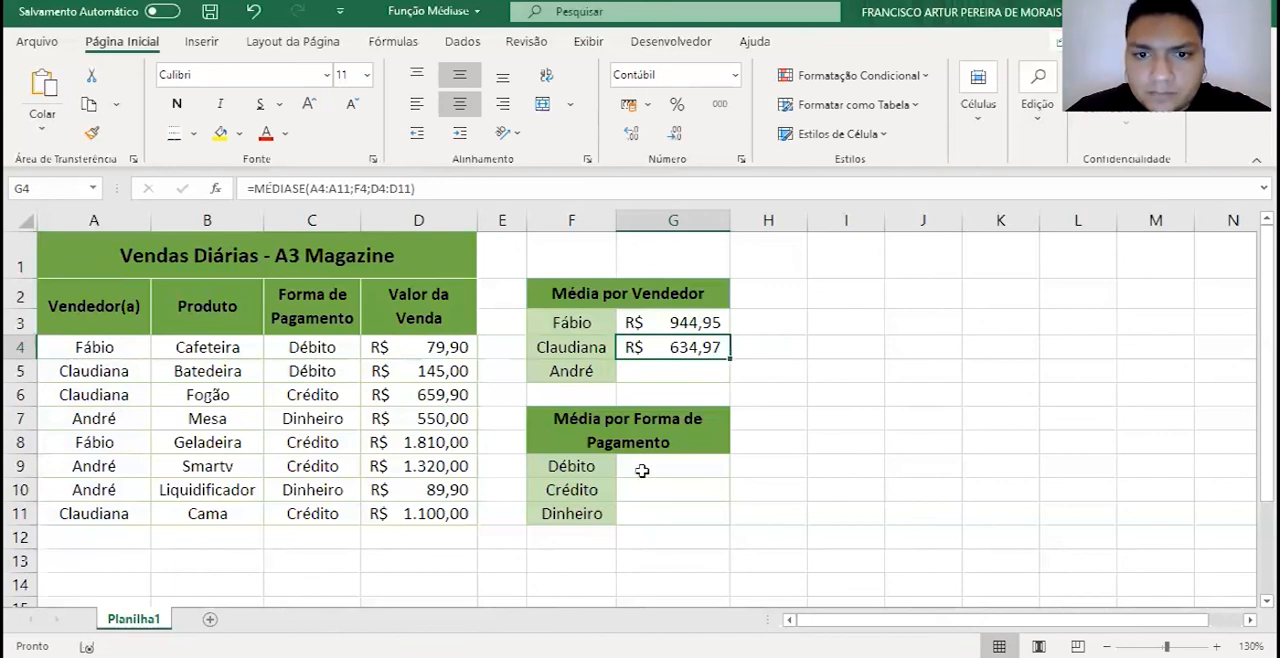
left_click(576, 364)
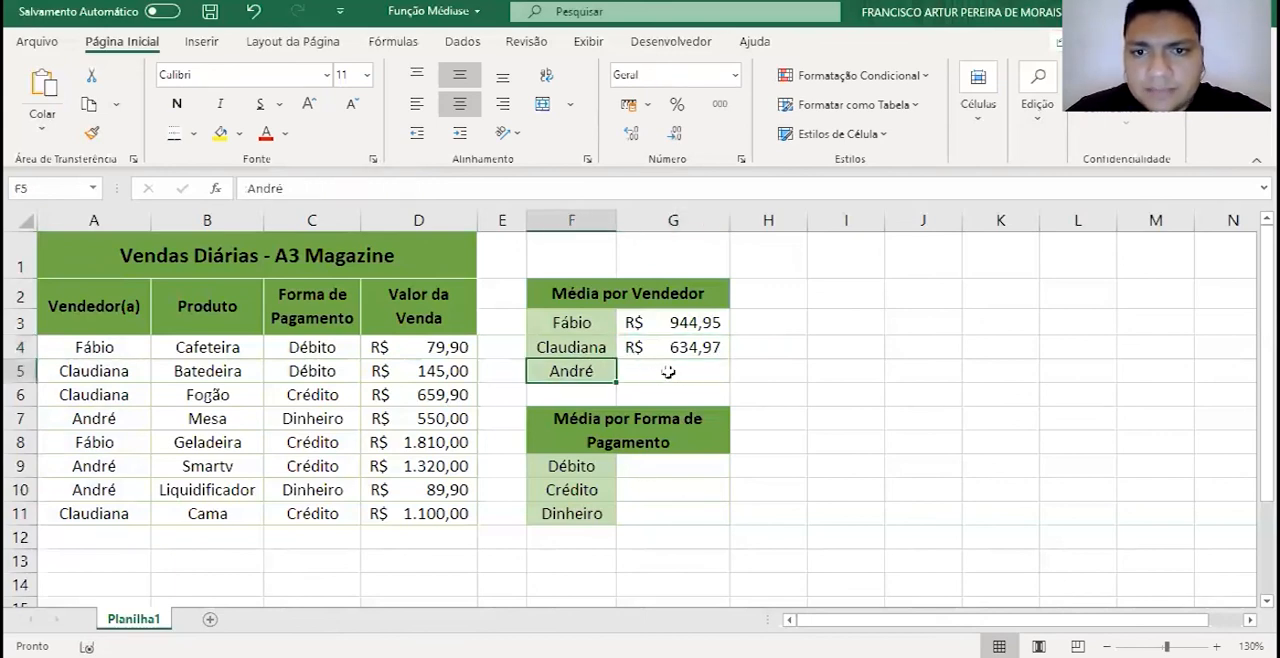
left_click(680, 328)
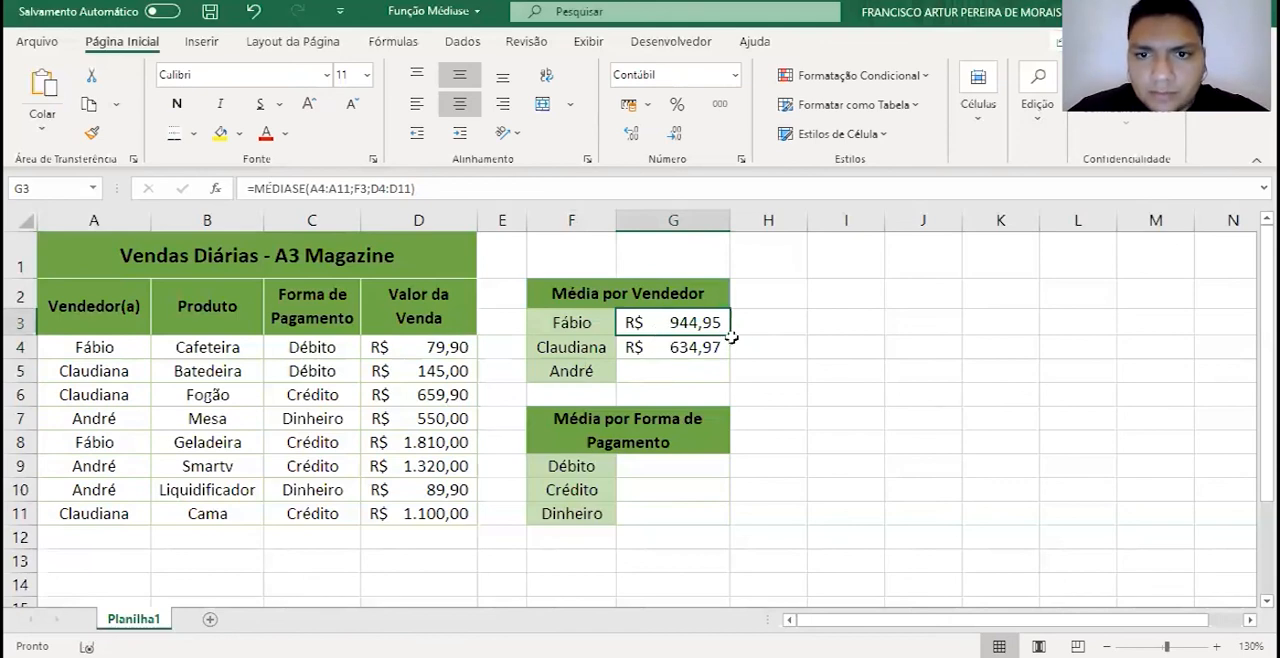
left_click_drag(730, 336, 722, 384)
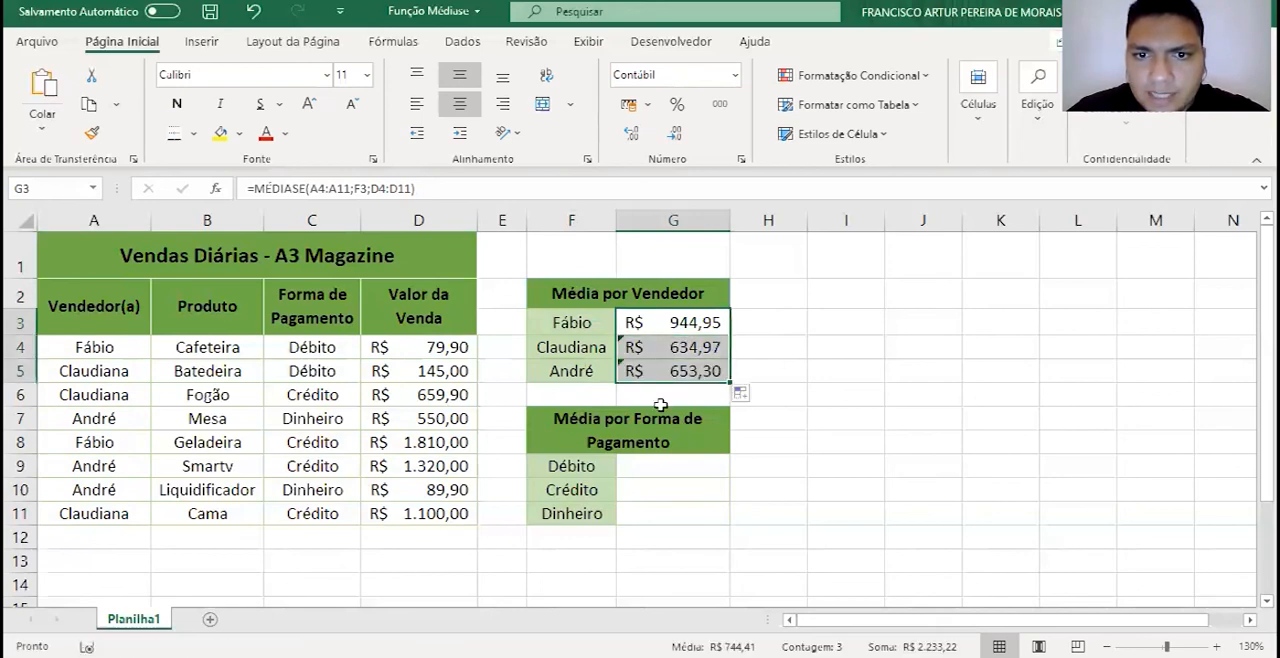
- Inspect the error-checking options for G4 and examine which ranges its copied formula refers to
left_click(628, 347)
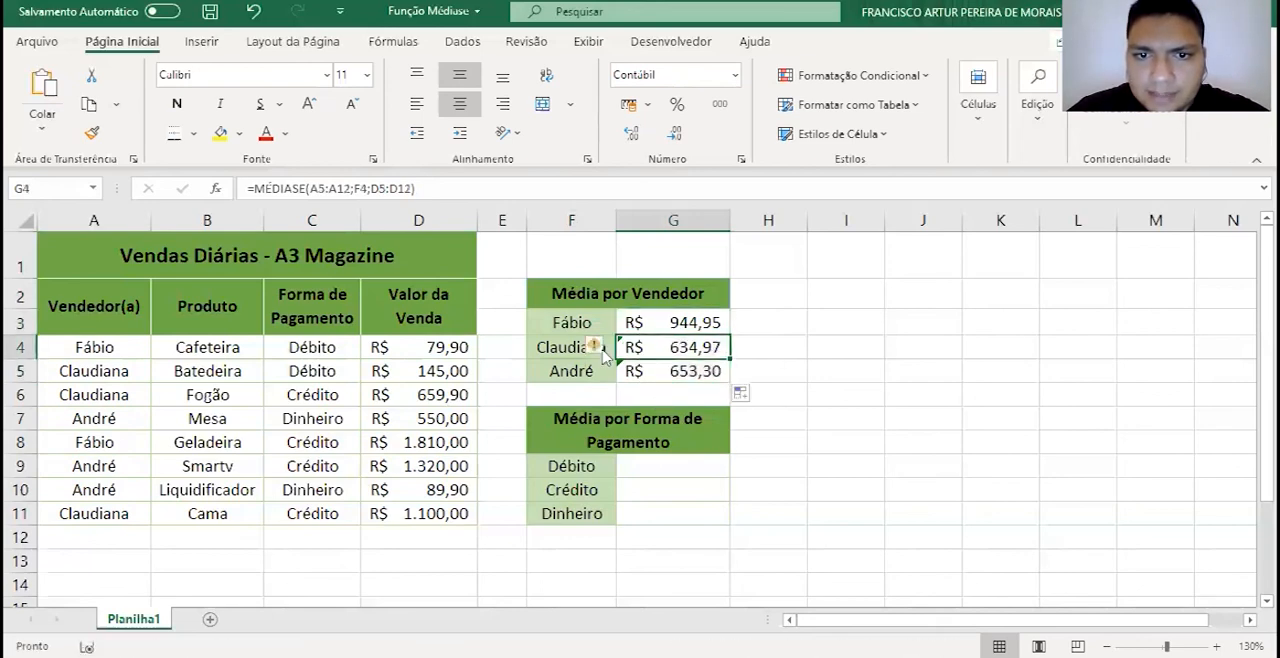
left_click(596, 350)
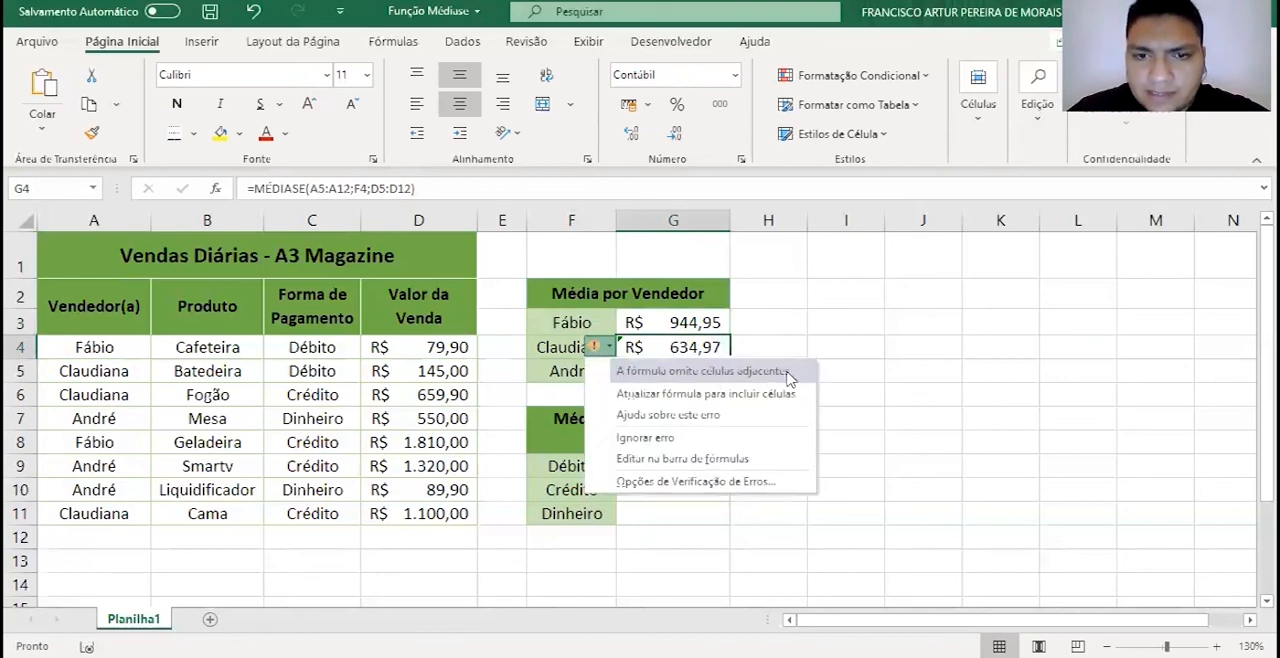
left_click(666, 352)
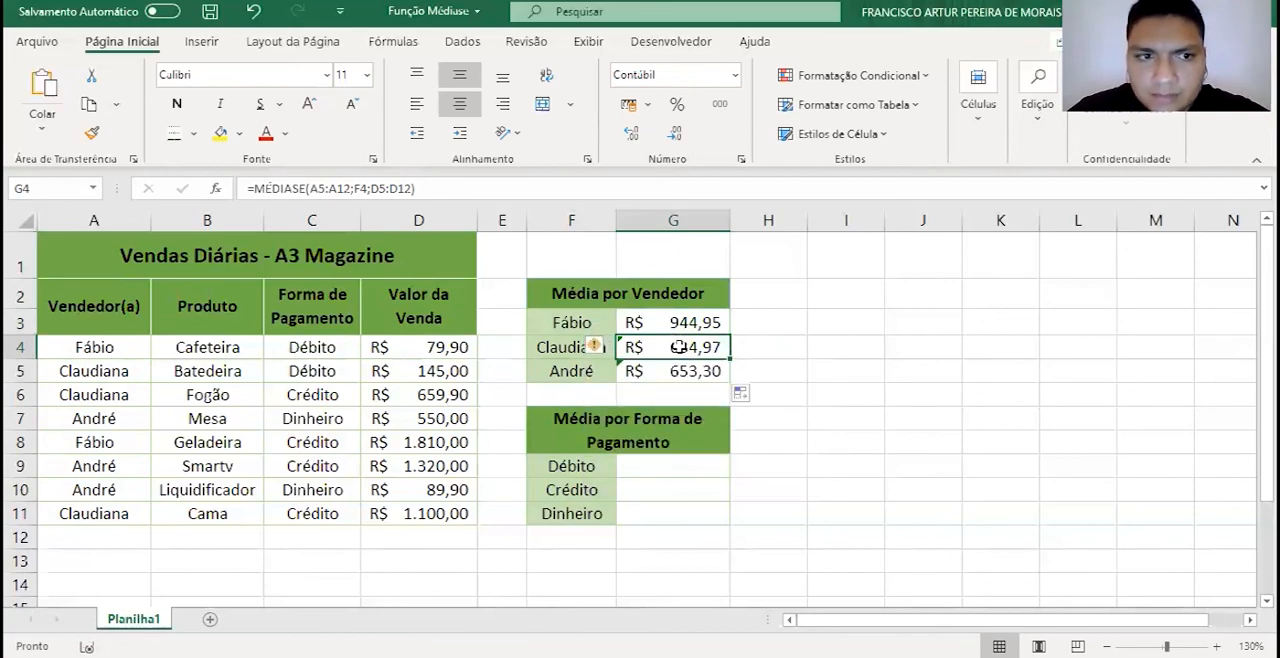
key("F2")
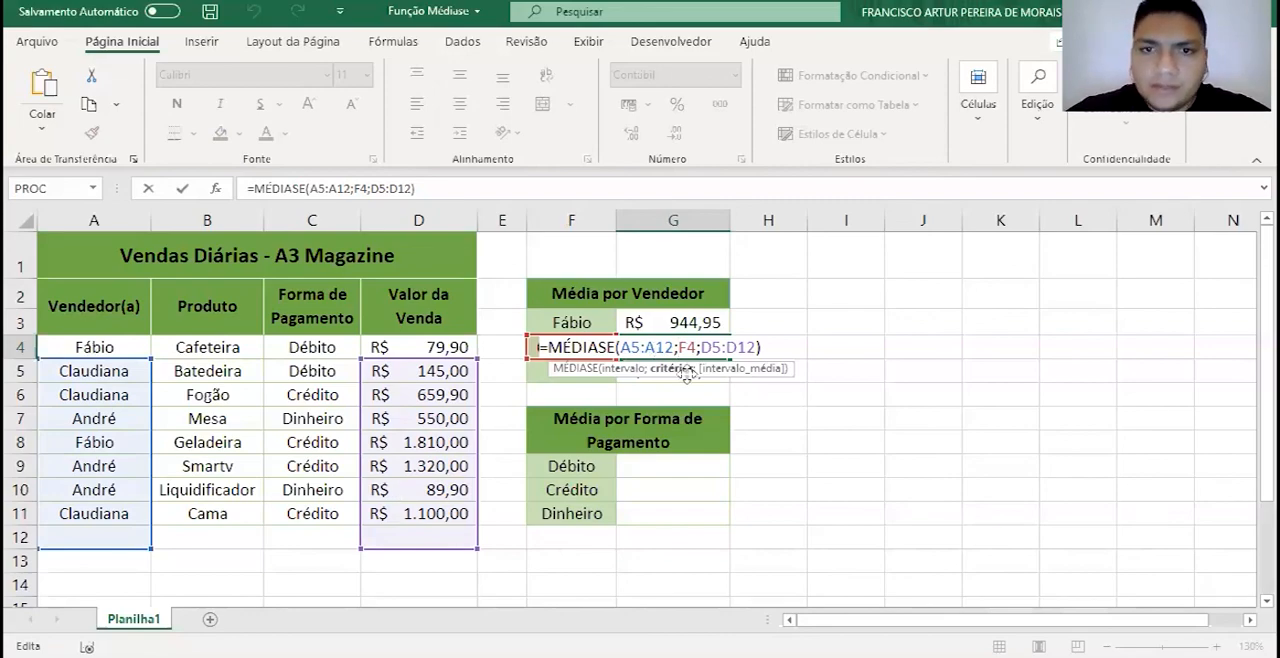
key("Return")
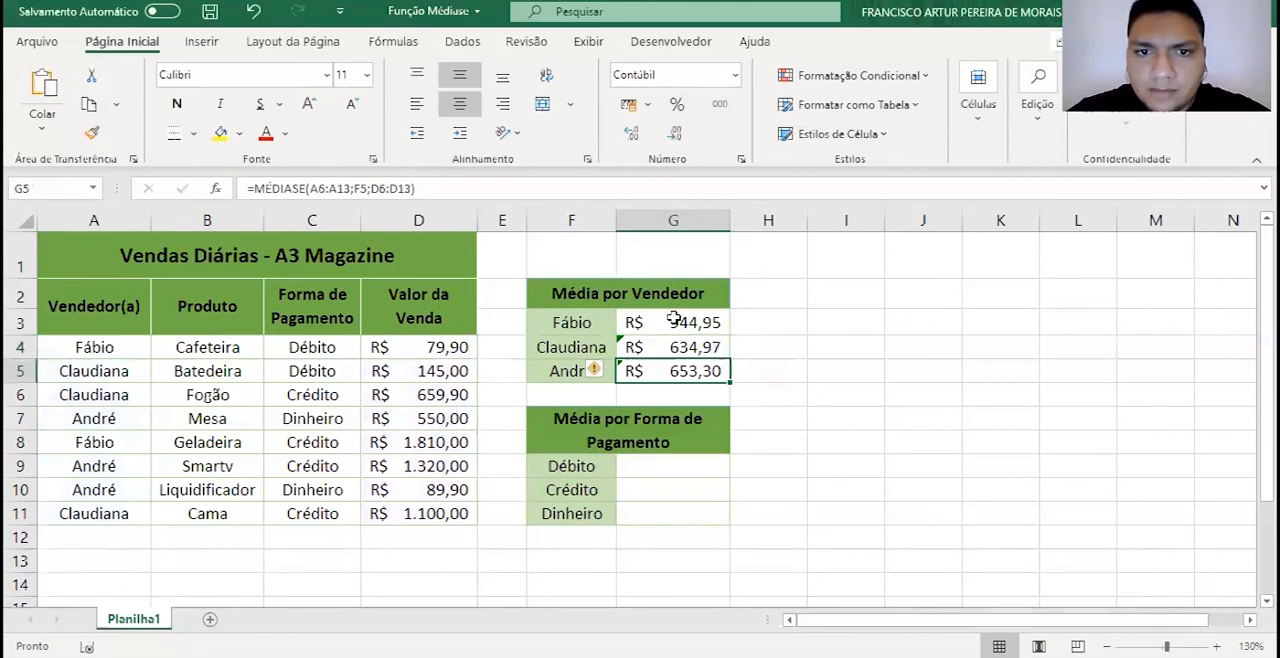
- Make the vendor range in the G3 formula absolute as $A$4:$A$11
double_click(637, 320)
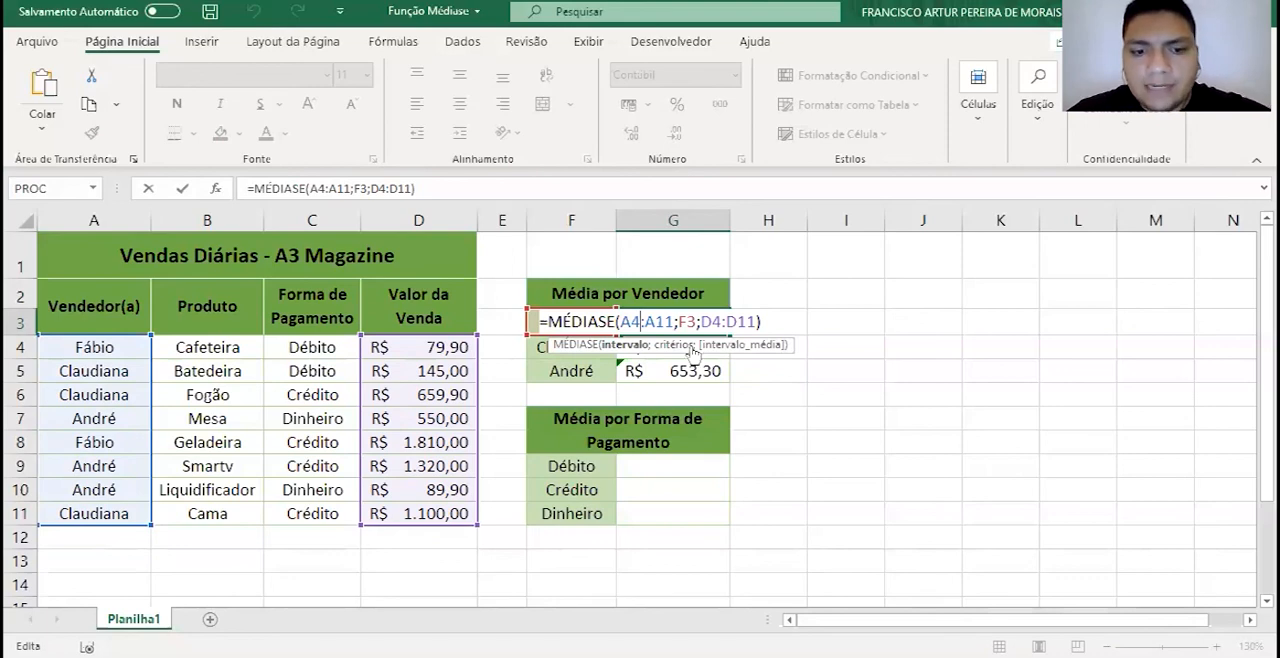
key("F4")
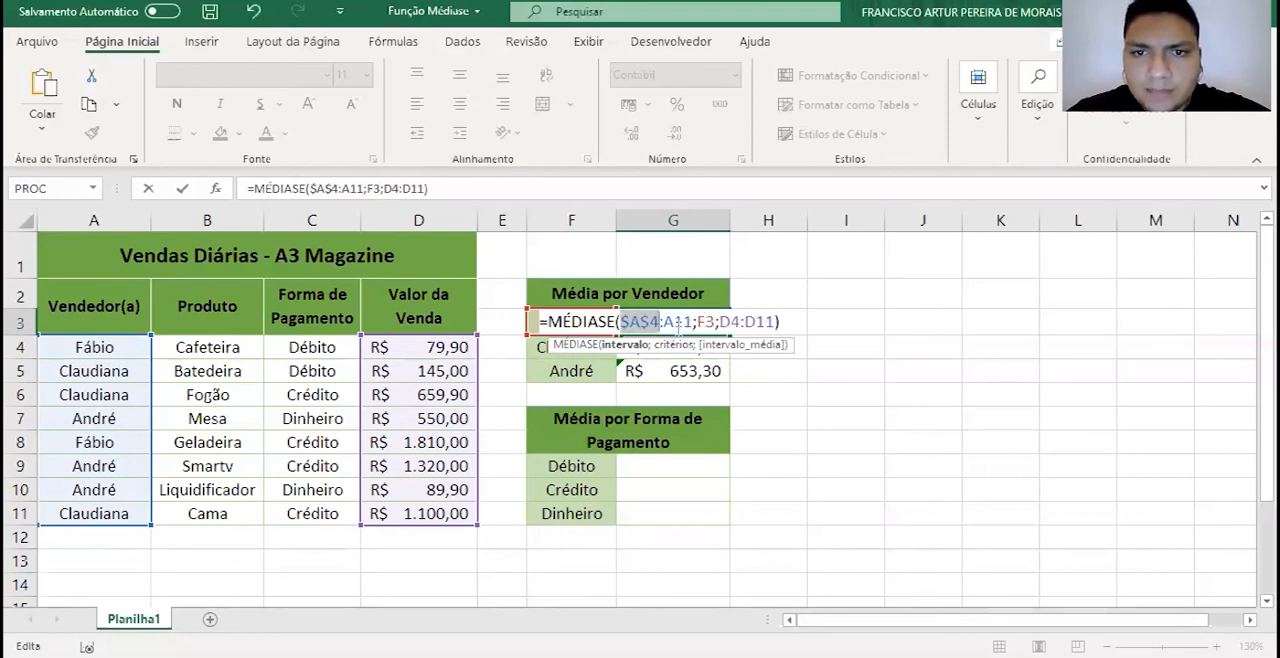
left_click(681, 323)
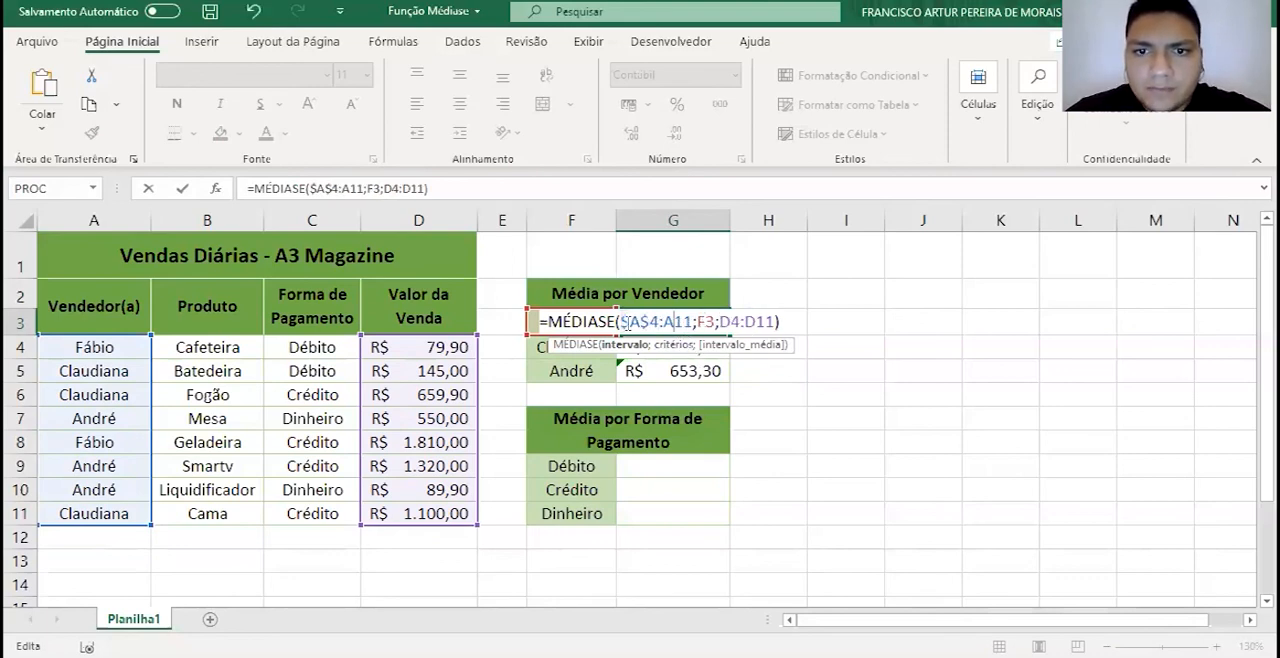
key("F4")
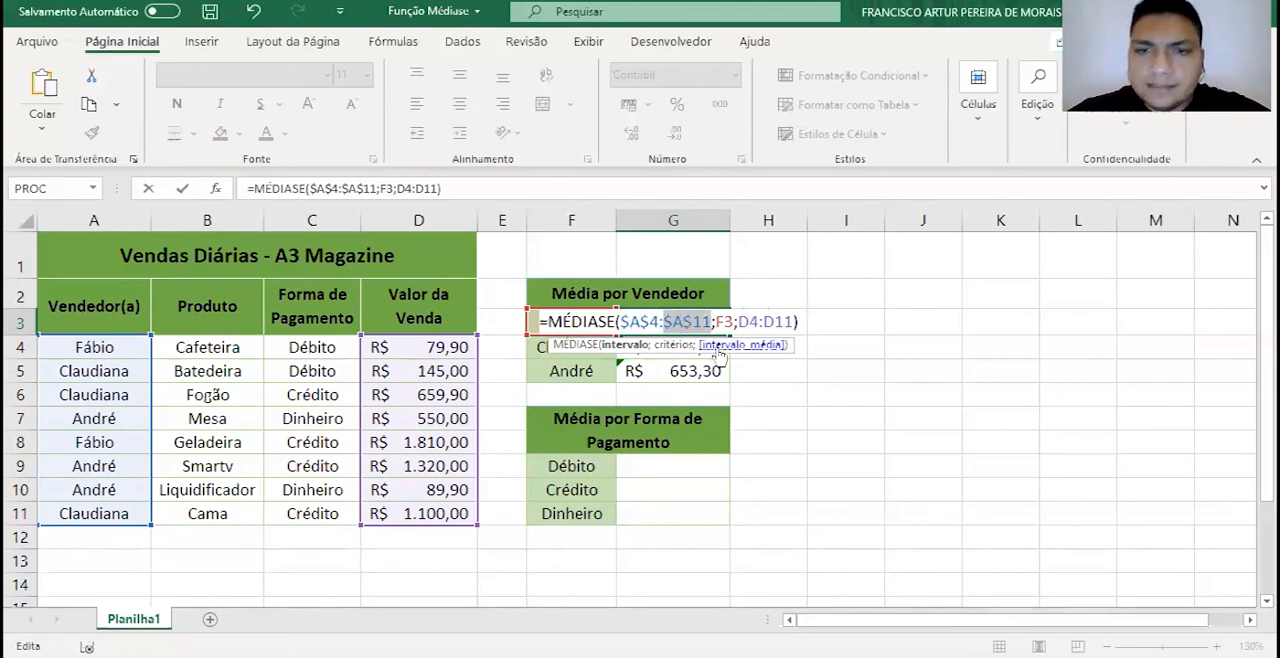
key("Return")
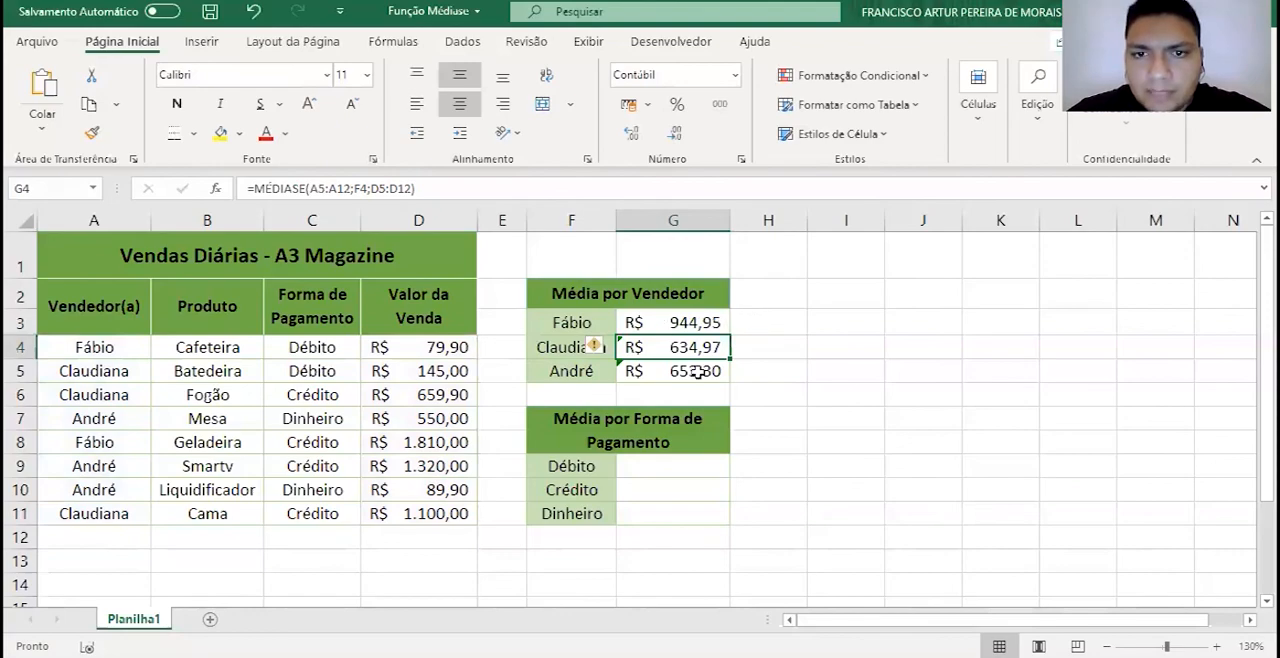
- Make the averaging range in the G3 formula absolute as $D$4:$D$11, and fill the formula down through G5
key("Up")
key("F2")
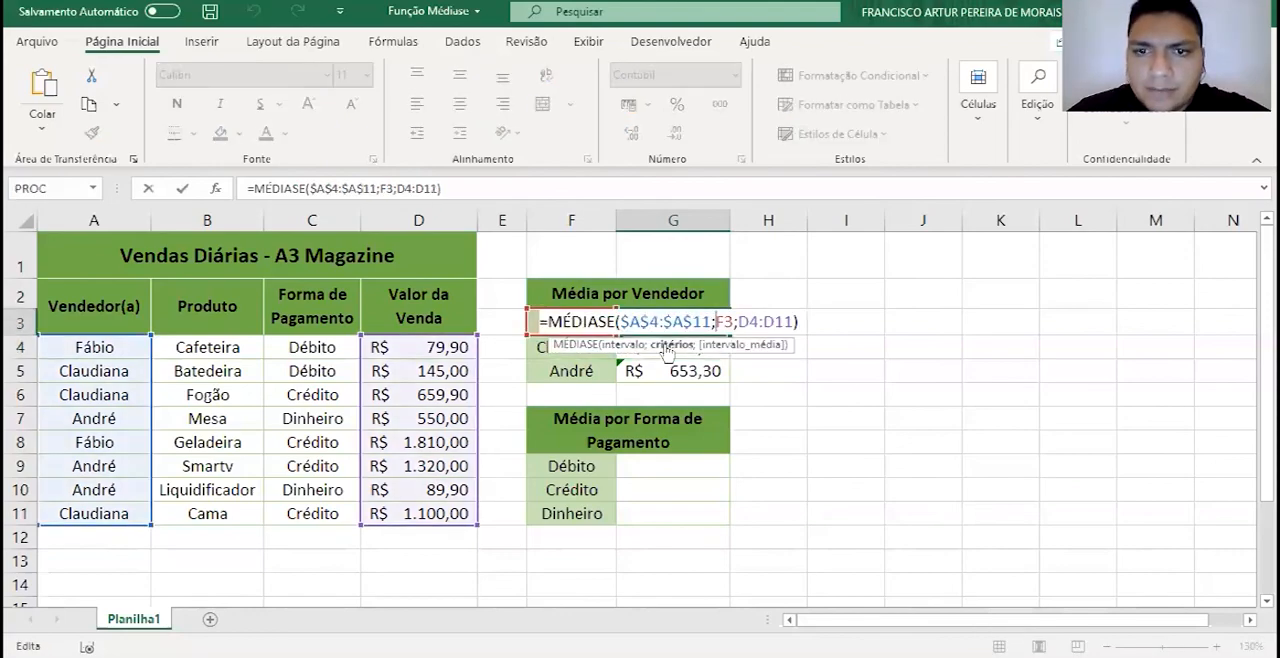
left_click(769, 322)
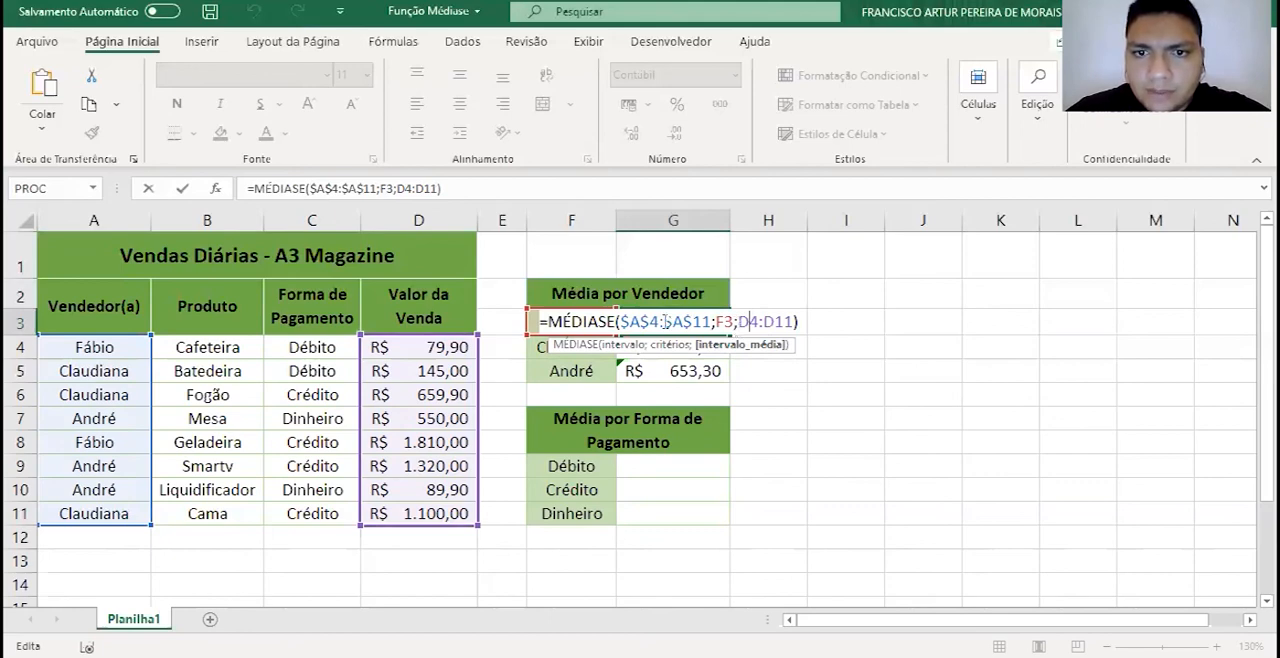
key("F4")
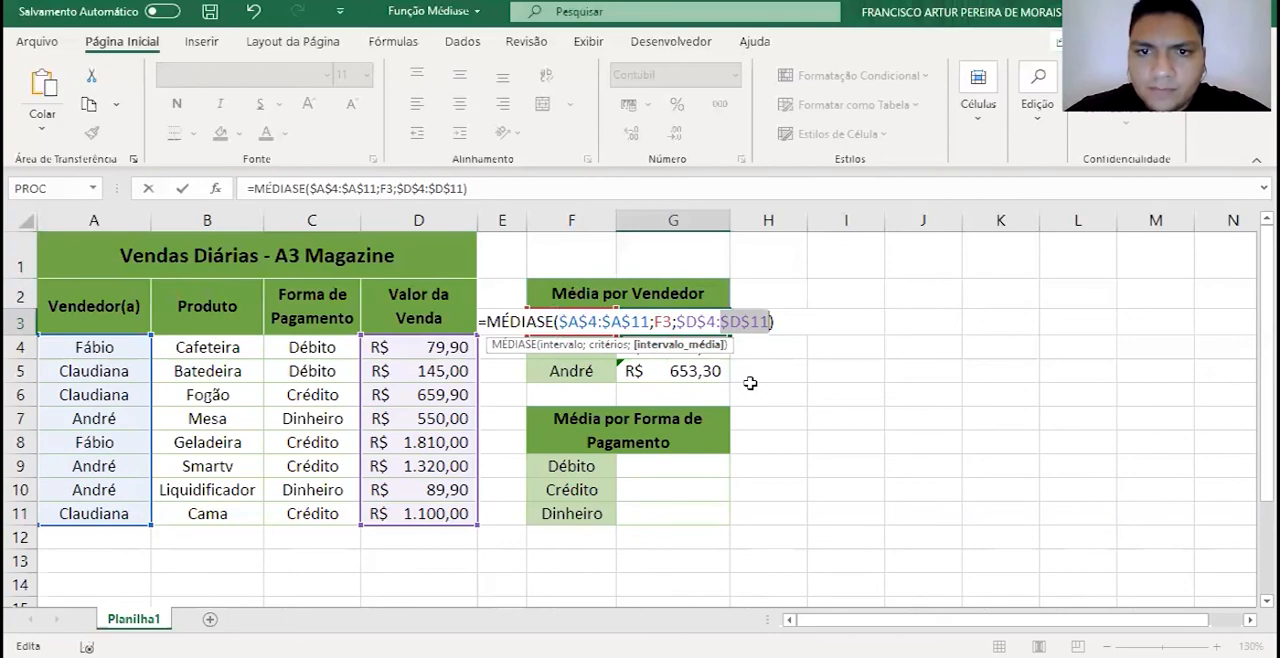
key("Return")
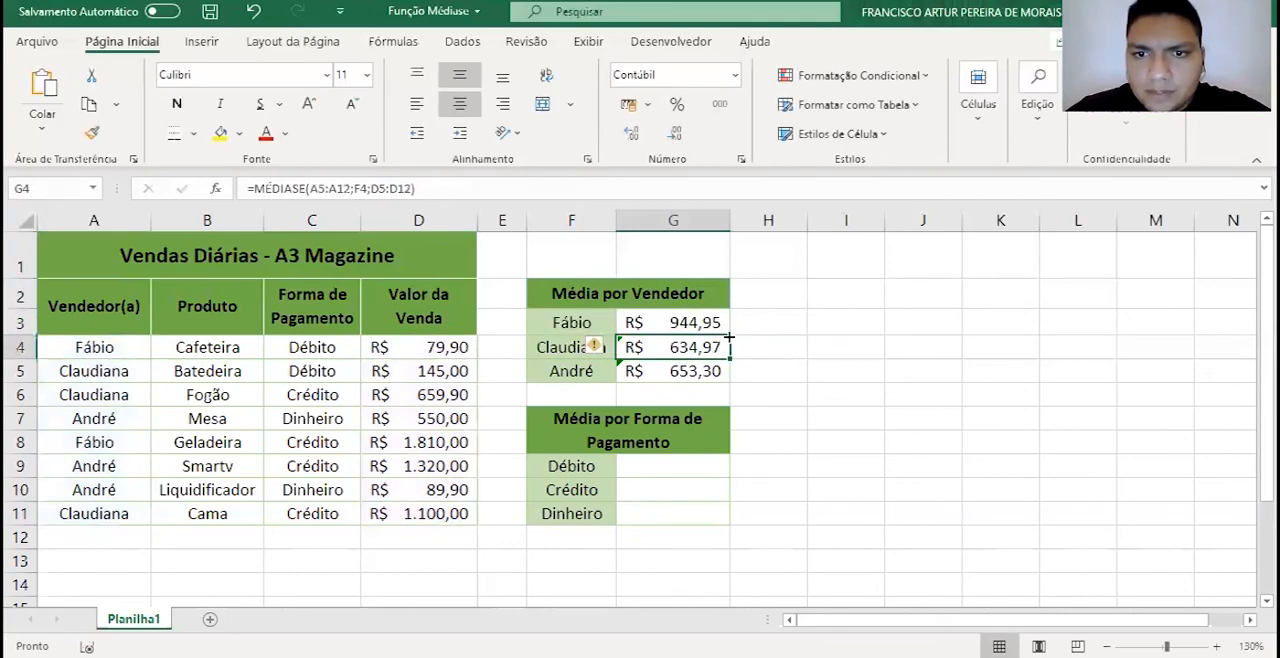
left_click(727, 331)
left_click_drag(730, 334, 730, 380)
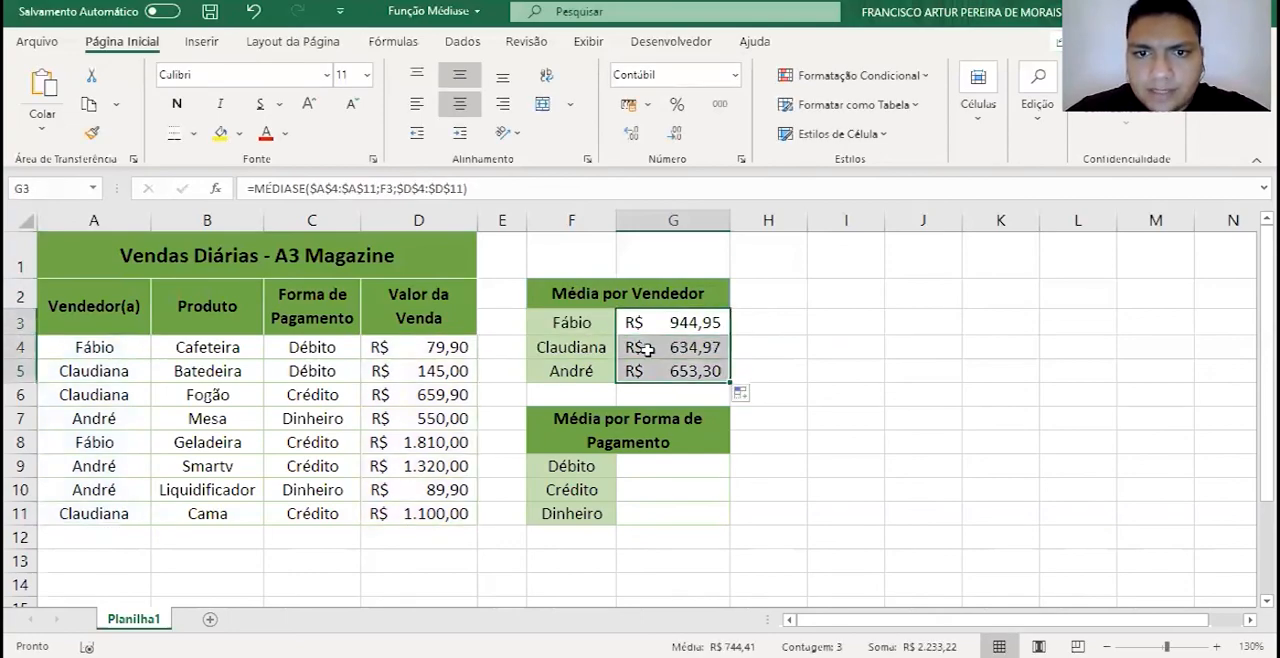
- Check the formulas in G3, G4 and G5 one by one for their fixed ranges and criterion cells
left_click(648, 347)
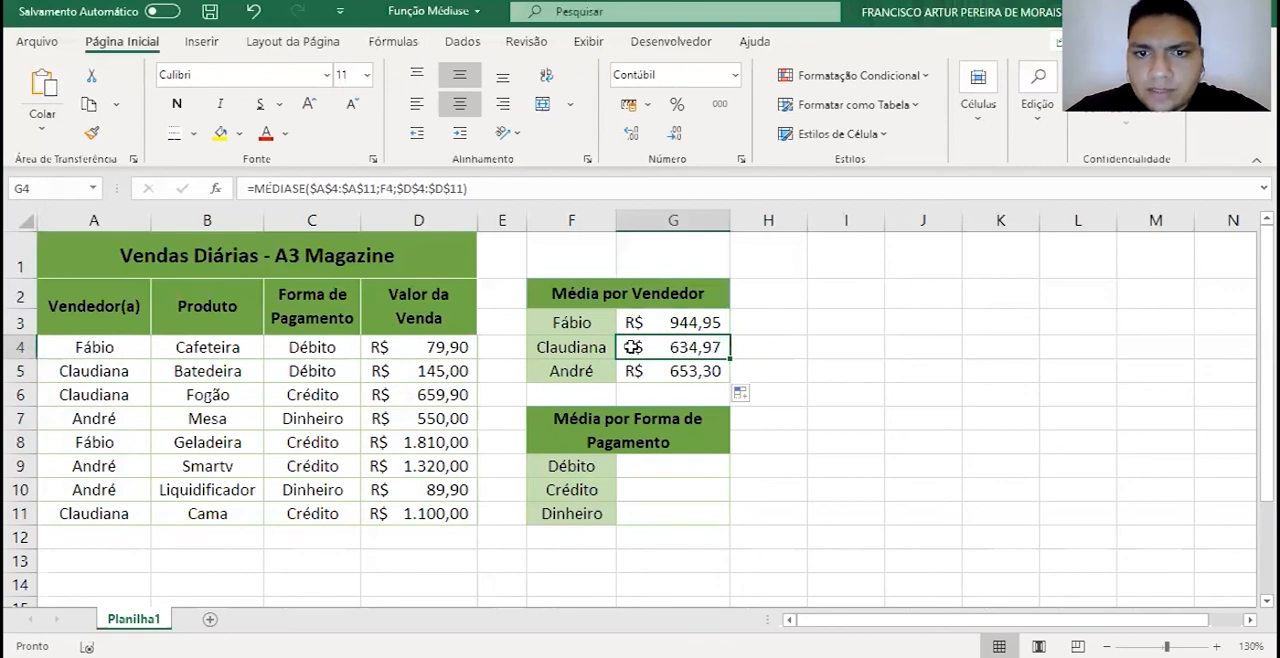
left_click(705, 325)
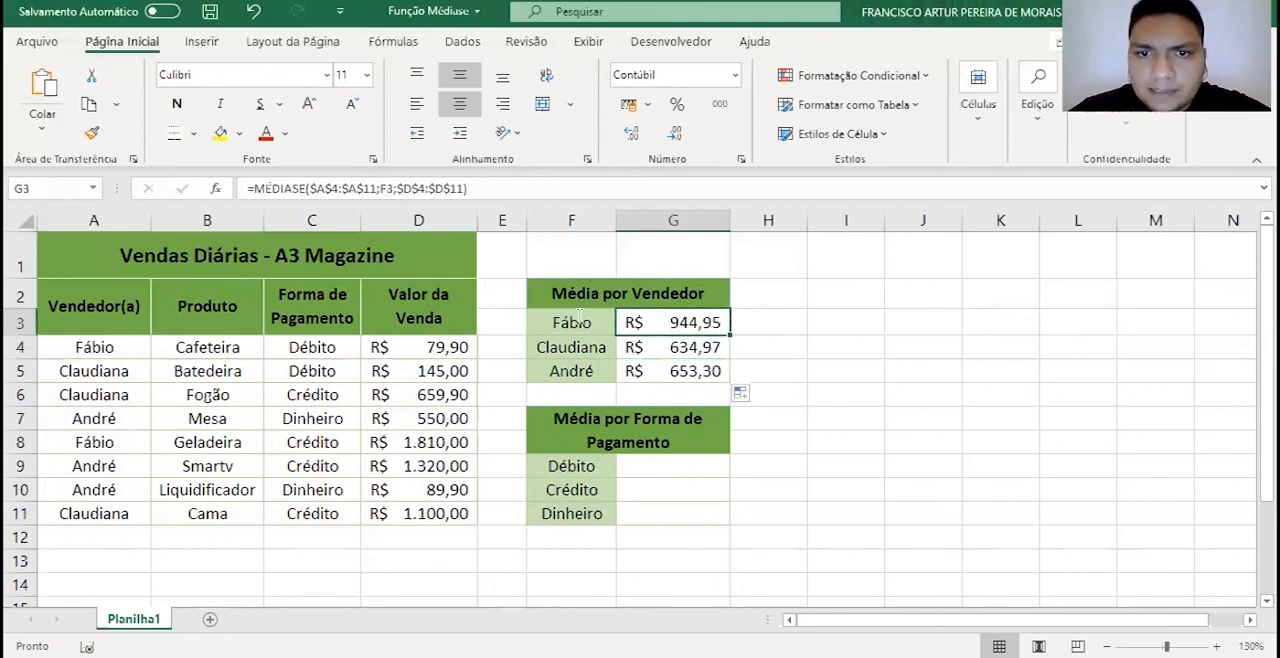
key("F2")
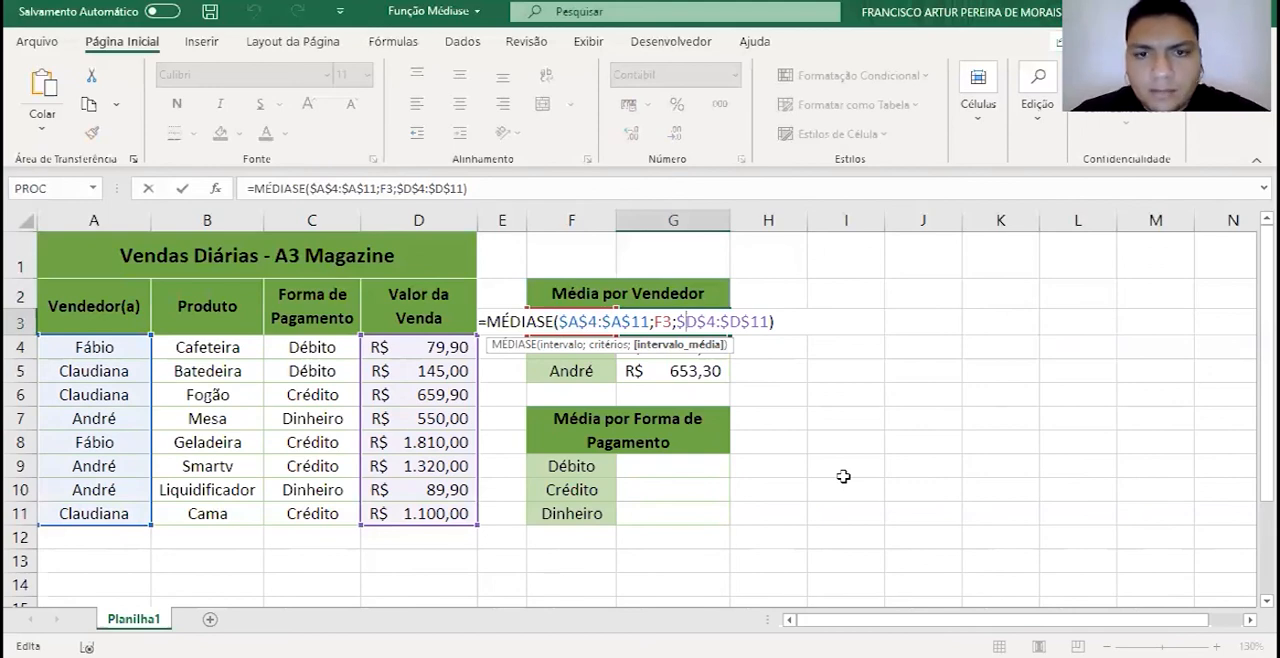
key("Return")
key("F2")
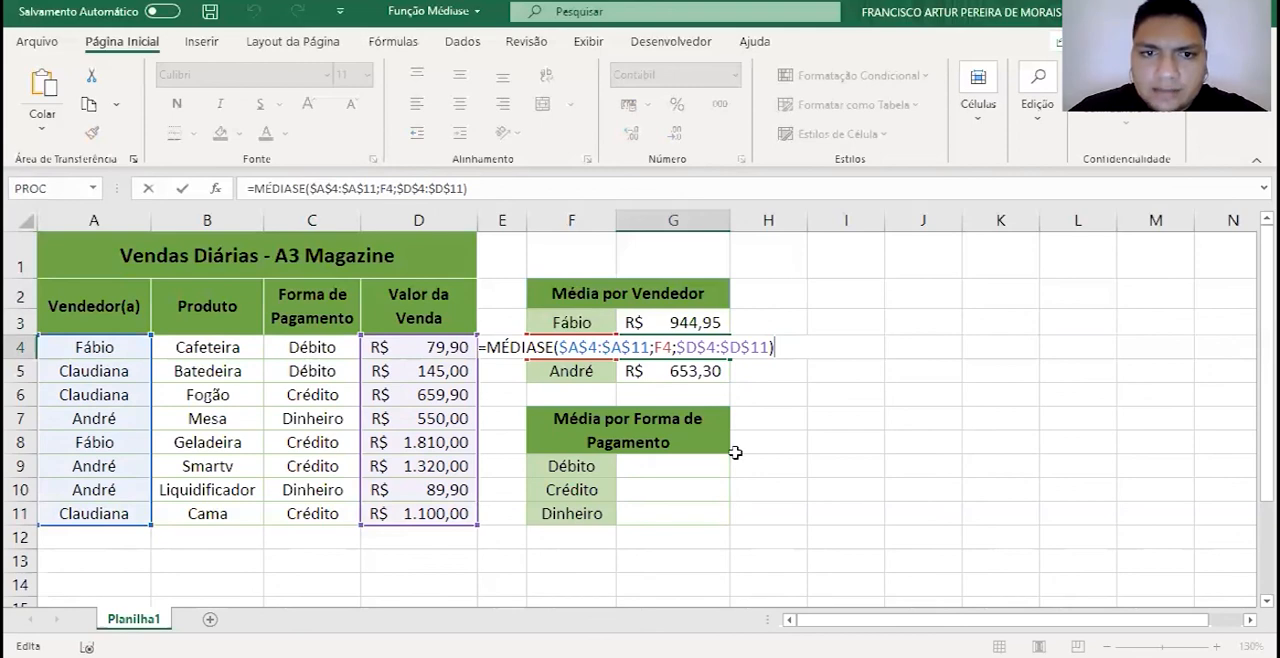
key("Return")
key("F2")
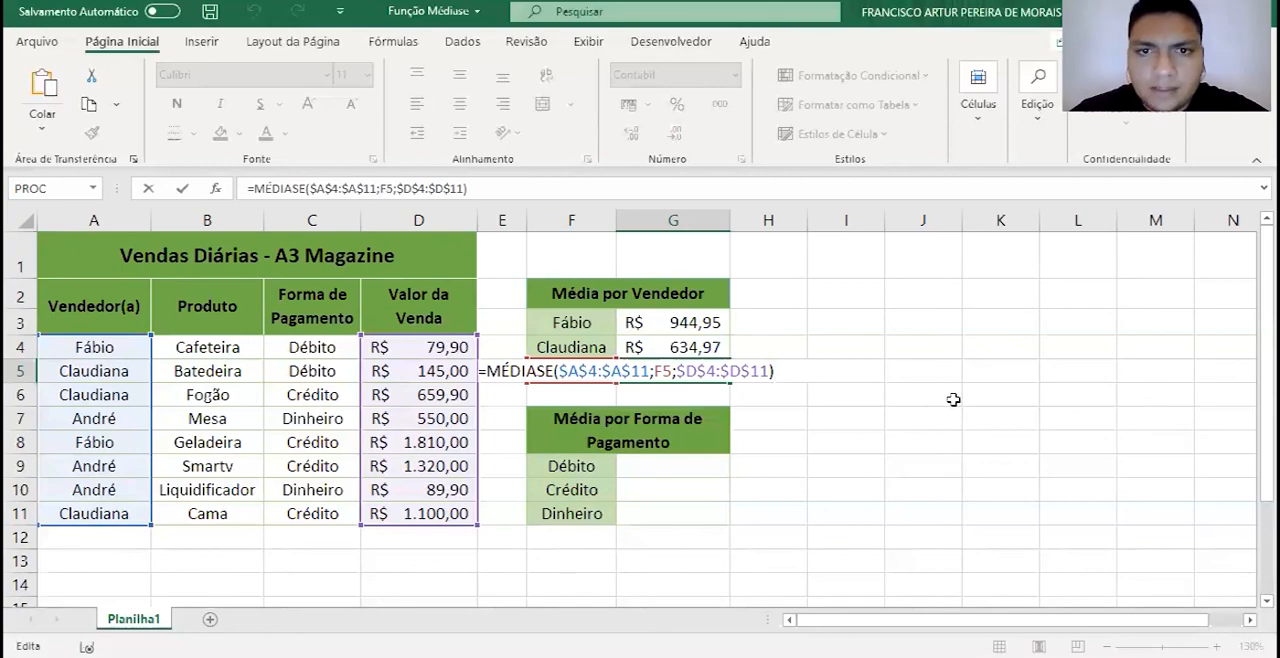
key("Return")
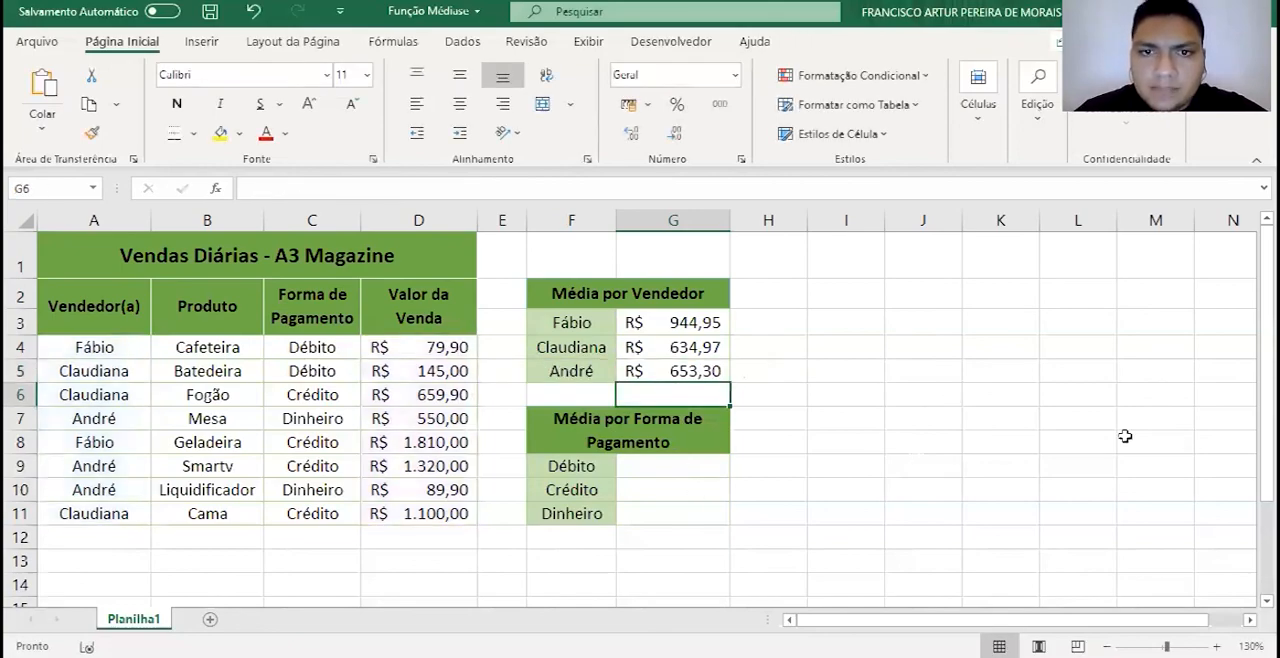
- Enter a MÉDIASE formula in G9 with range C4:C11, criterion F9 and averaging range D4:D11
key("Down")
key("Down")
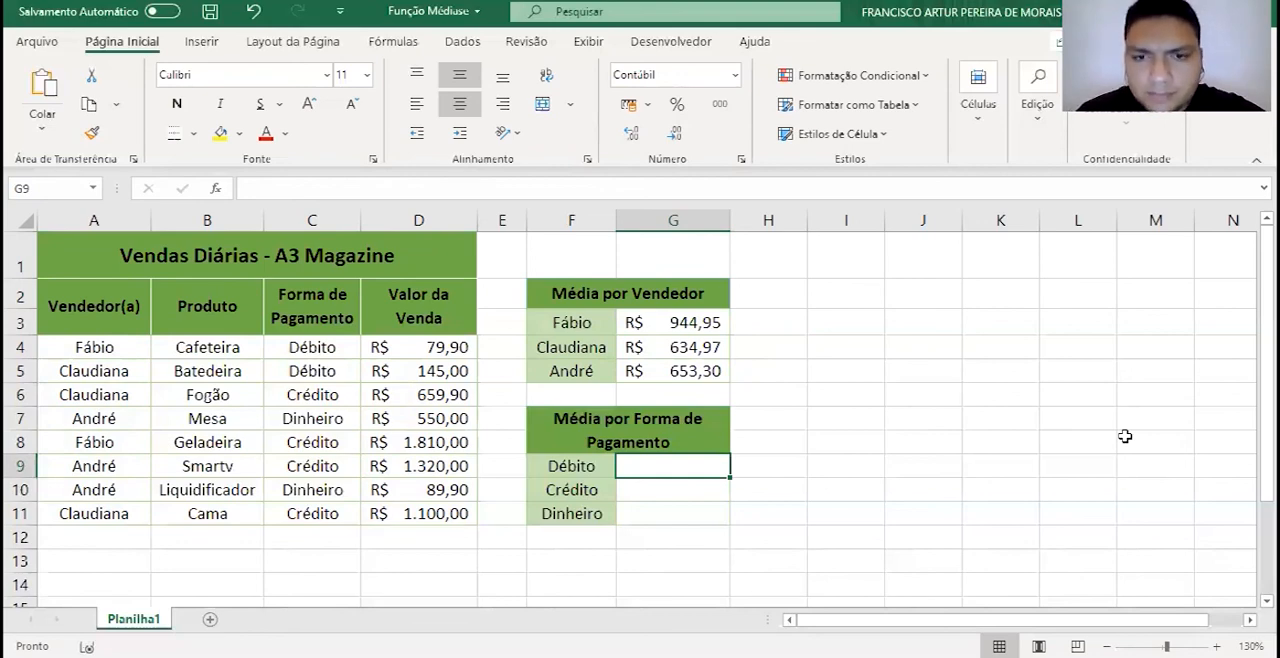
type("=médi")
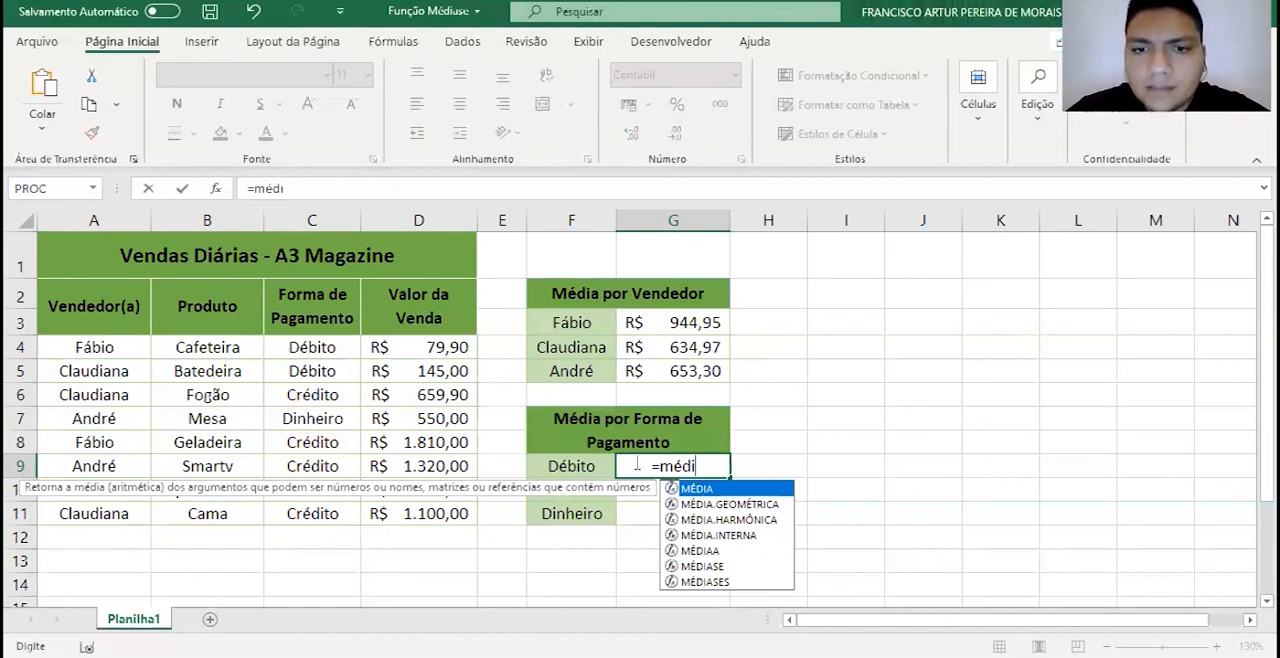
type("ase(")
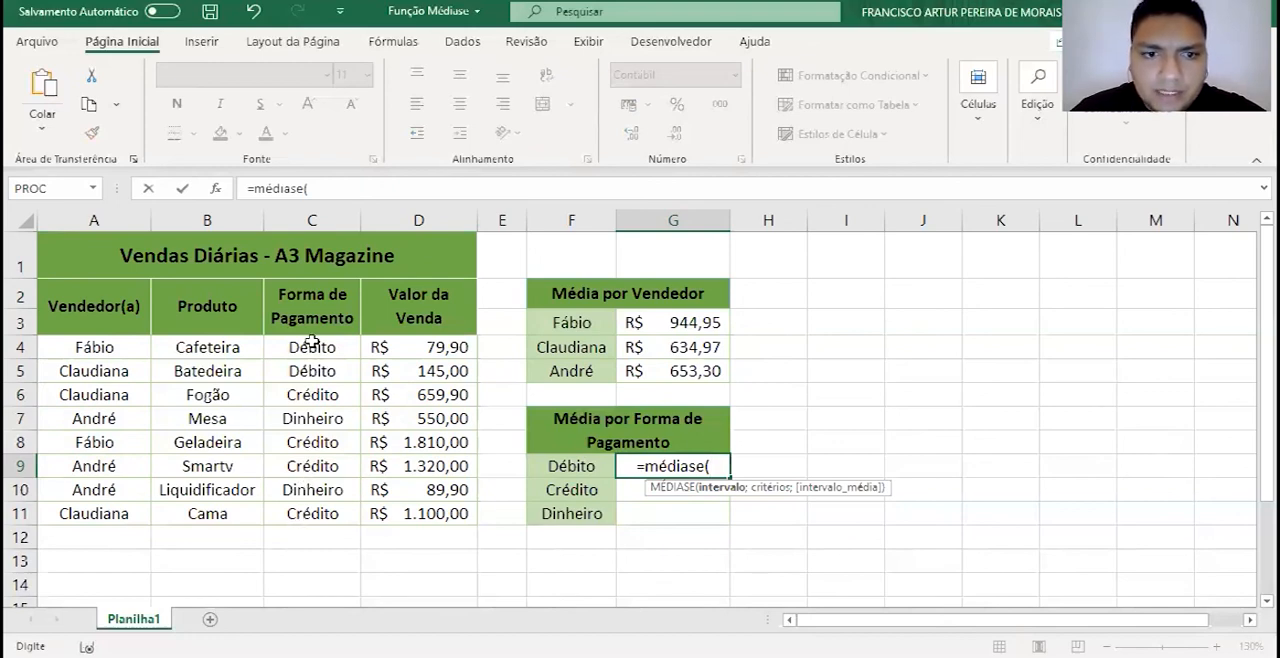
left_click_drag(312, 341, 312, 513)
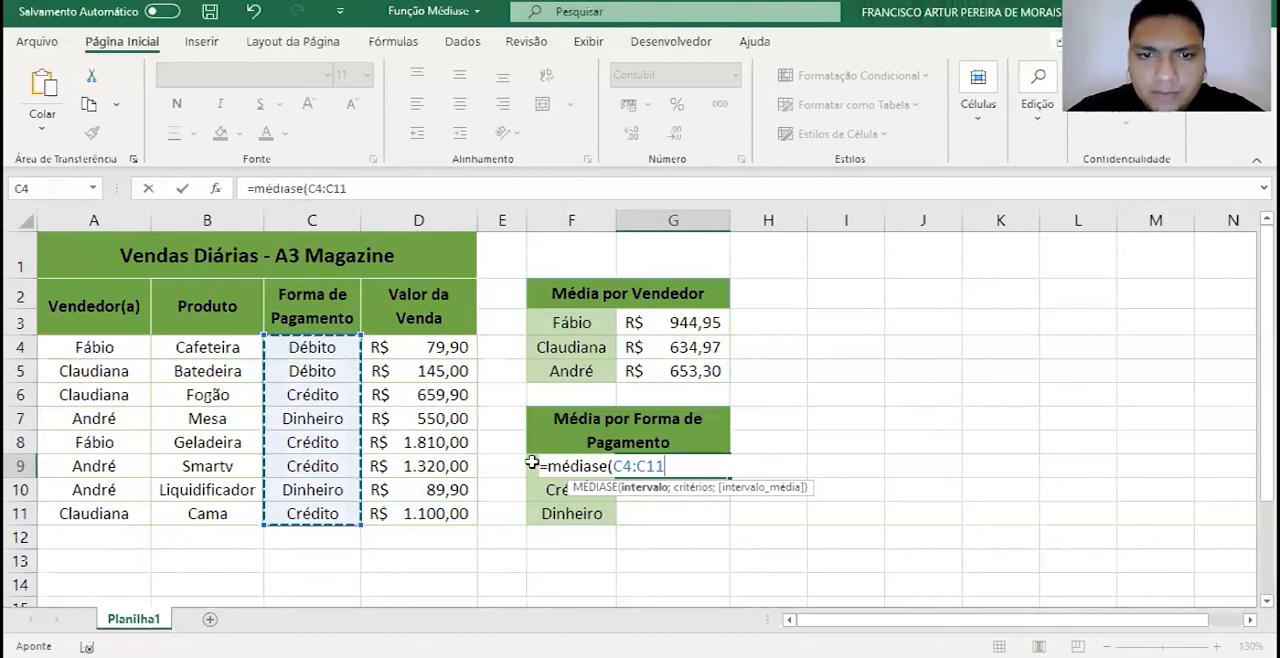
type(";")
key("Left")
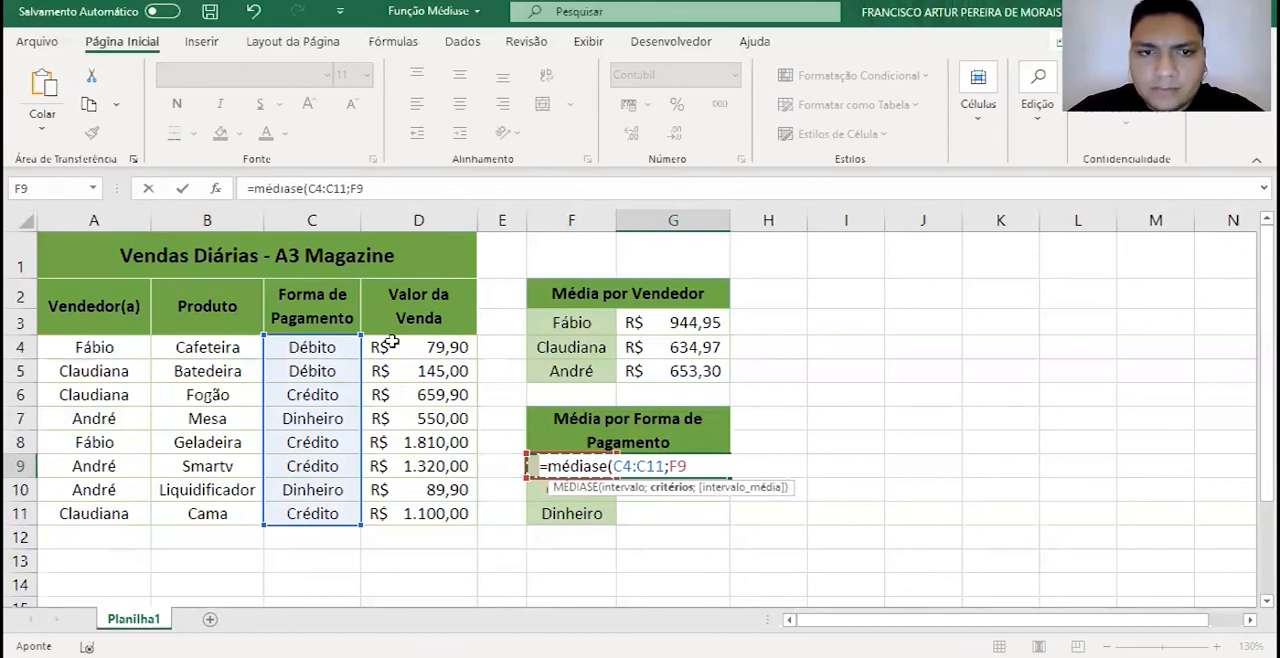
type(";")
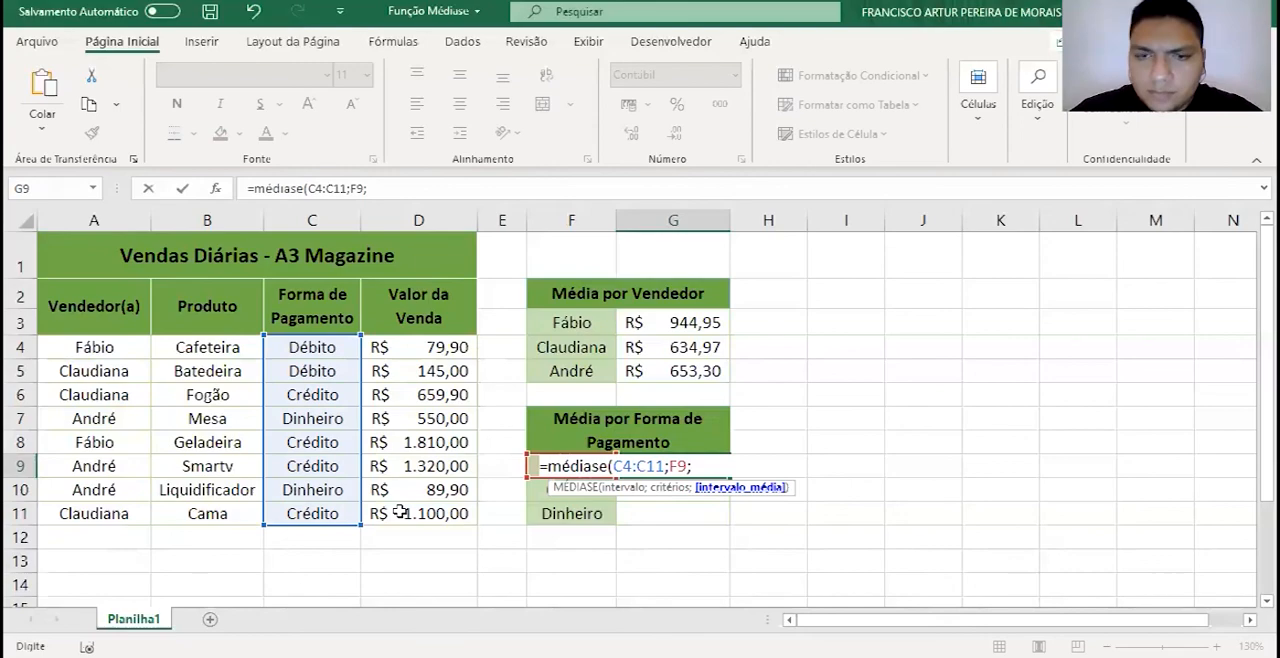
left_click_drag(419, 347, 398, 512)
type(")")
key("Return")
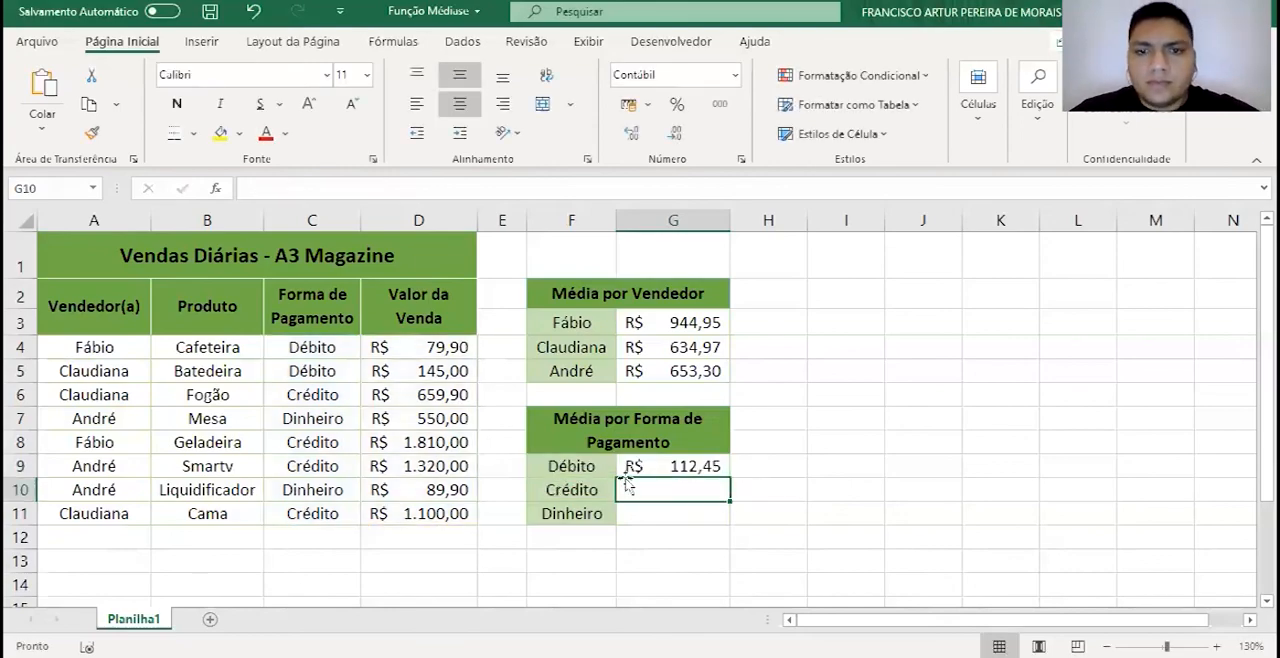
- Check the Débito average in G9 against the average of the two Débito sales in D4:D5
left_click(690, 467)
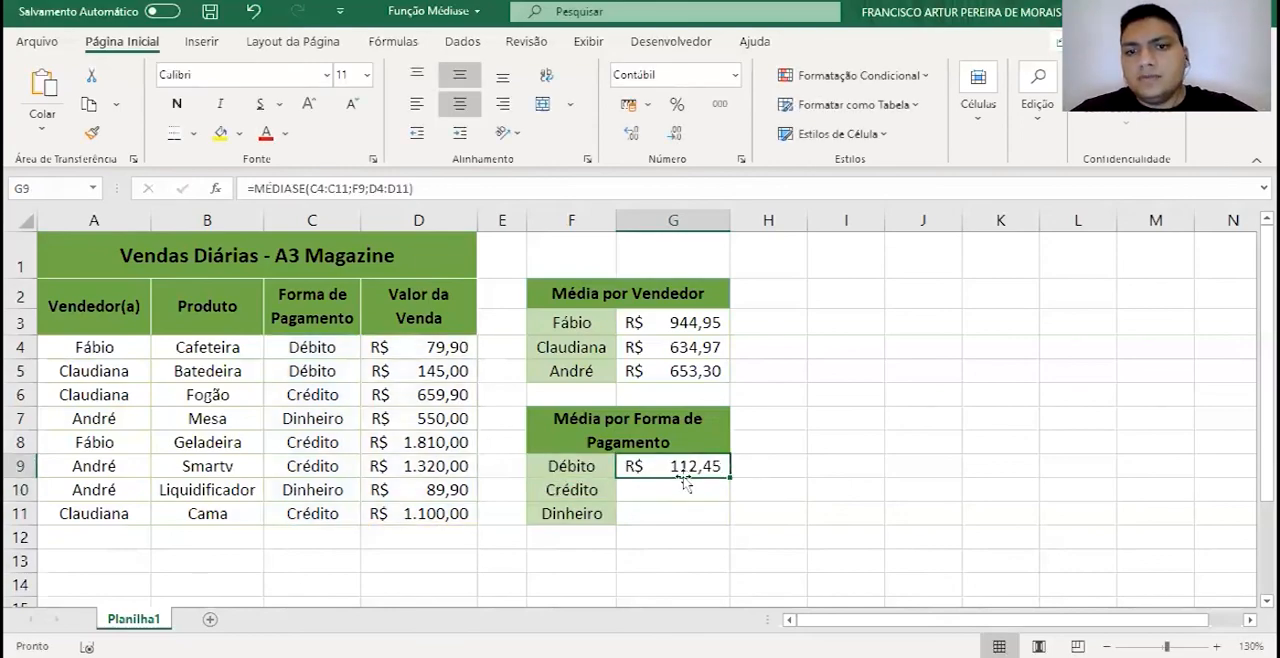
left_click_drag(440, 349, 440, 368)
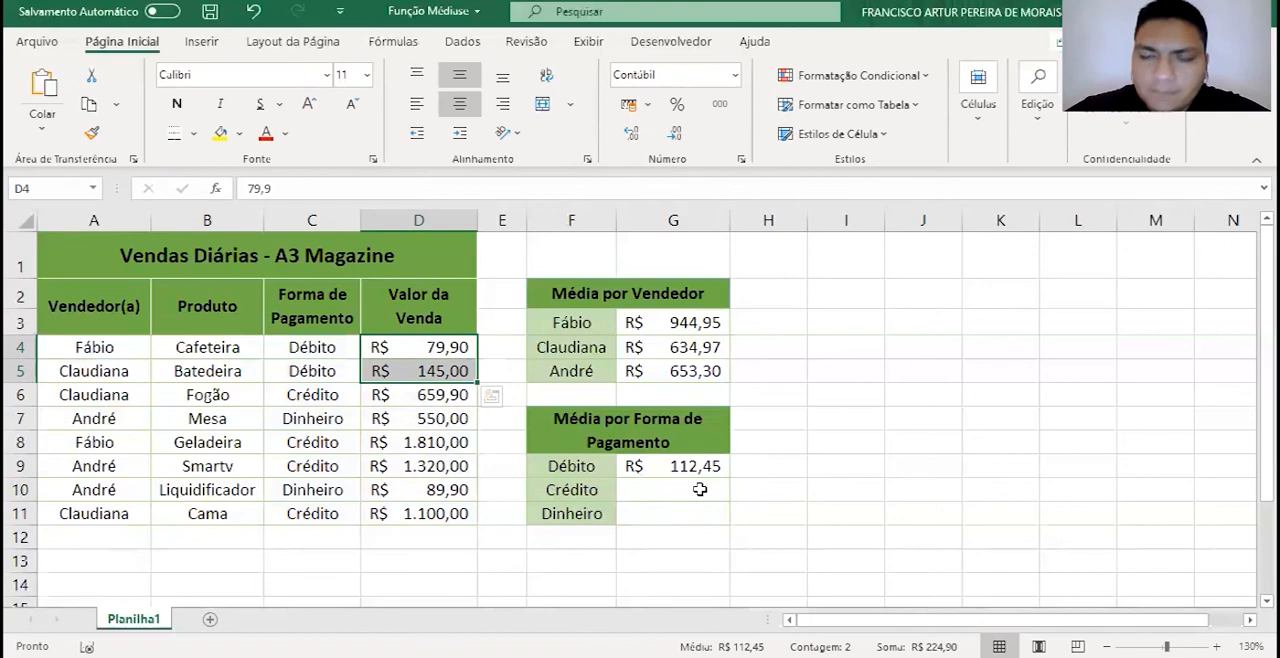
left_click(659, 488)
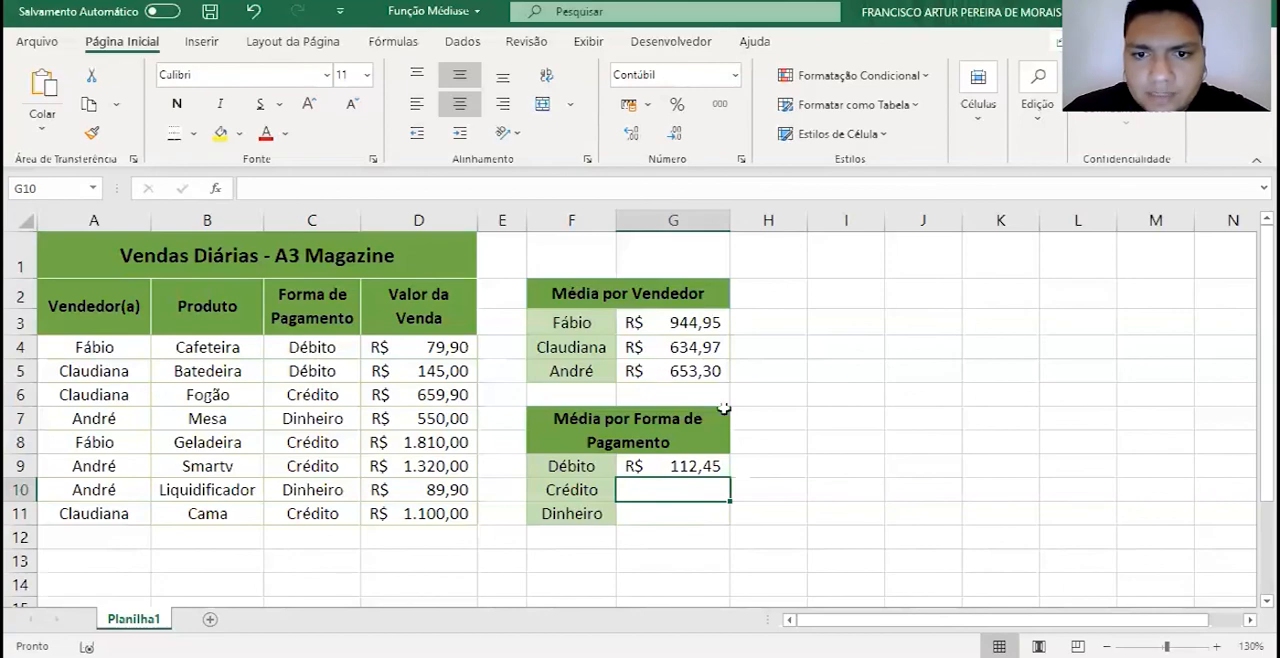
- Make the payment-method range in the G9 formula absolute as $C$4:$C$11
double_click(633, 466)
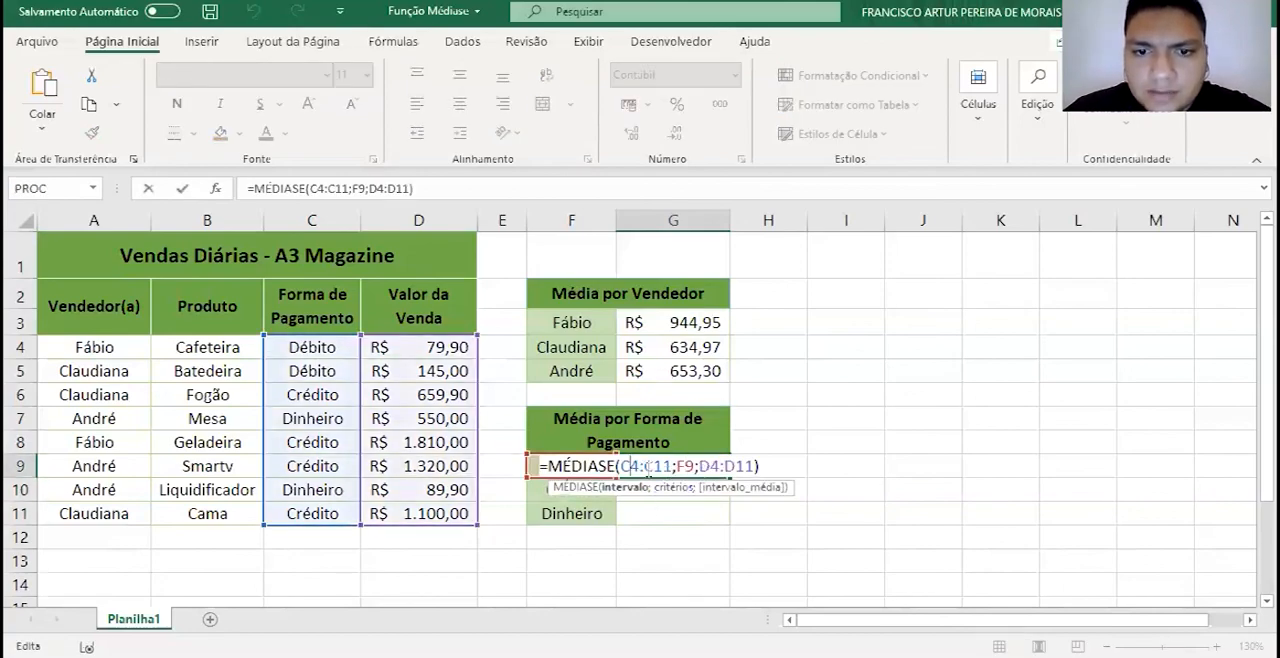
key("F4")
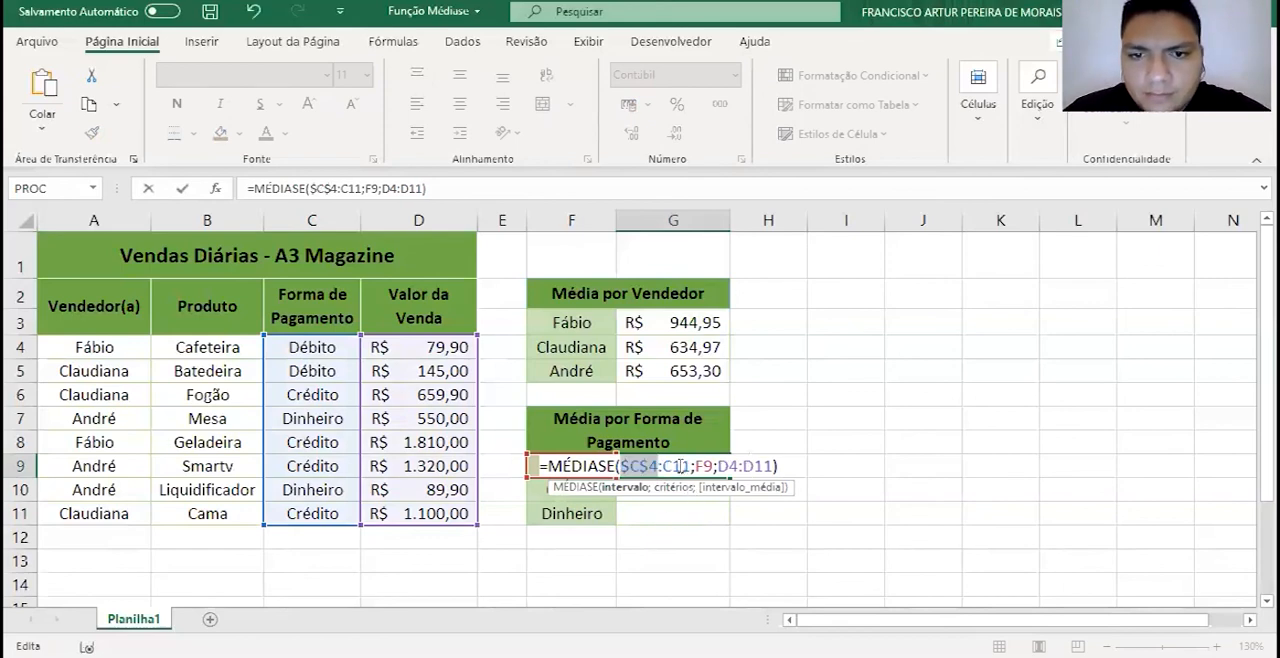
left_click(680, 466)
key("F4")
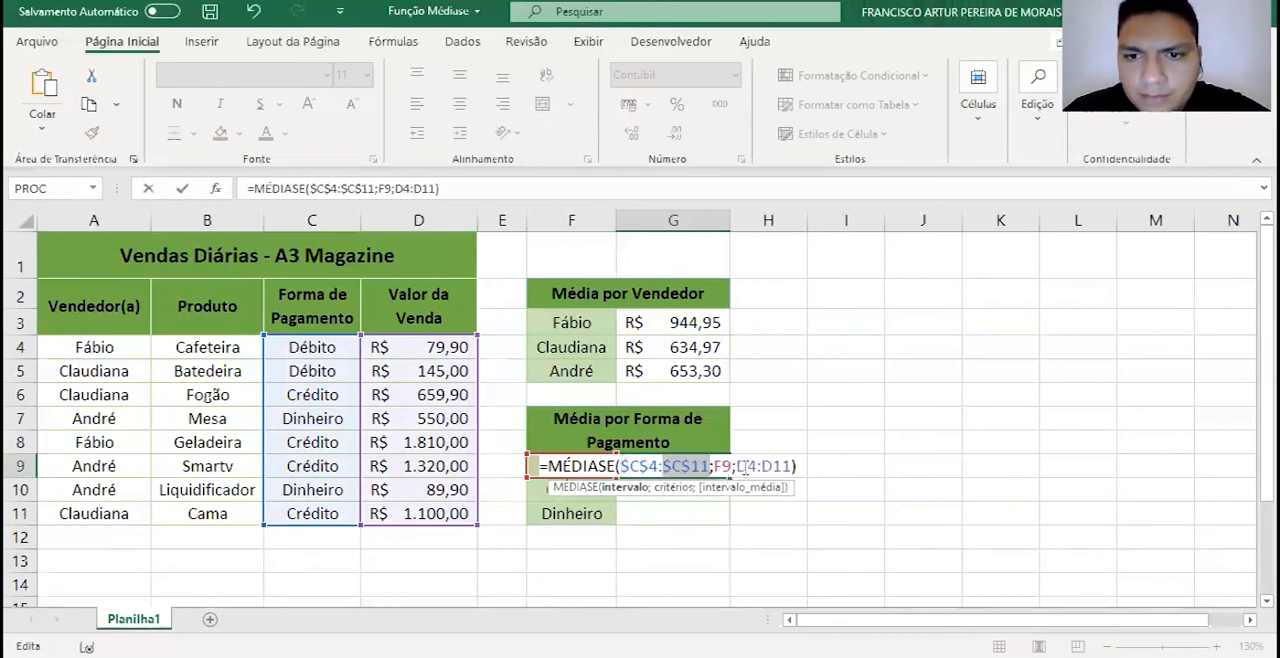
- Make the averaging range in the G9 formula absolute as $D$4:$D$11, and fill the formula down through G11
left_click(745, 467)
key("F4")
left_click(734, 471)
key("F4")
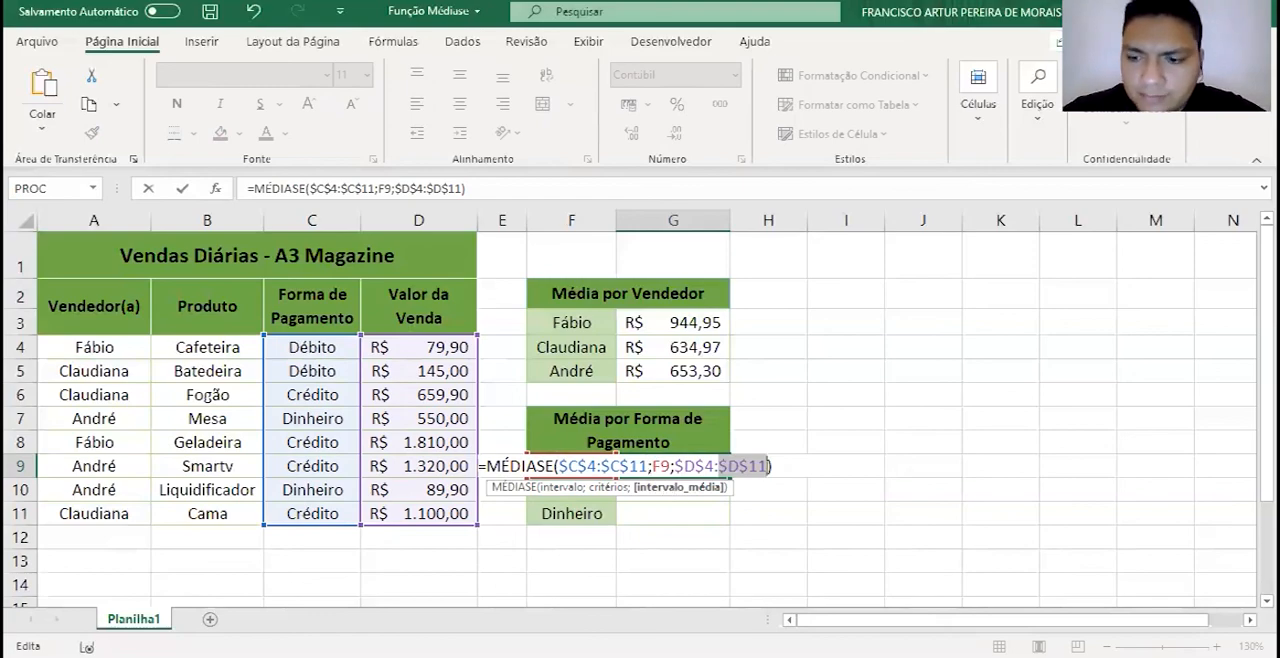
key("Return")
left_click(703, 460)
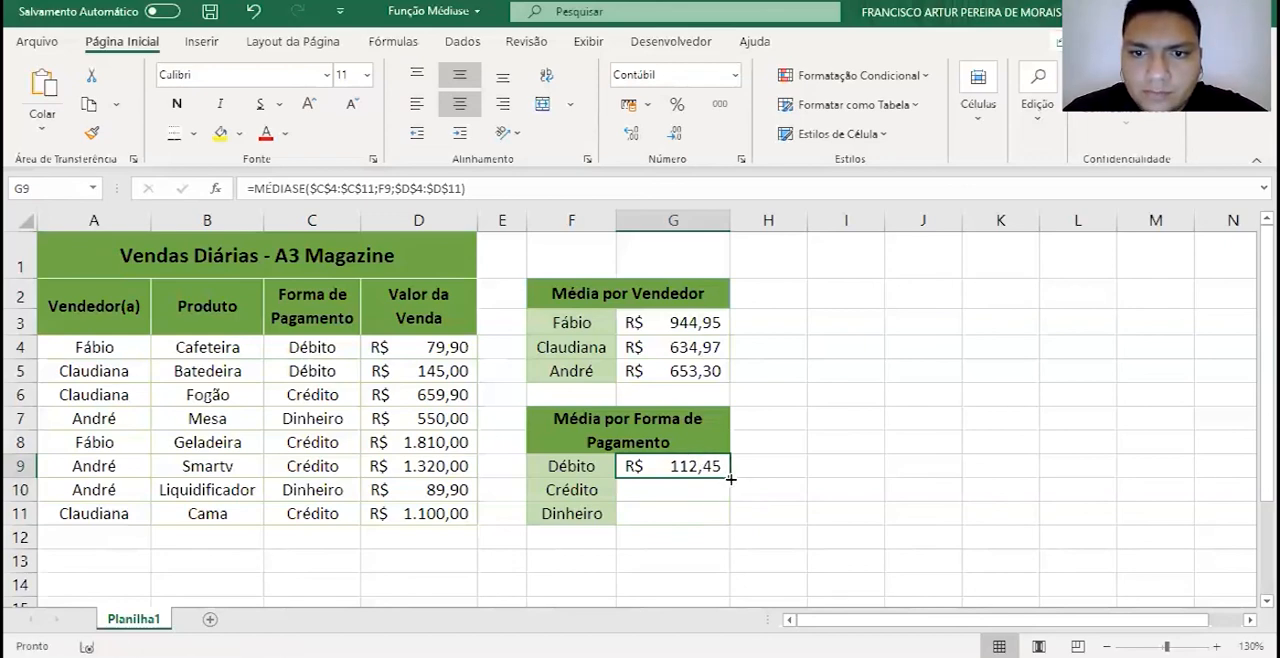
left_click_drag(730, 479, 730, 515)
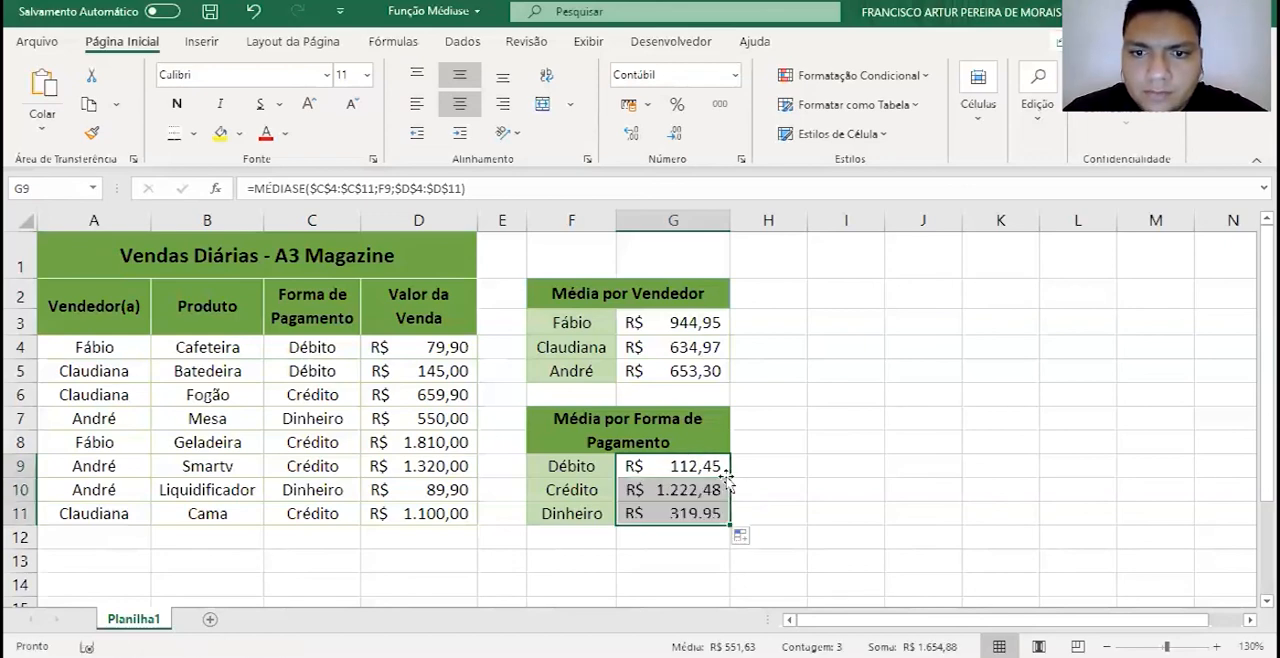
- Review the payment-method averages, checking the G10 formula and the fixed ranges and criterion cell in the G9 formula
left_click(640, 490)
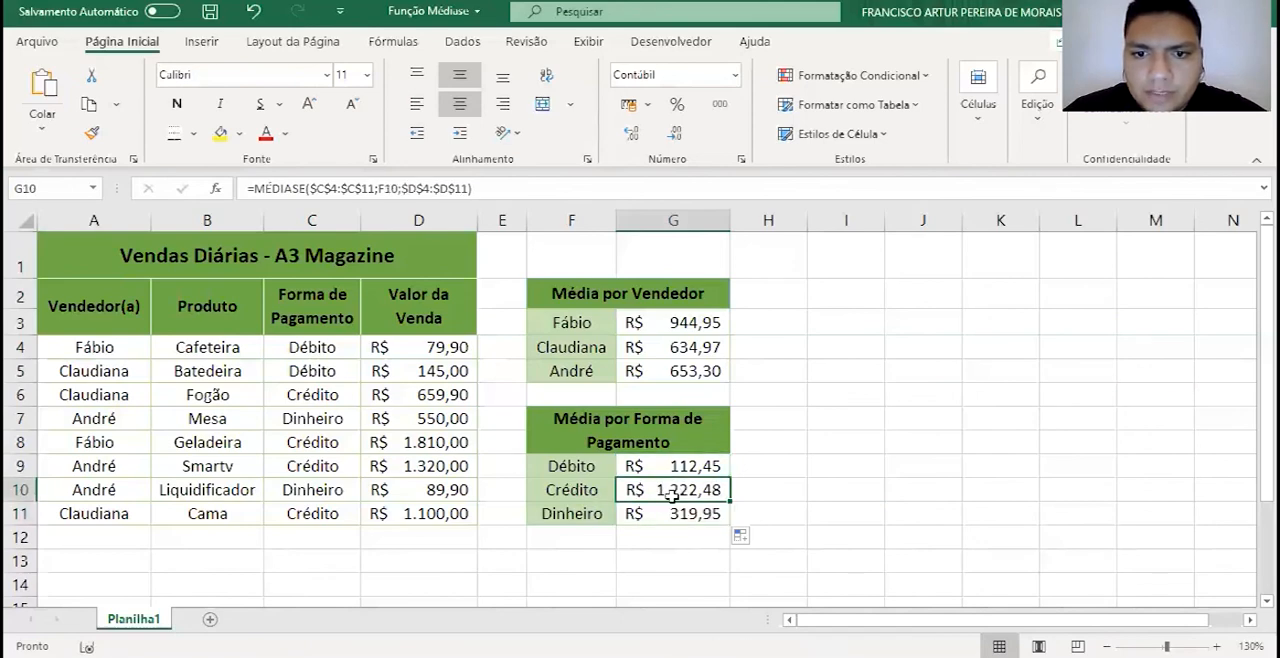
left_click(612, 520)
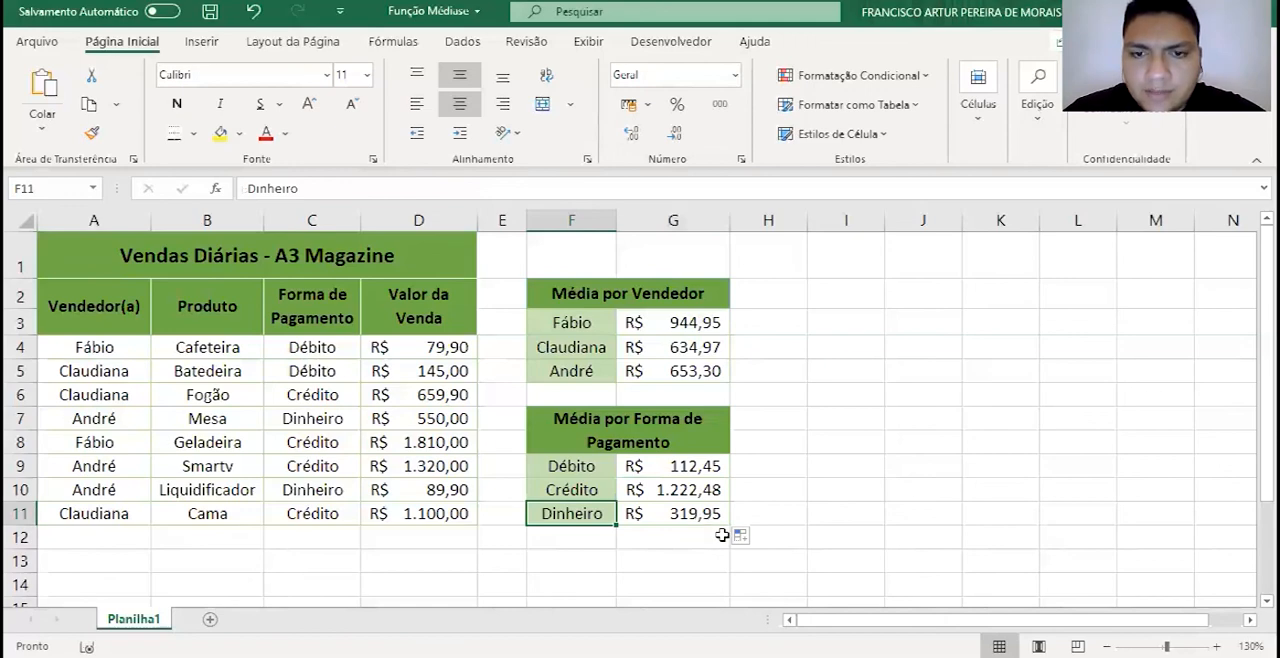
key("Up")
key("Right")
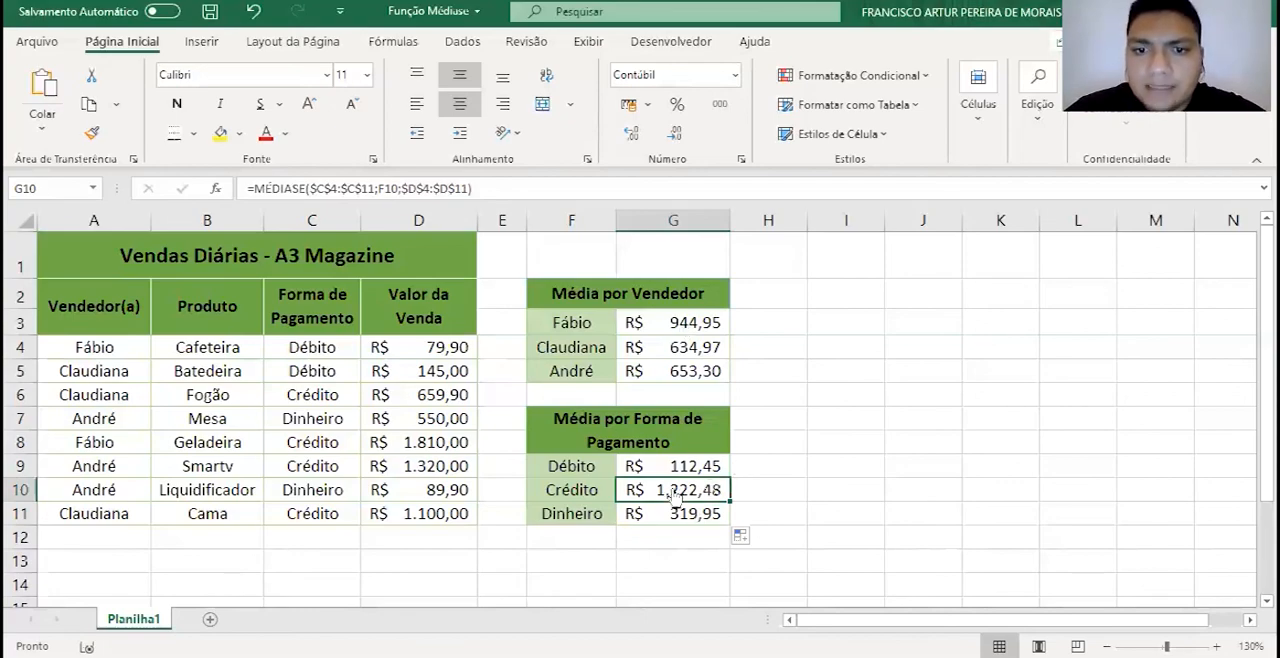
key("Up")
key("F2")
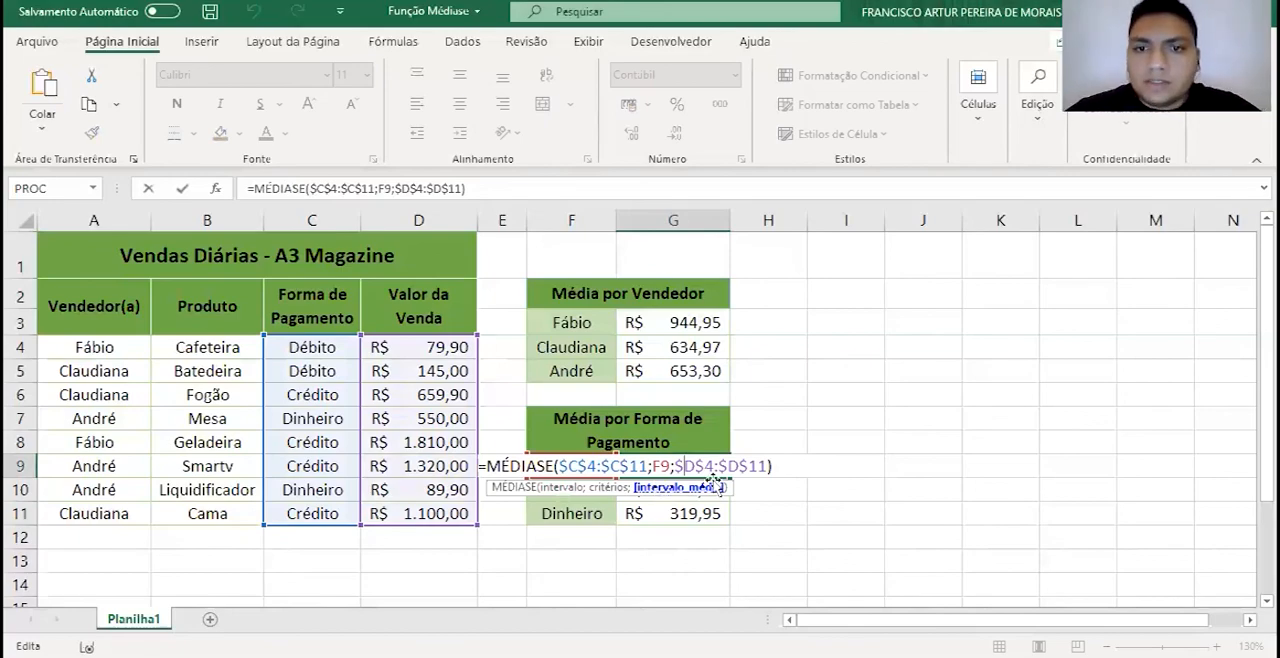
key("Return")
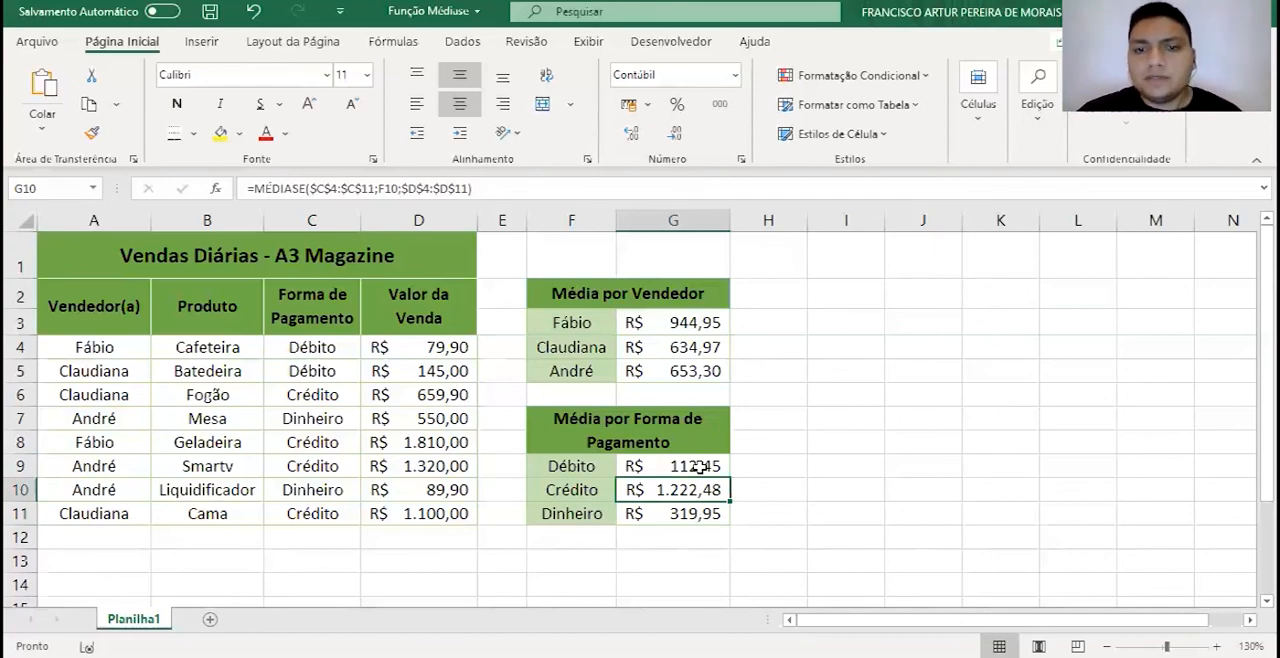
key("Up")
key("F2")
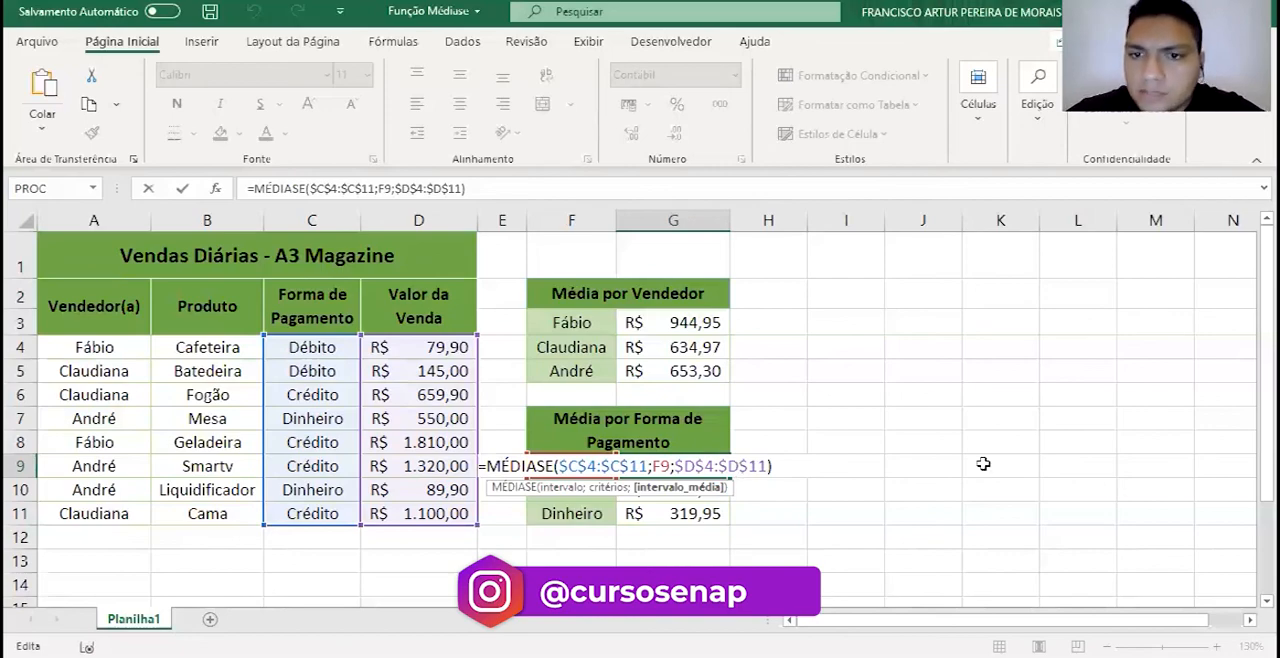
key("Return")
- Enter the label "vendas <400" in cell I6
left_click(848, 393)
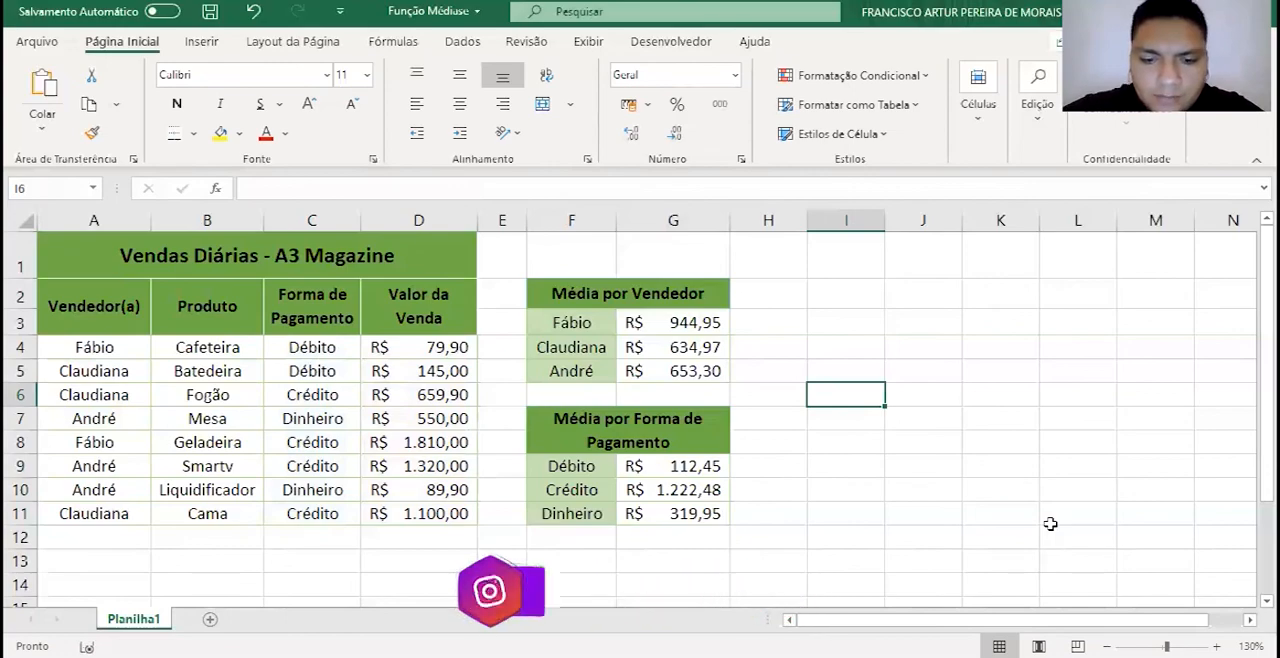
type("vendas")
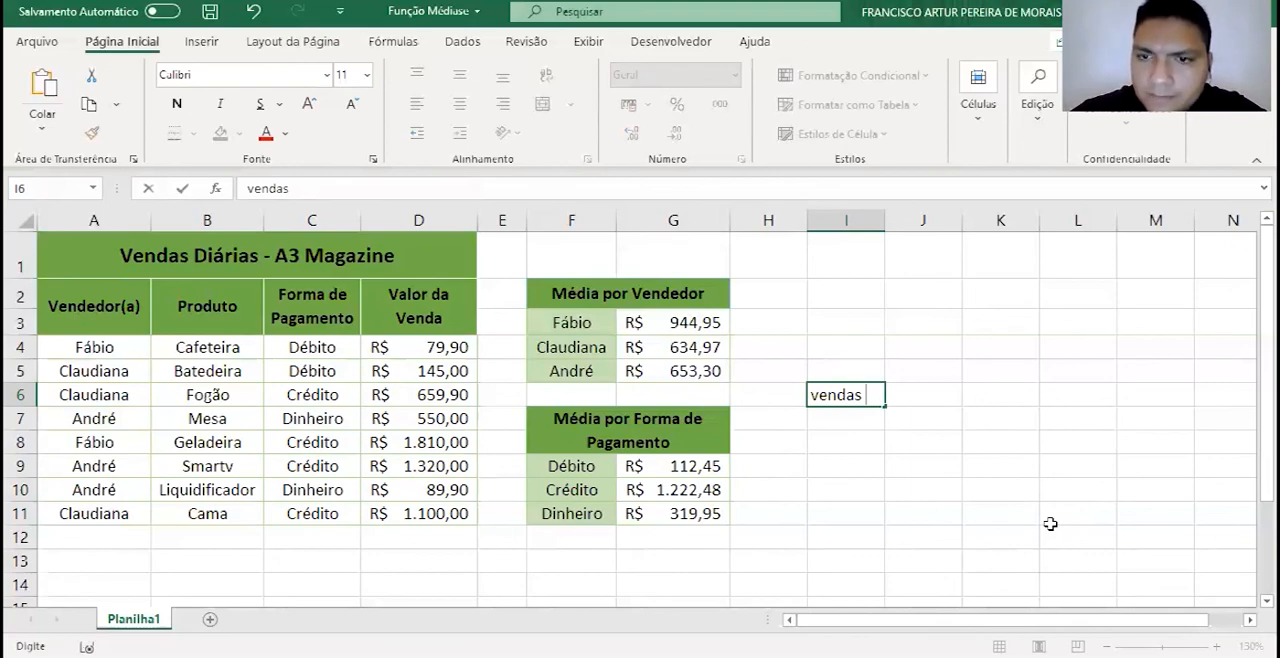
type("<")
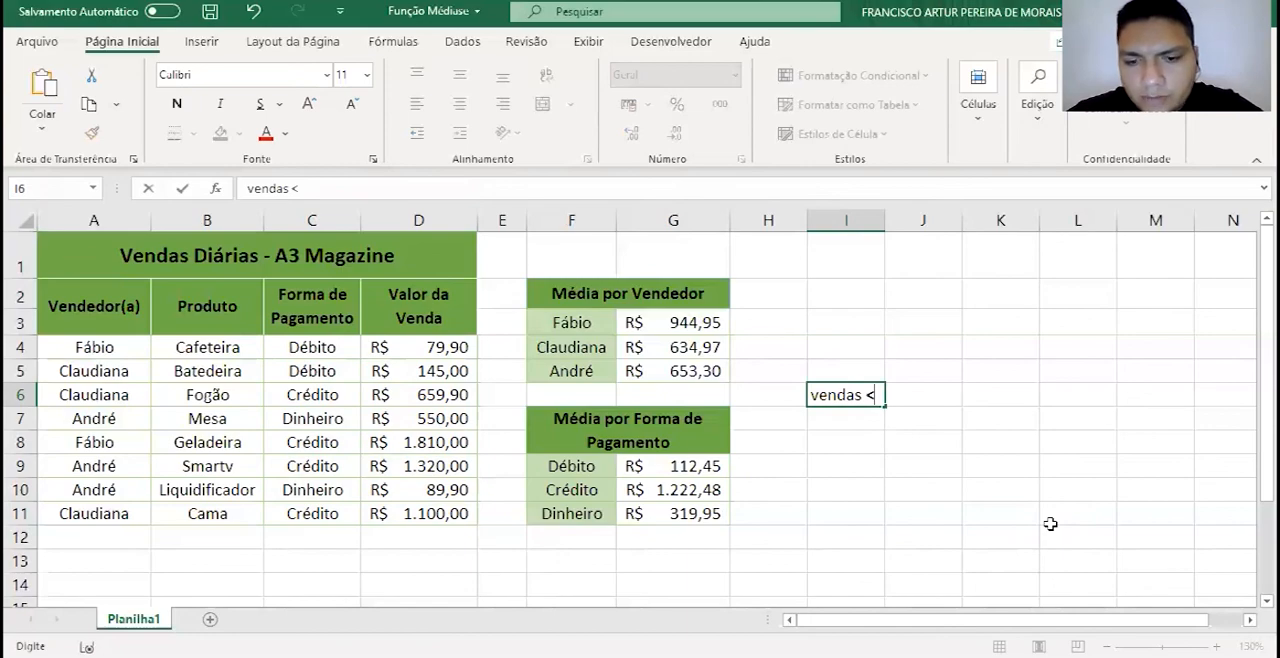
type("400")
key("Left")
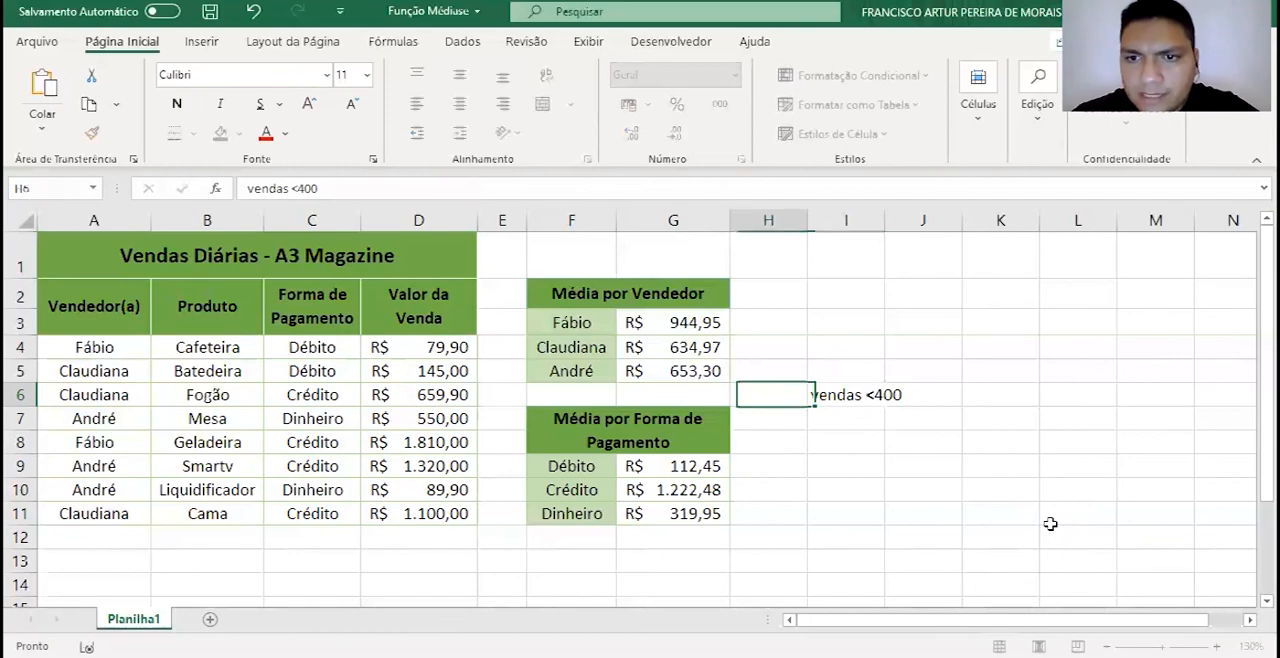
- Correct the I6 label to "vendas < 400" and fit the width of column I to it
key("Right")
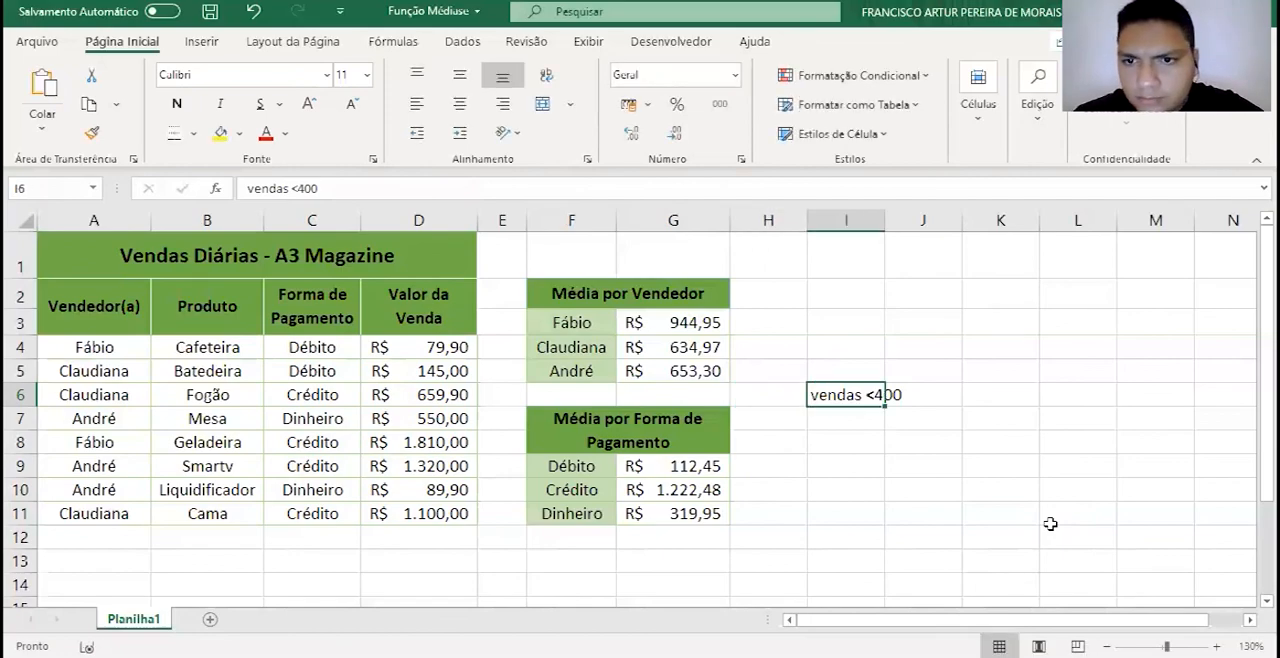
key("F2")
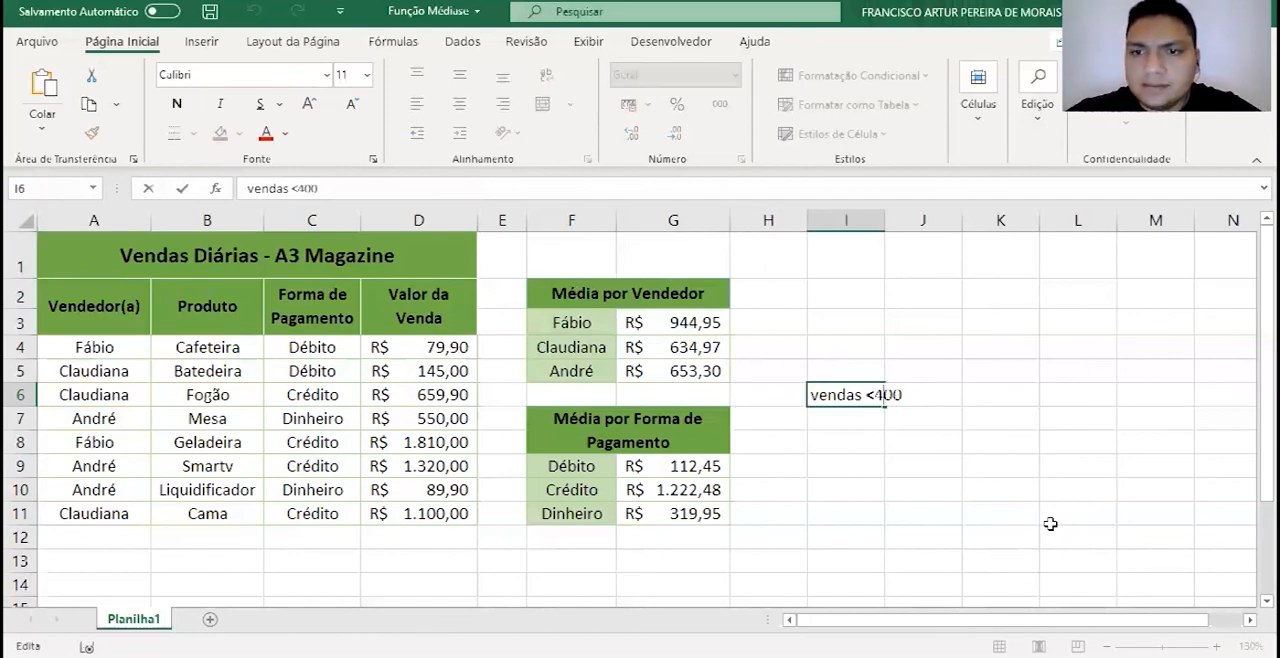
key("Return")
double_click(885, 220)
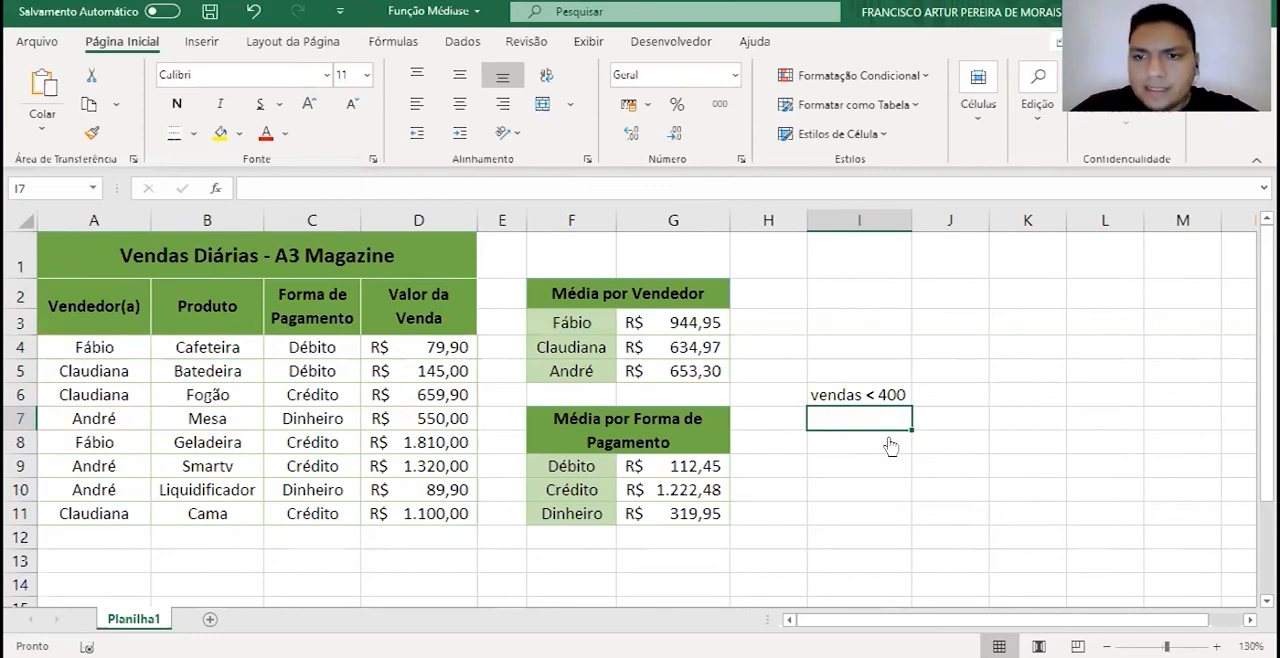
- Enter =MÉDIASE(D4:D11;"<400") in cell I7 and give the result the accounting number format in R$
type("=médiase(")
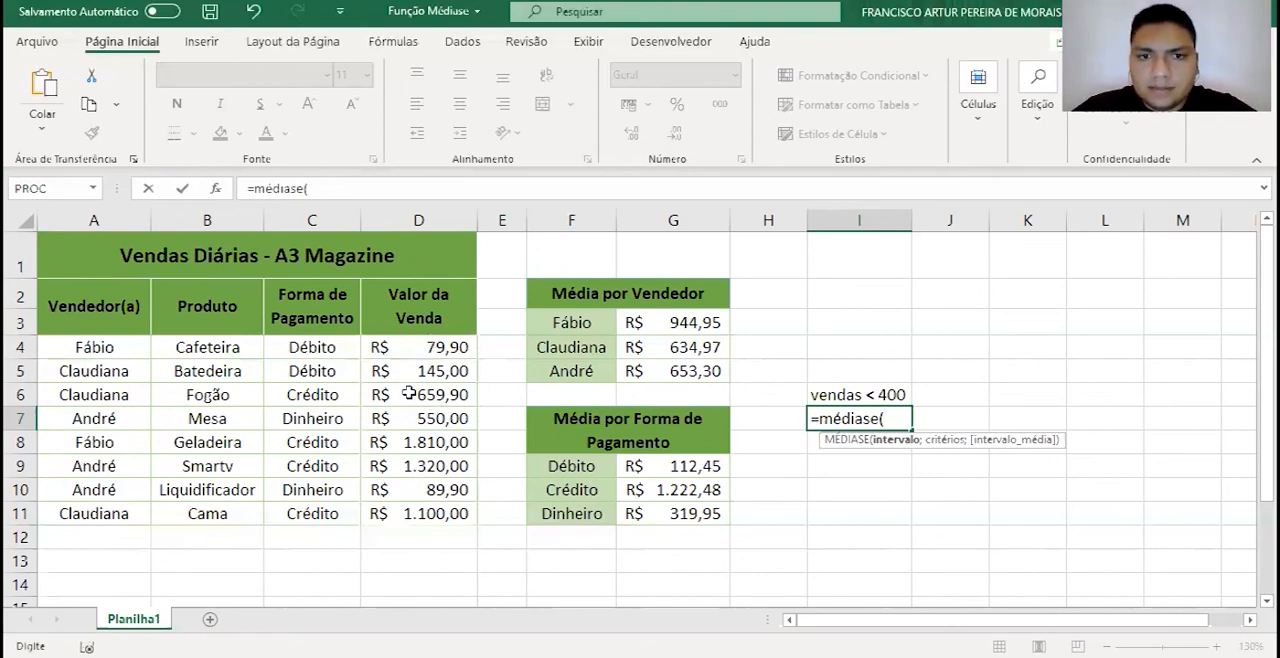
left_click_drag(420, 347, 420, 513)
type(";")
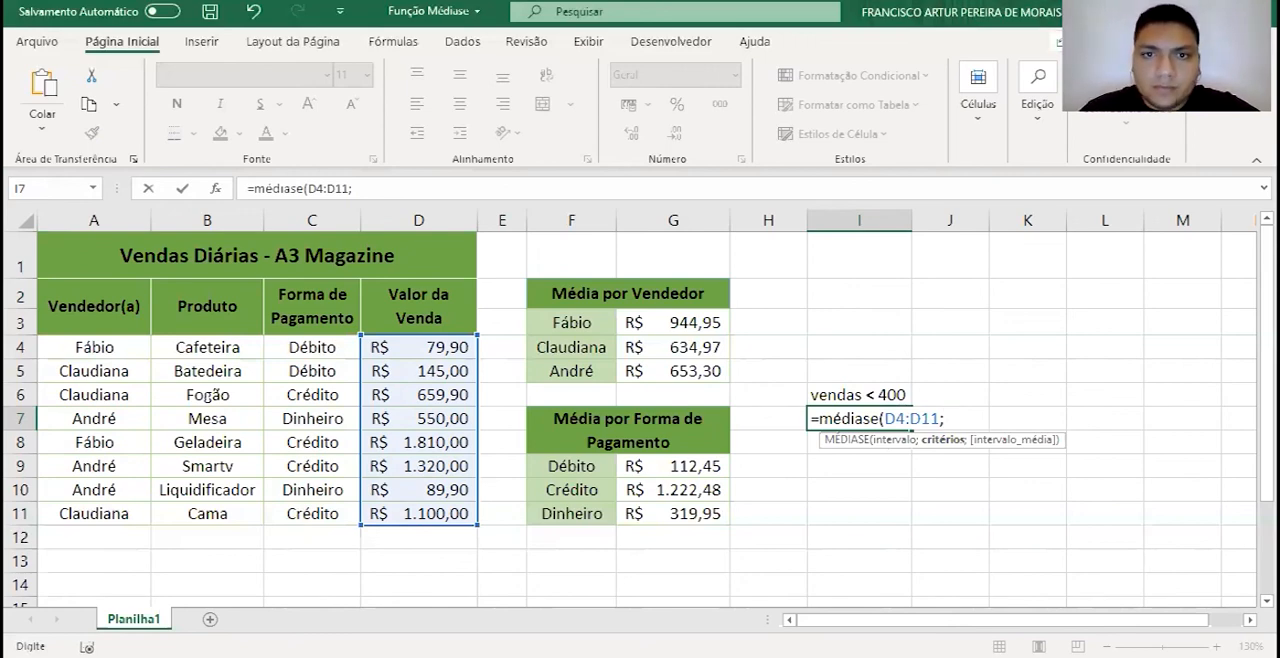
type("\"")
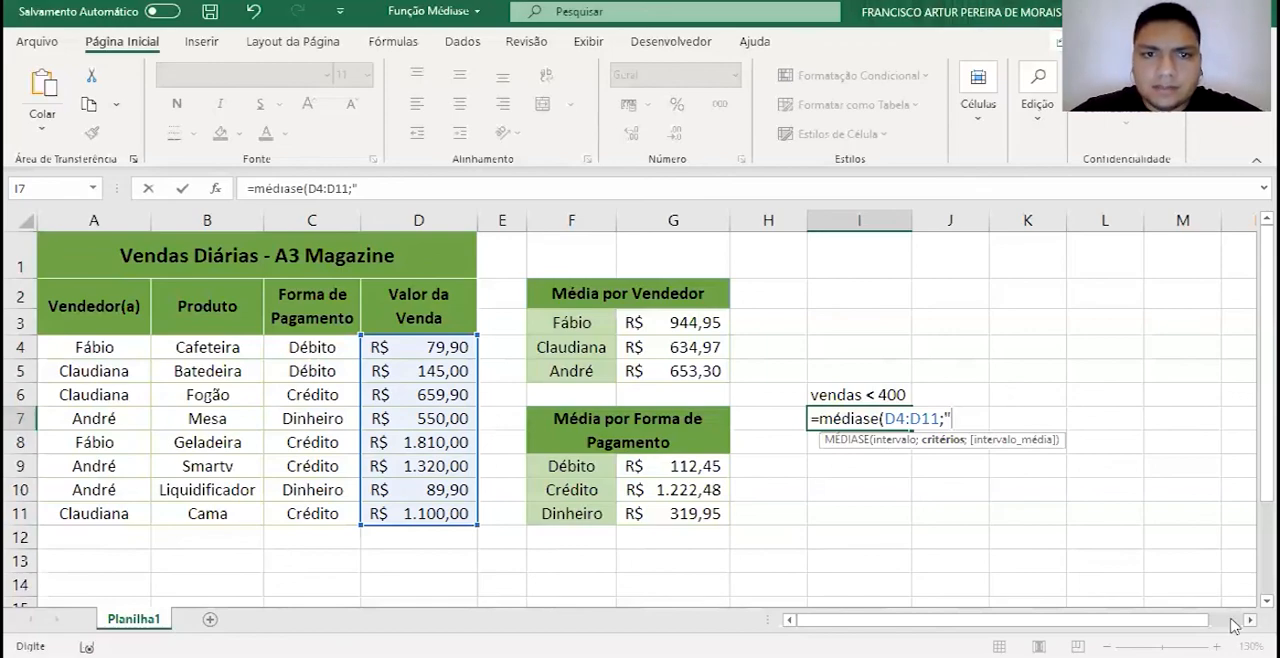
type("<")
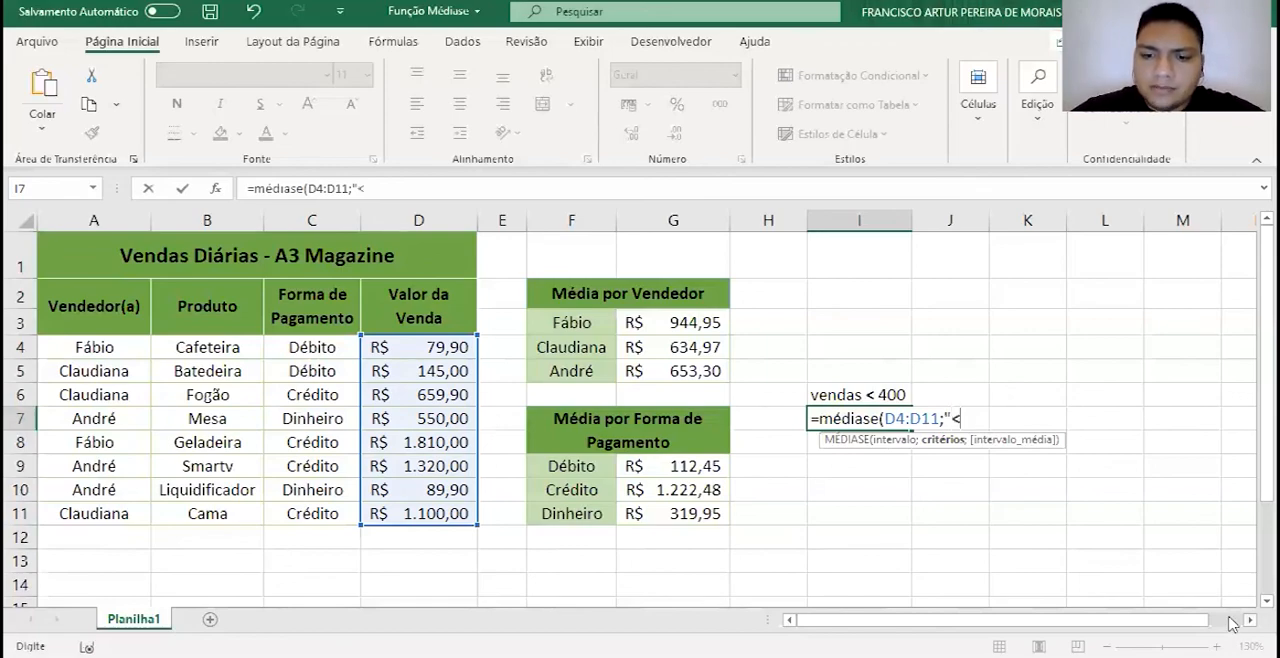
type("400")
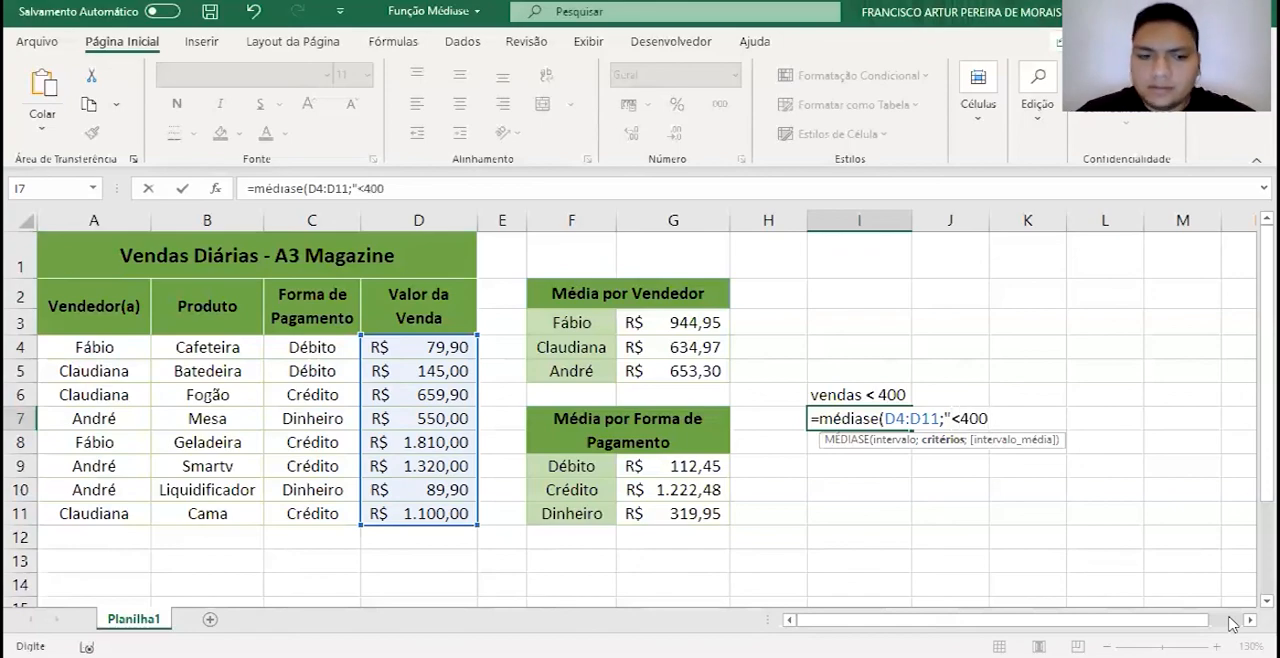
type("\"")
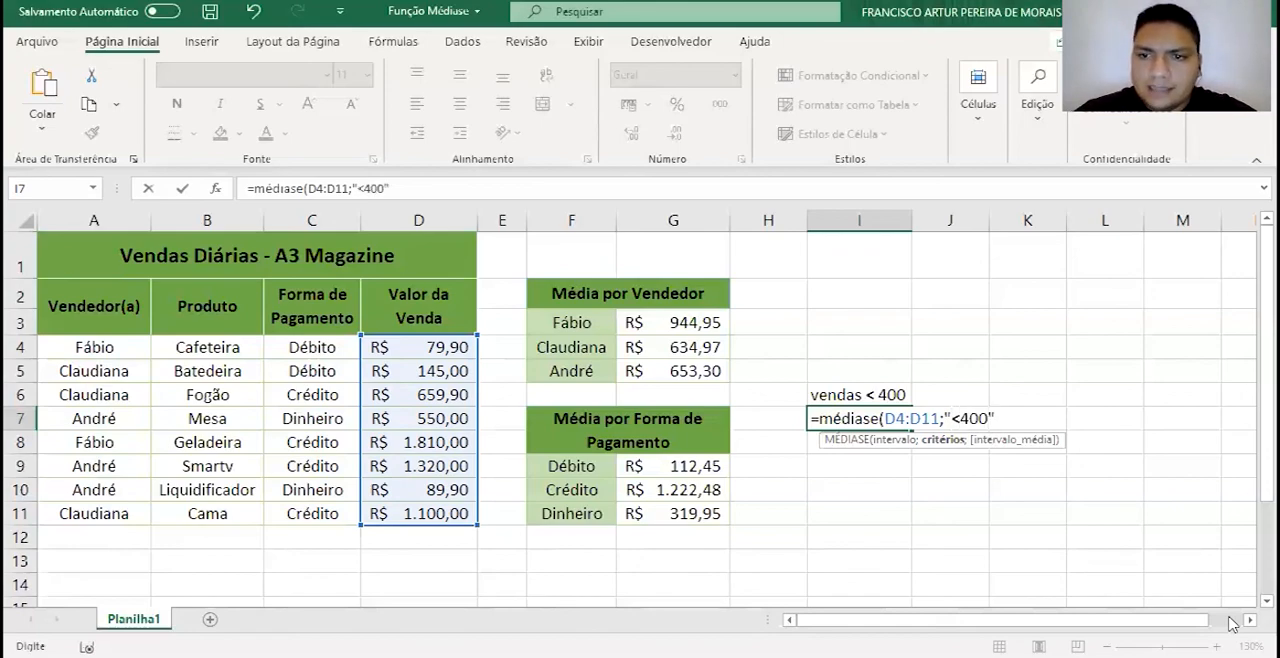
type(")")
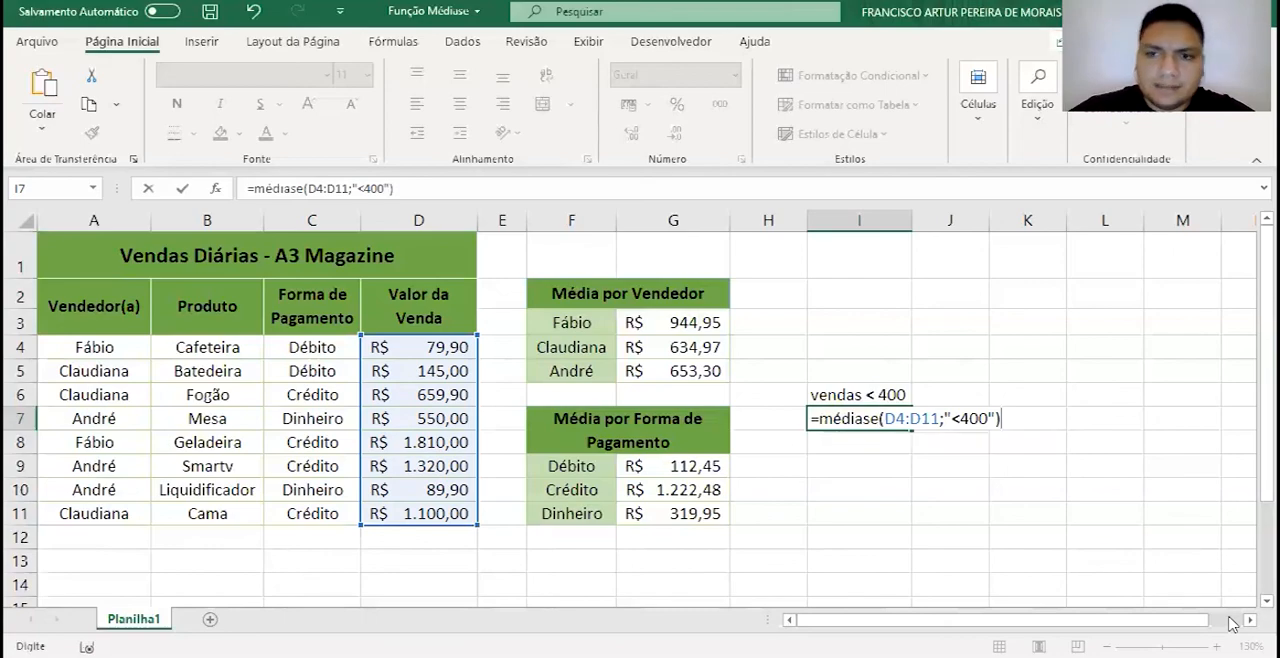
key("Return")
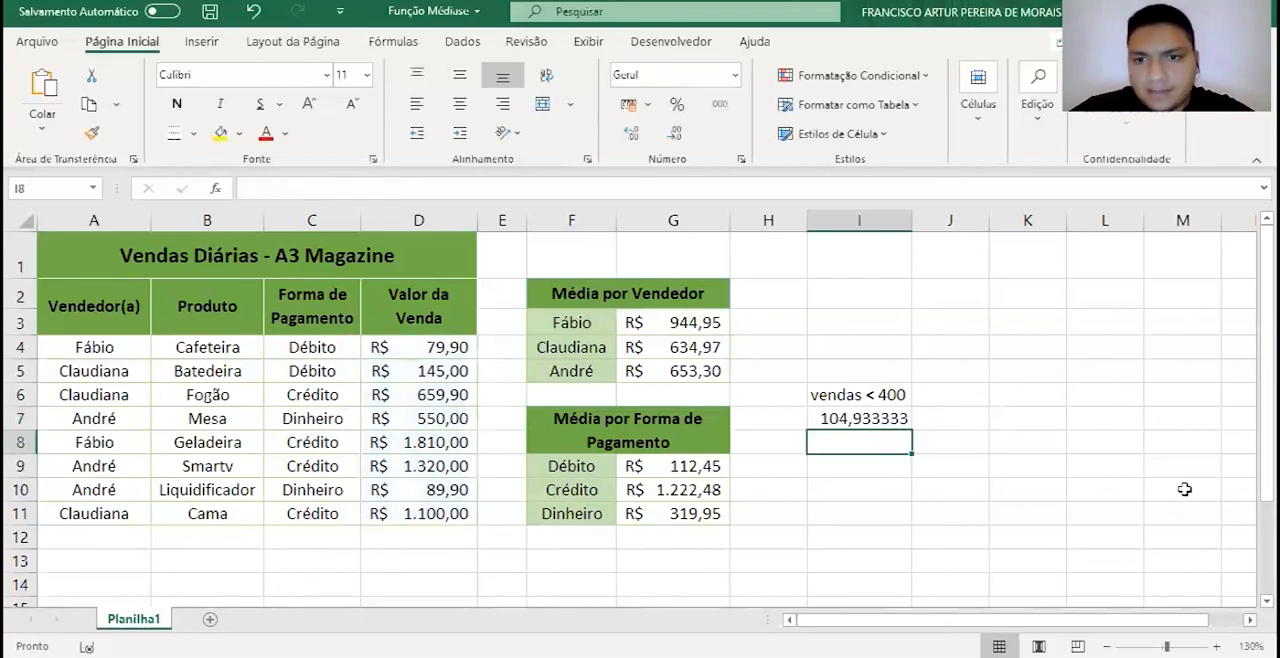
left_click(889, 418)
left_click(628, 104)
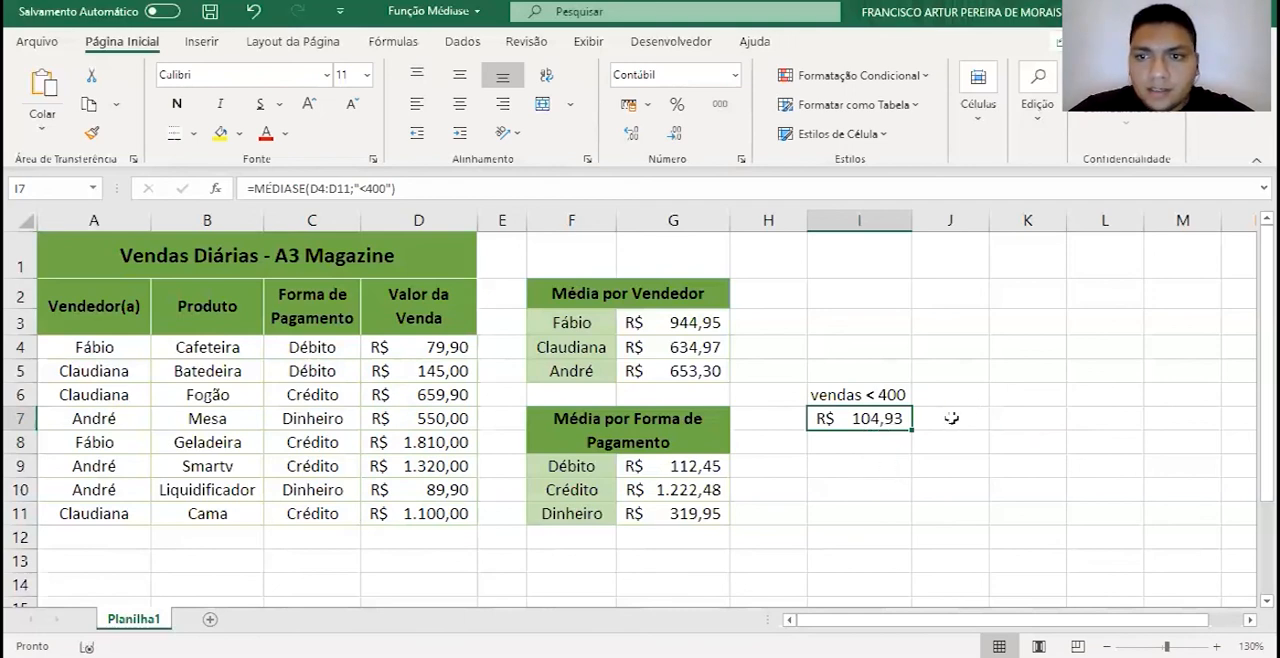
- Copy the I7 average formula to I8 and adjust the copy's range back to D4:D11
key("ctrl+c")
left_click(886, 446)
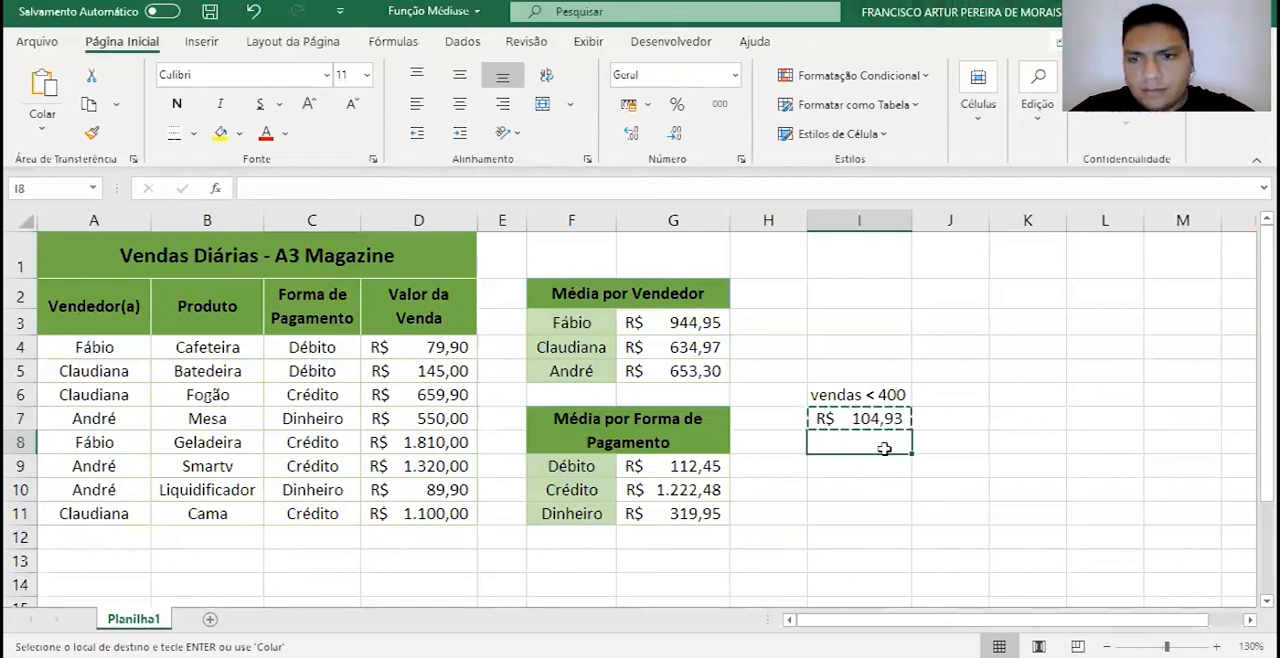
key("ctrl+v")
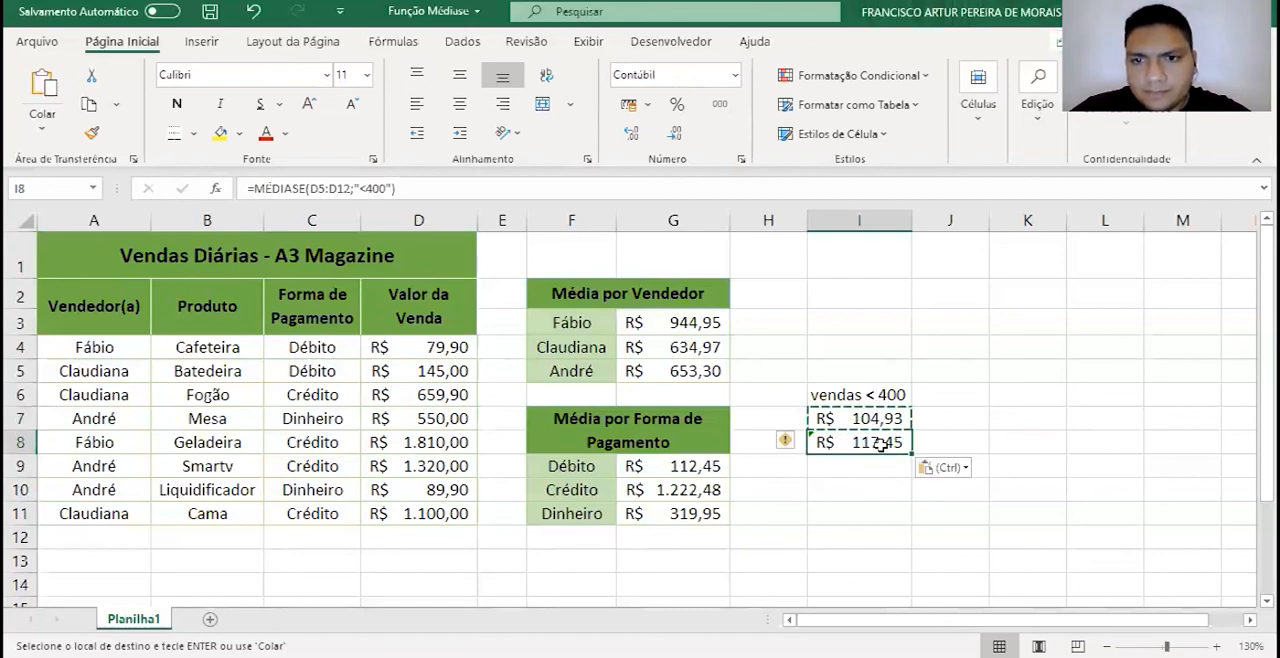
key("F2")
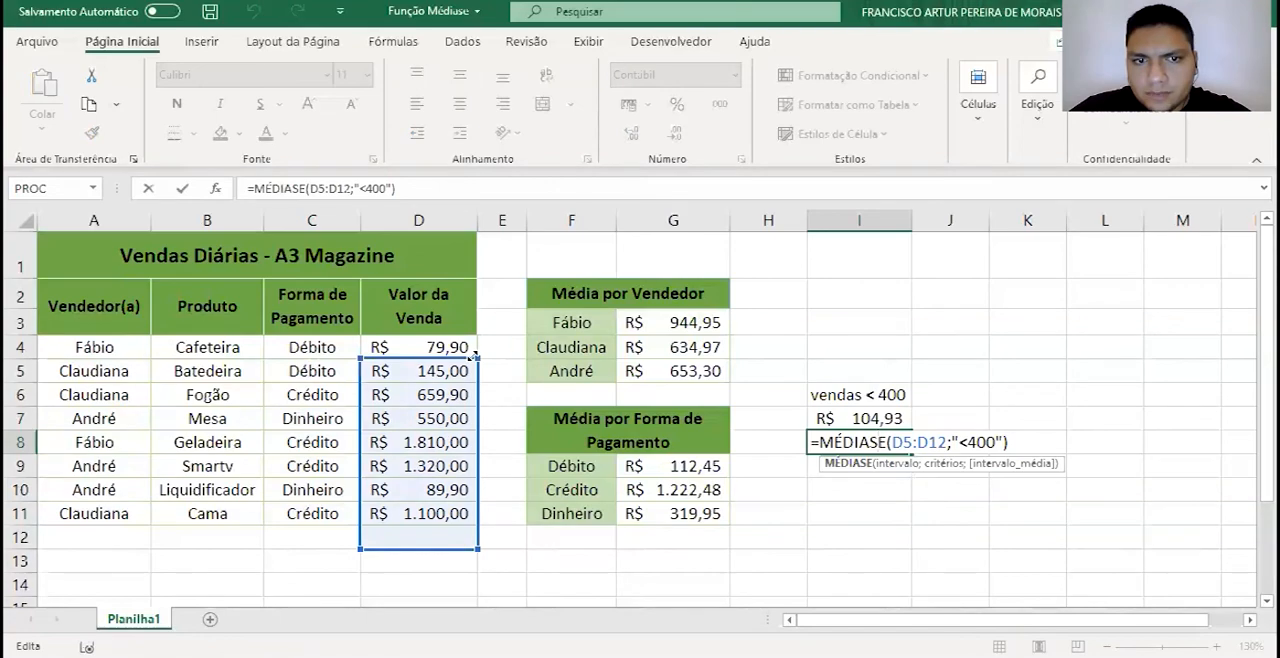
left_click_drag(477, 359, 474, 343)
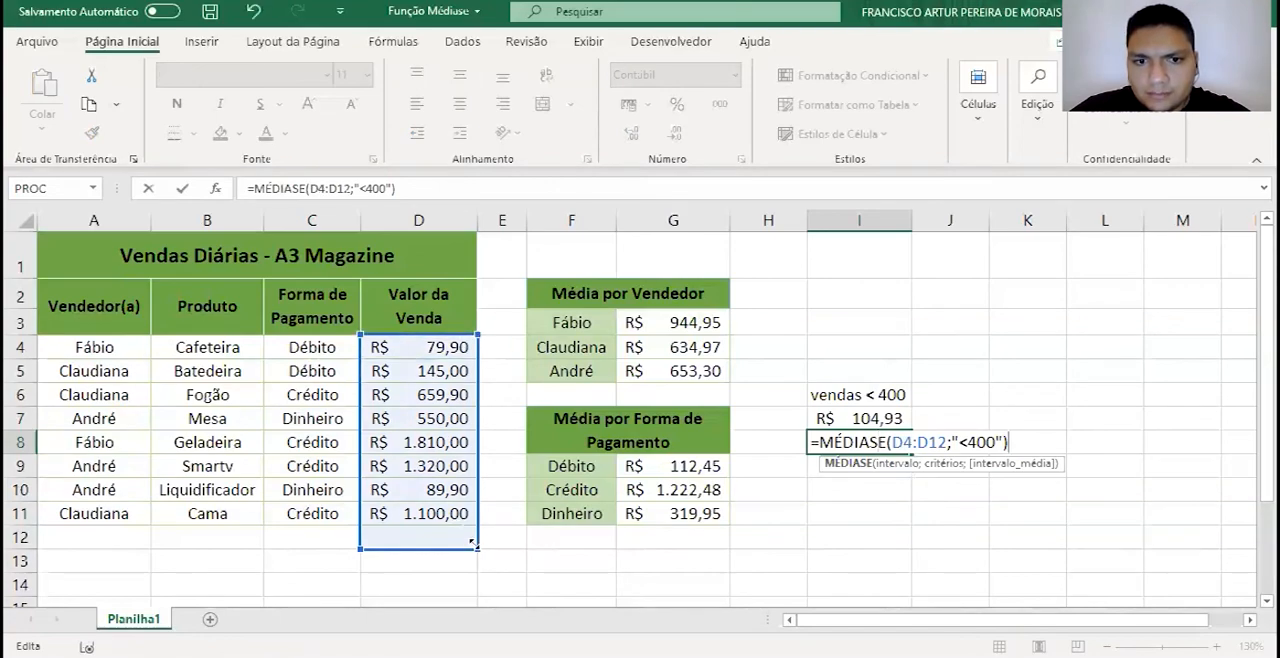
left_click_drag(477, 548, 479, 521)
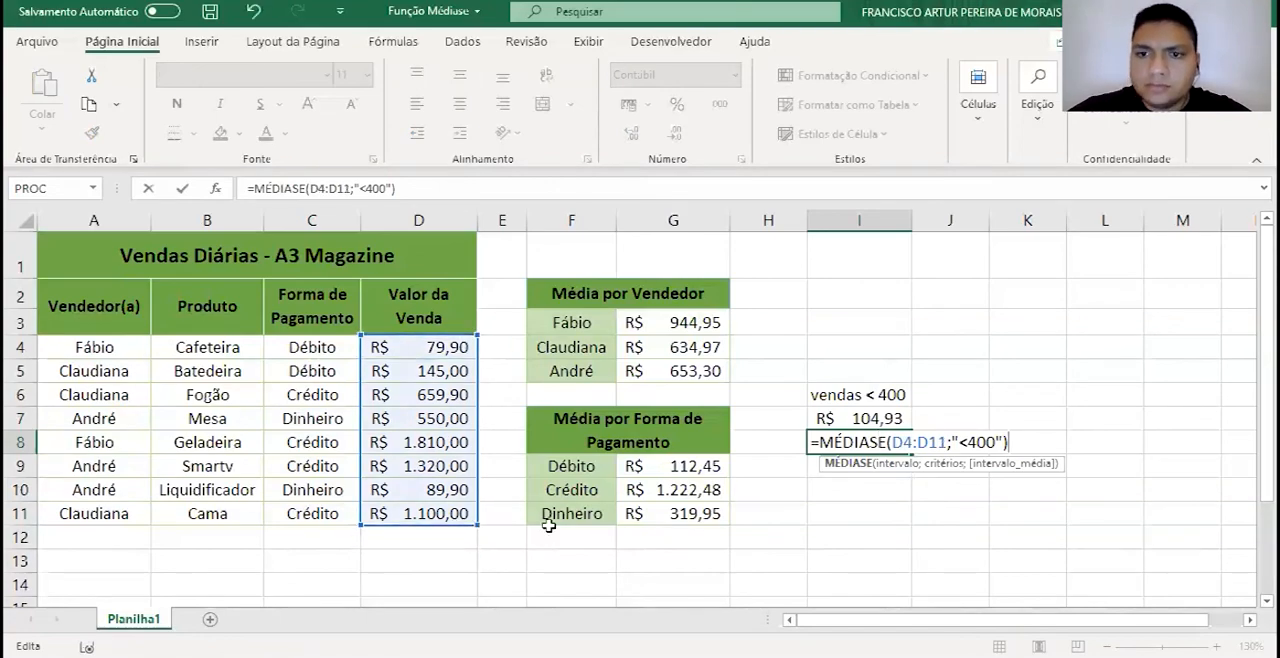
key("Return")
- Add D4:D11 as the optional averaging range (intervalo_média) in the I8 MÉDIASE formula
left_click(846, 440)
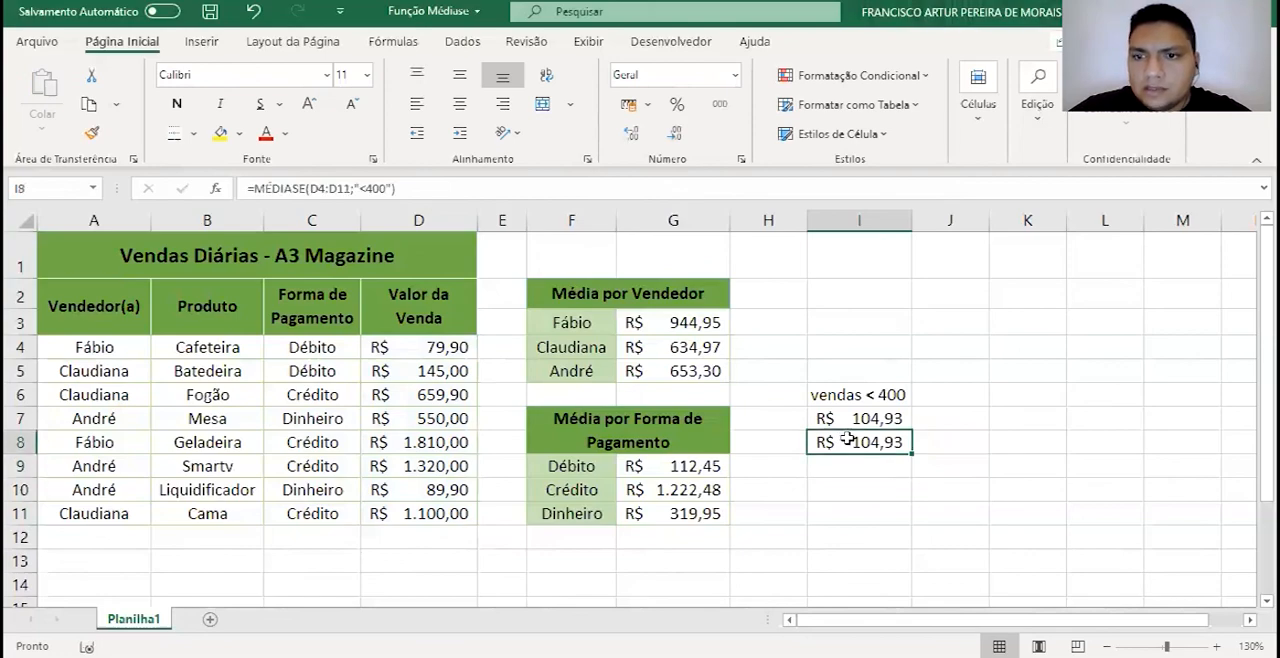
double_click(846, 440)
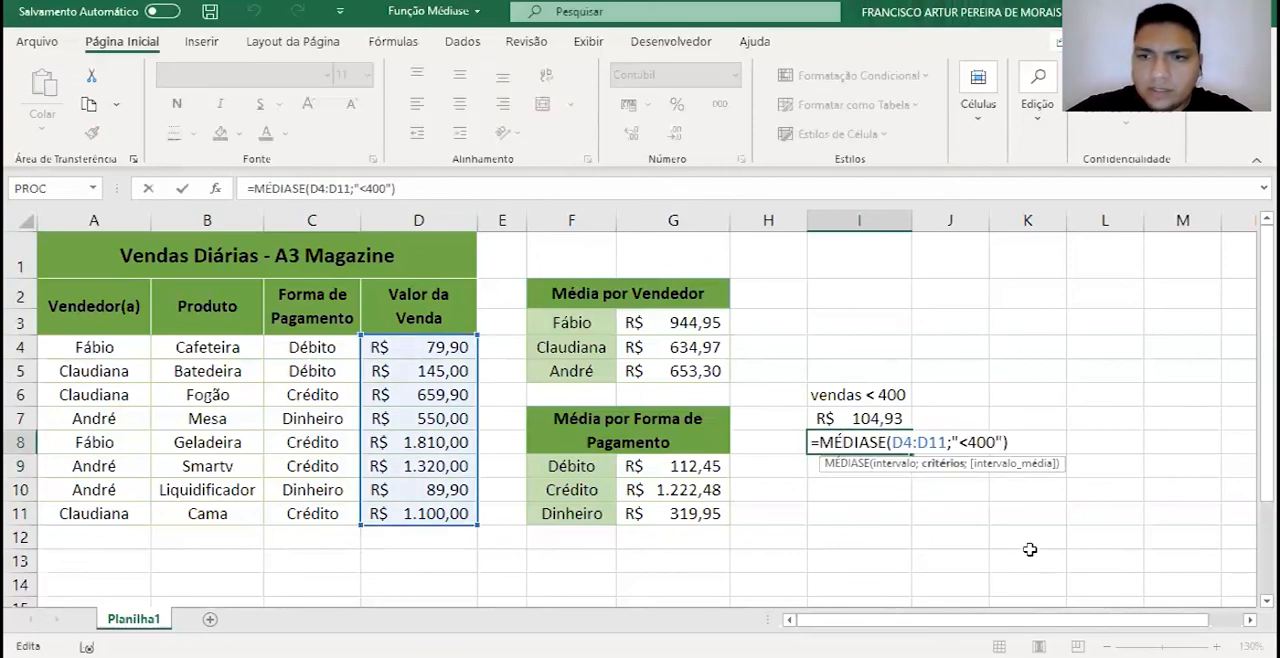
type(";")
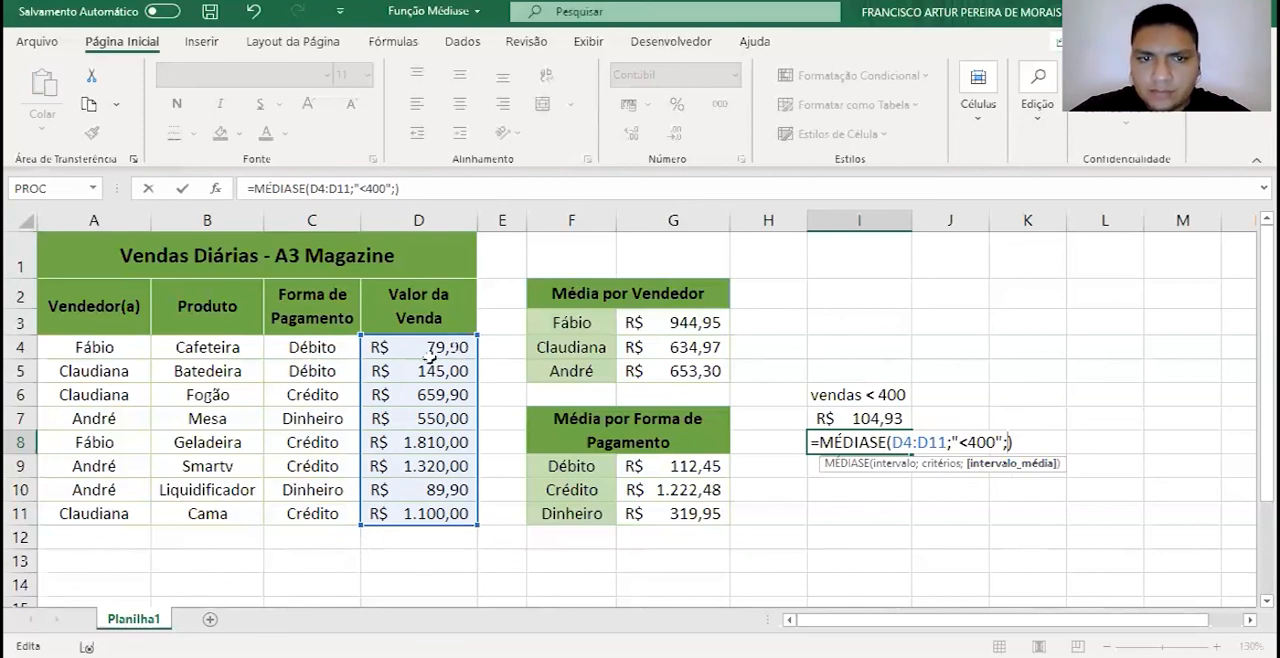
left_click(418, 537)
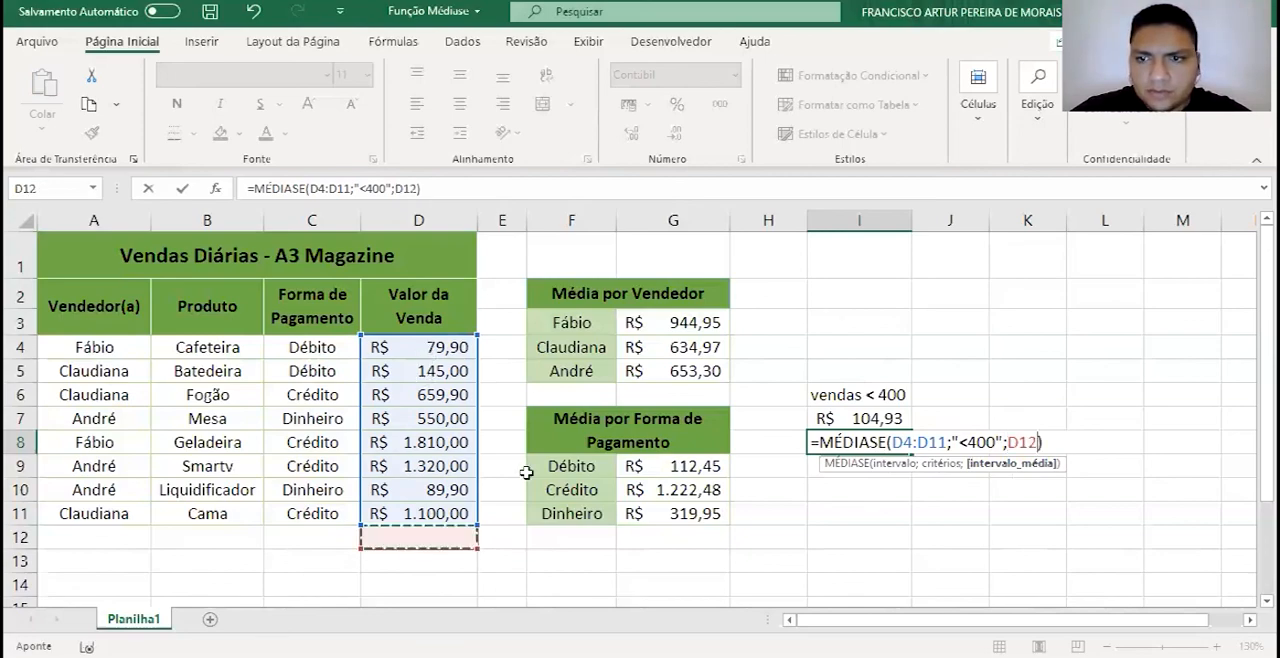
left_click_drag(418, 347, 418, 513)
key("Return")
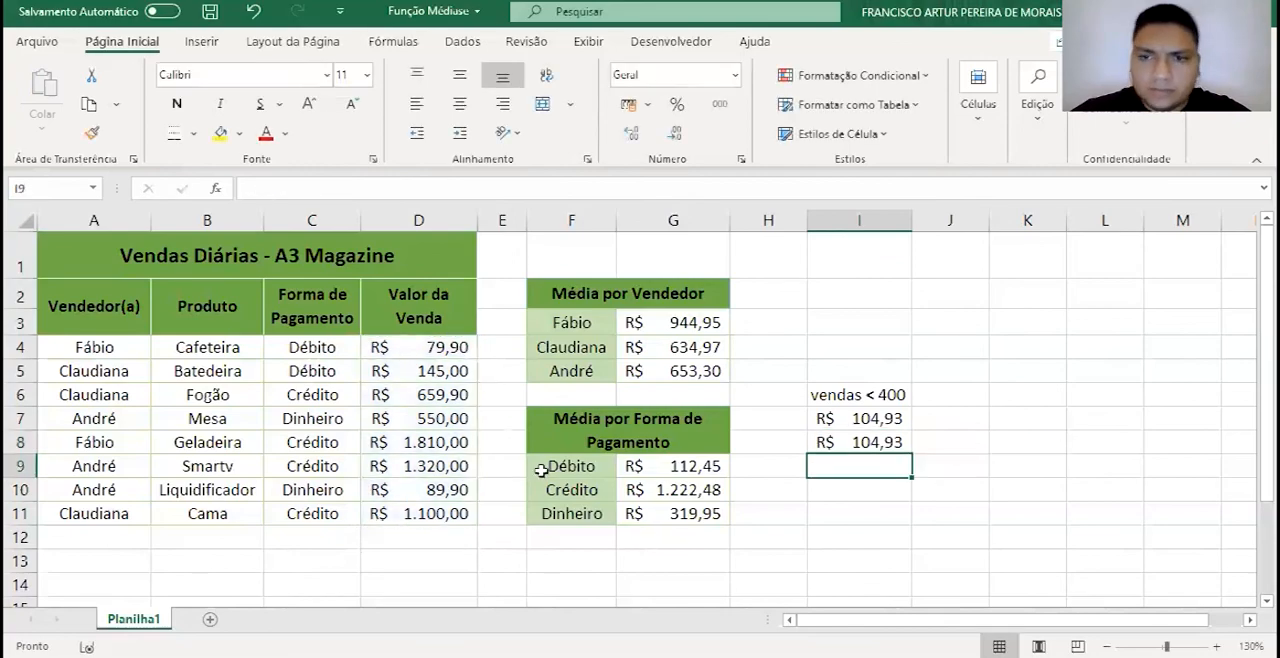